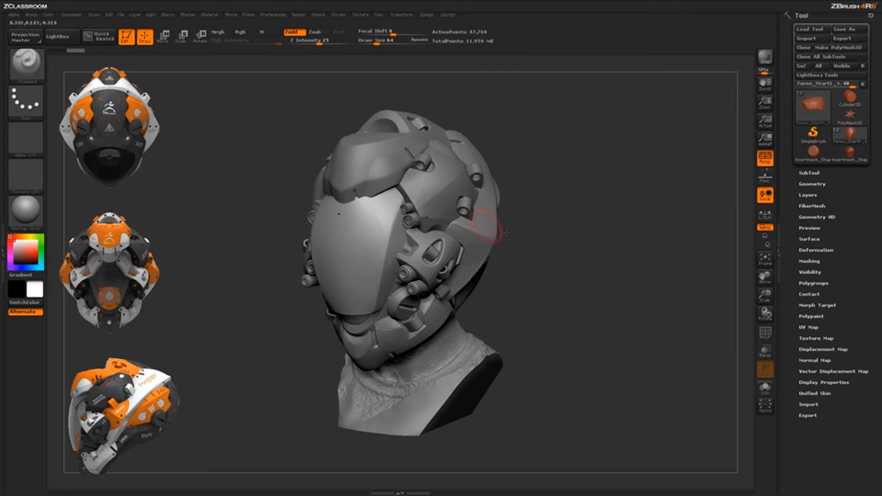
mouse_move(564, 314)
left_mouse_down()
mouse_move(582, 262)
mouse_move(590, 268)
mouse_move(581, 268)
left_mouse_up()
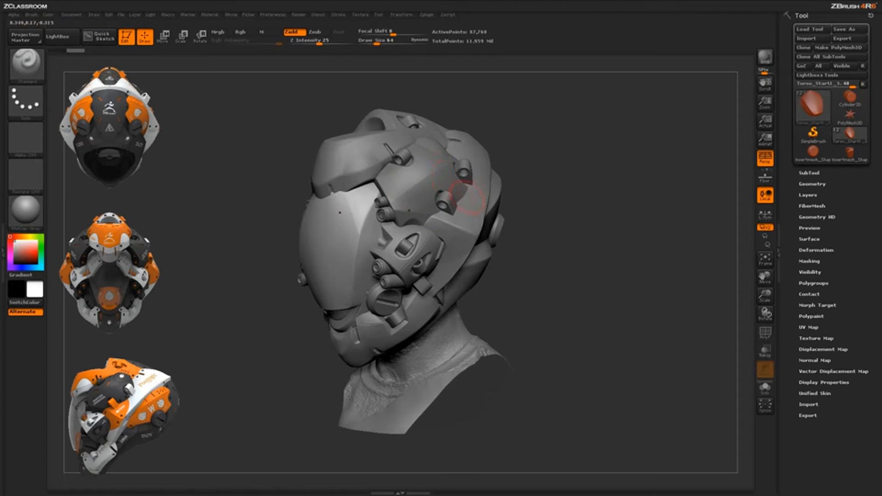
mouse_move(536, 258)
left_mouse_down()
mouse_move(507, 268)
mouse_move(564, 276)
mouse_move(379, 312)
left_mouse_up()
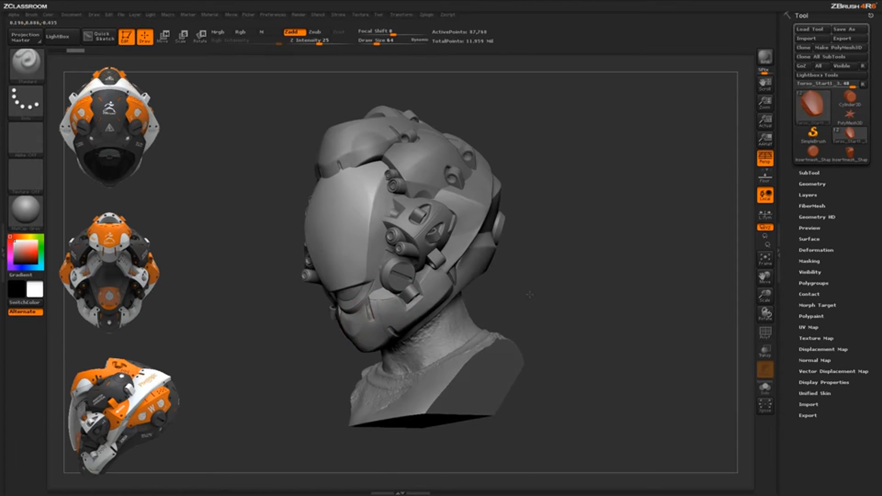
left_click_drag(536, 298, 394, 306)
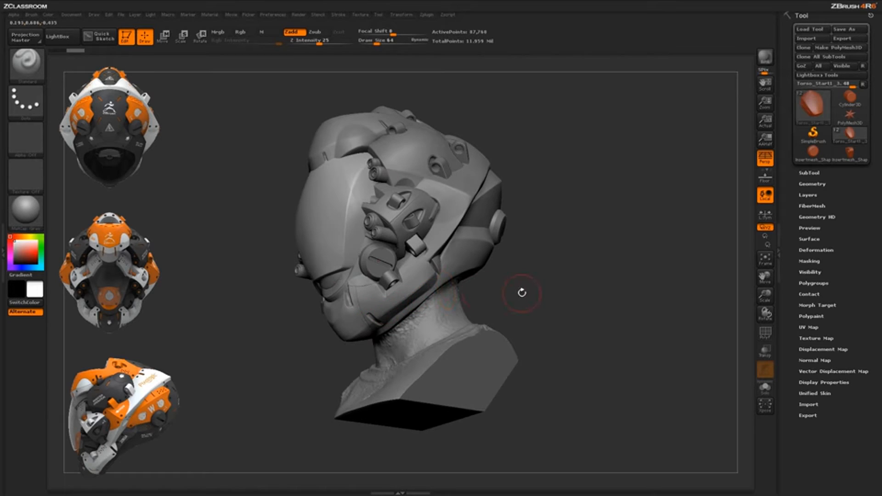
left_click_drag(522, 293, 551, 321)
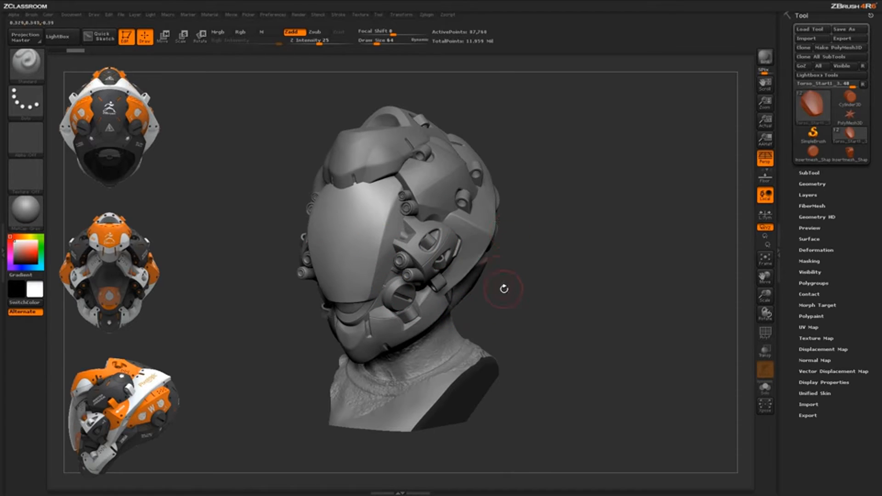
Step: Make the round bevelled disc Insertmesh_Shape1 the active tool
left_click(812, 152)
left_click_drag(603, 306, 672, 280, "alt")
left_click(850, 152)
left_click_drag(639, 338, 664, 281)
left_click(813, 153)
left_click_drag(580, 310, 540, 340)
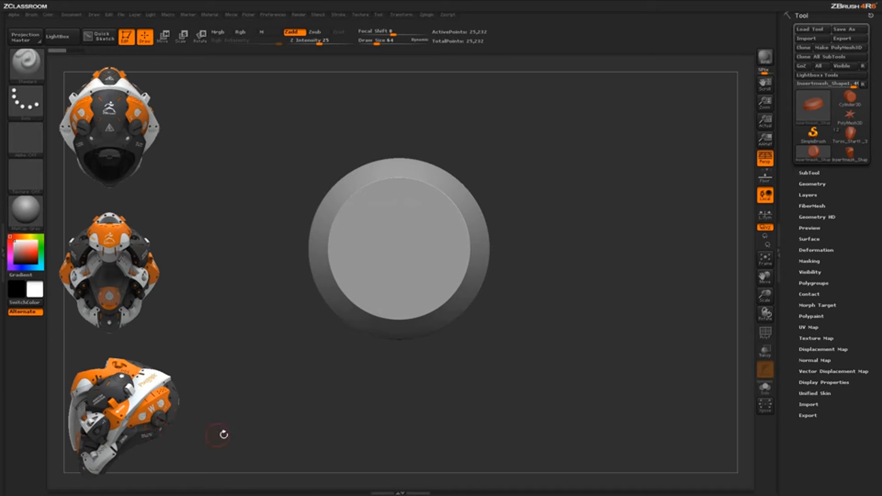
Step: Try masking a horizontal strip across the disc's flat front face
left_click_drag(482, 305, 453, 271)
mouse_move(366, 256)
left_mouse_down("ctrl")
mouse_move(367, 264)
mouse_move(432, 255)
mouse_move(460, 240)
left_mouse_up("ctrl")
left_click_drag(583, 271, 323, 376)
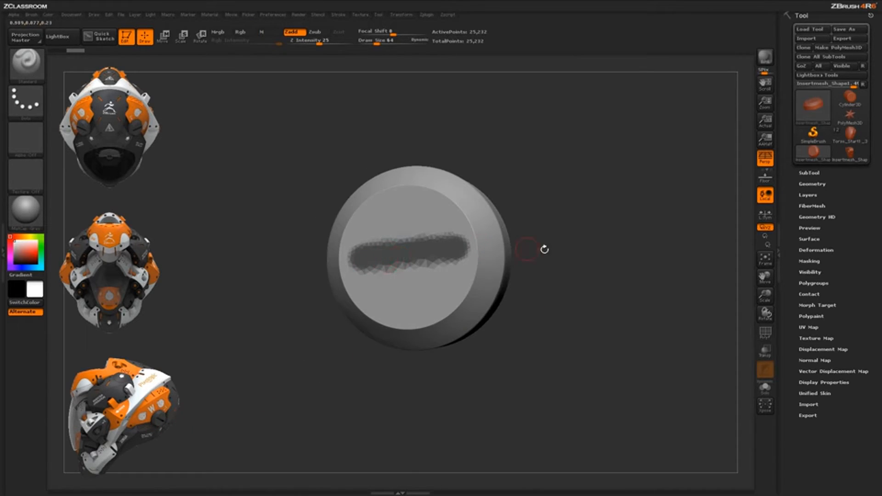
left_click_drag(545, 248, 506, 273)
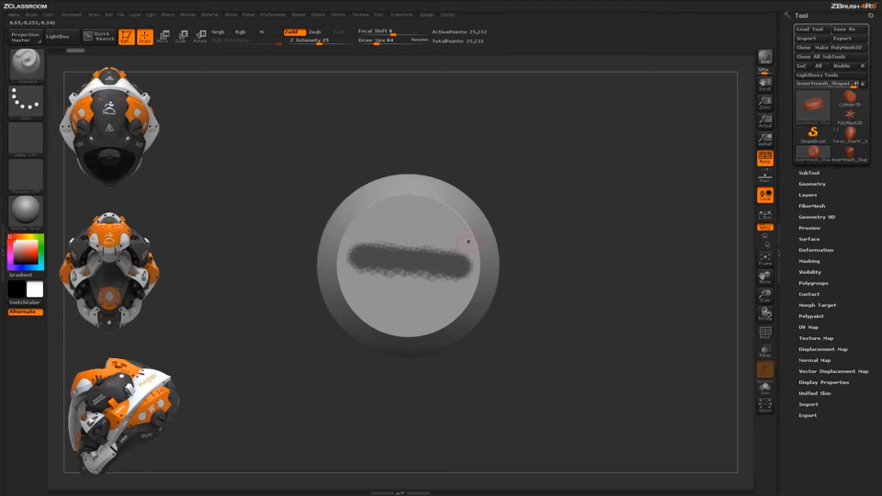
left_click_drag(468, 241, 498, 258)
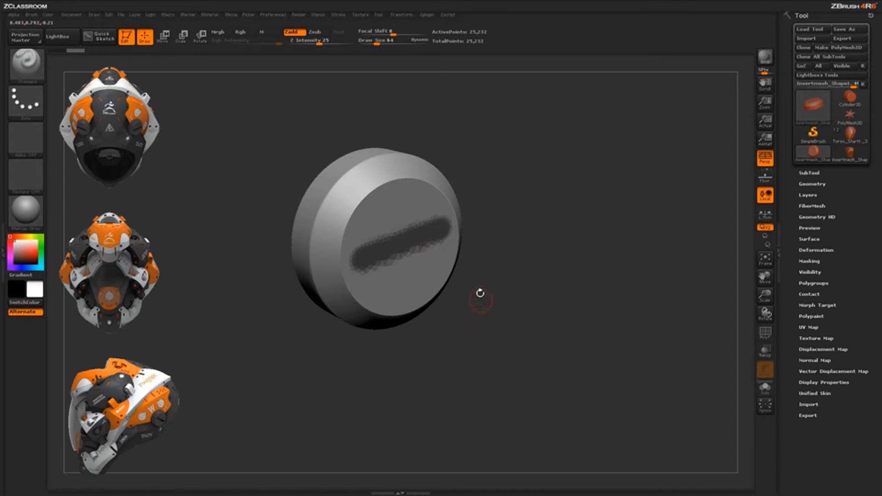
left_click_drag(502, 358, 496, 345, "shift")
left_click_drag(541, 255, 532, 318, "ctrl")
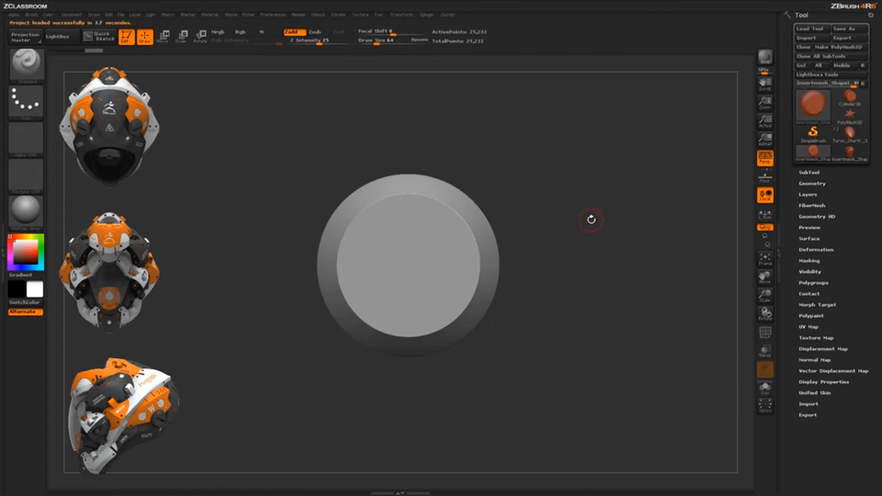
Step: Append a Cylinder3D as a new subtool to the disc and make it the active subtool
left_click(805, 173)
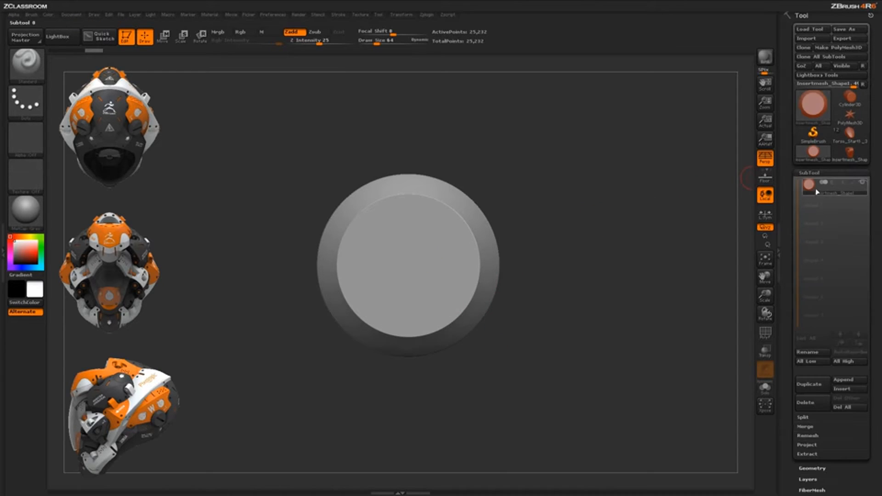
left_click(847, 380)
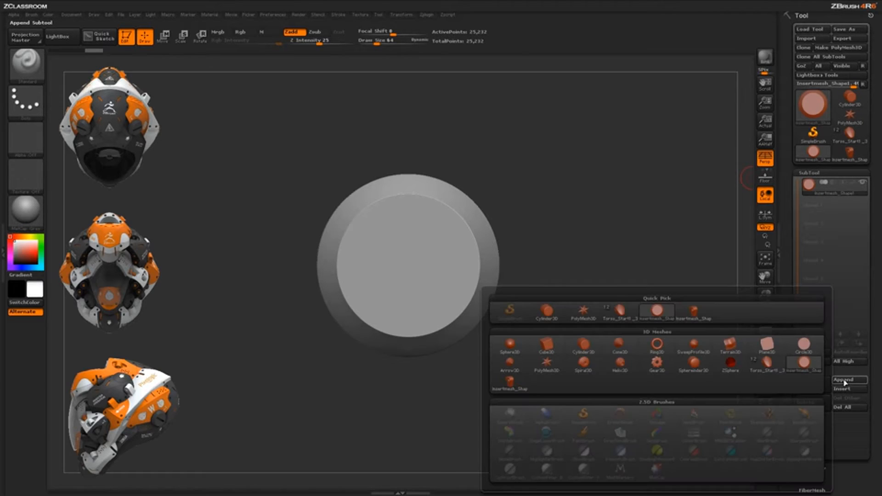
left_click(553, 310)
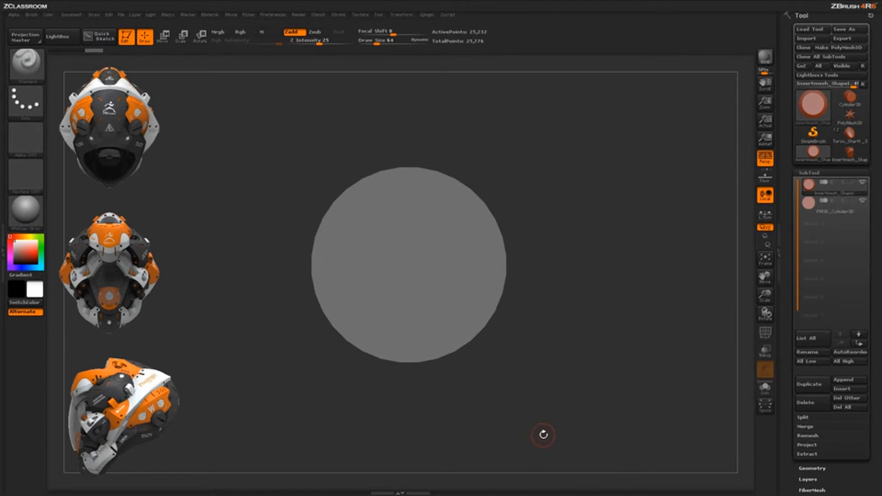
left_click_drag(617, 380, 620, 303)
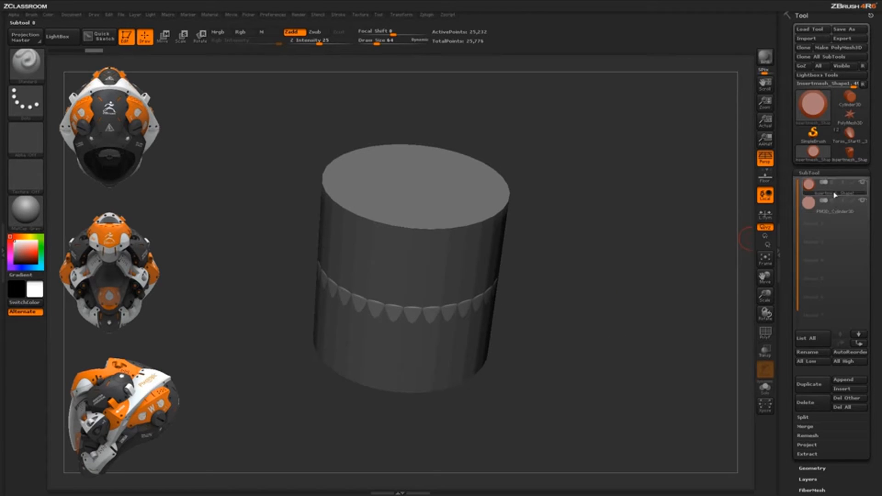
left_click(835, 211)
Step: Turn off perspective and shrink the cylinder to about half the disc's width with the Size deformation
left_click_drag(641, 406, 642, 389)
left_click(766, 158)
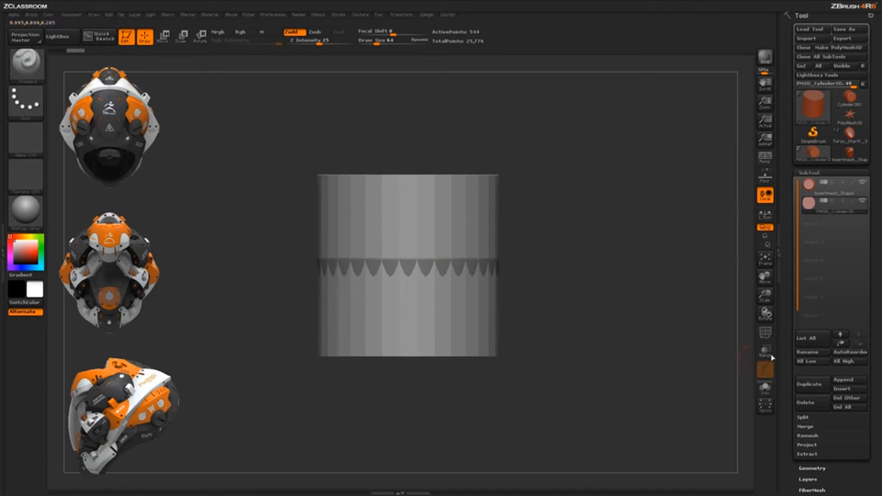
mouse_move(787, 391)
left_mouse_down()
mouse_move(794, 287)
mouse_move(787, 375)
left_mouse_up()
left_click(817, 300)
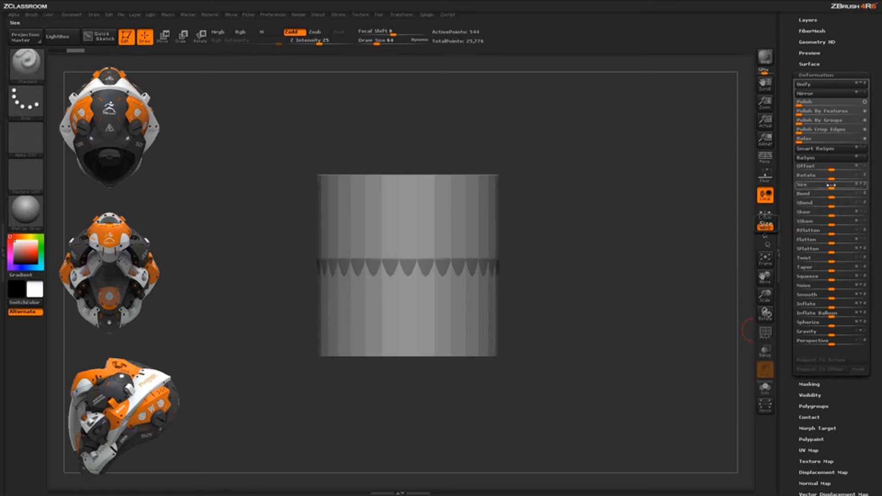
left_click_drag(832, 186, 798, 186)
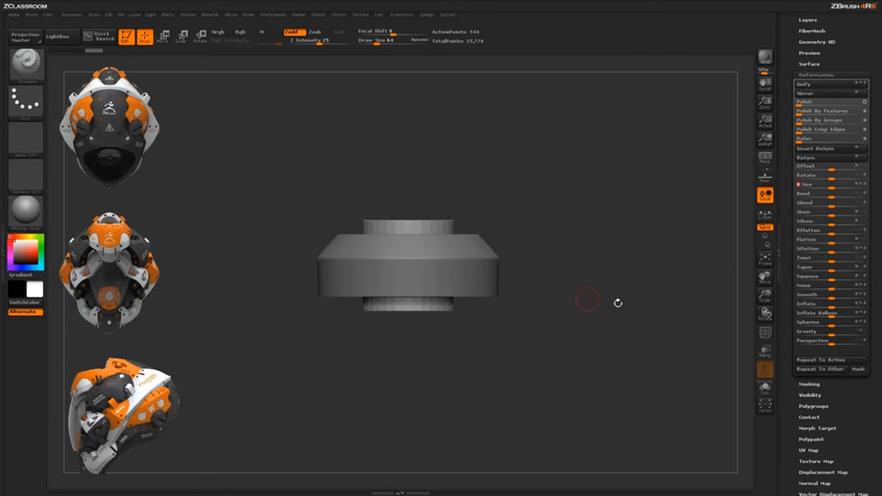
Step: Turn on transparency and shrink the cylinder further with the Size deformation to about one sixth of the disc's width
left_click_drag(568, 278, 652, 326, "shift")
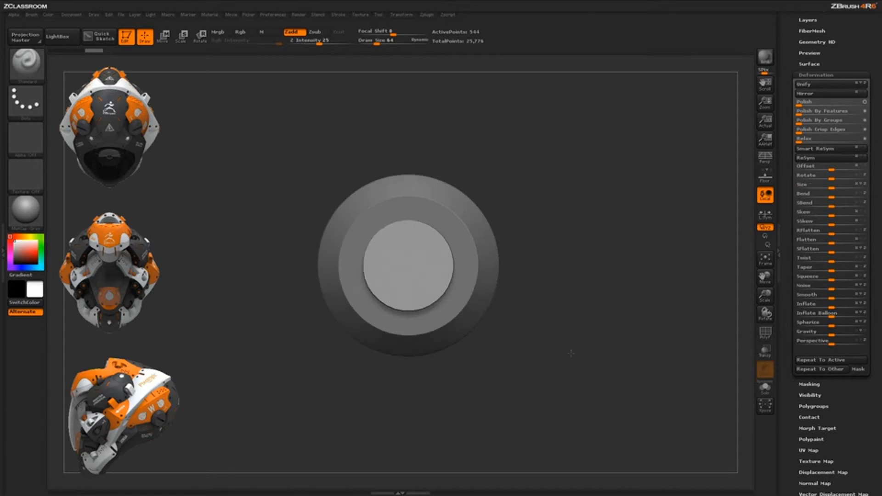
left_click(765, 352)
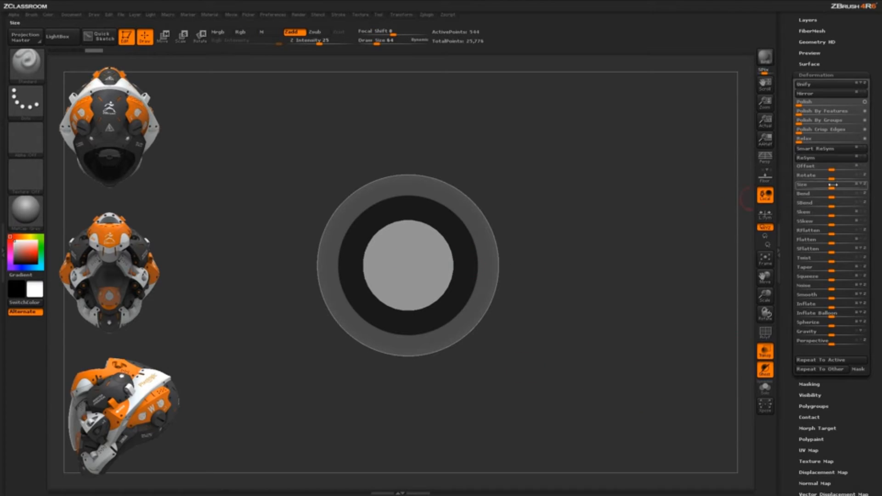
mouse_move(824, 188)
left_mouse_down()
mouse_move(793, 193)
mouse_move(808, 189)
left_mouse_up()
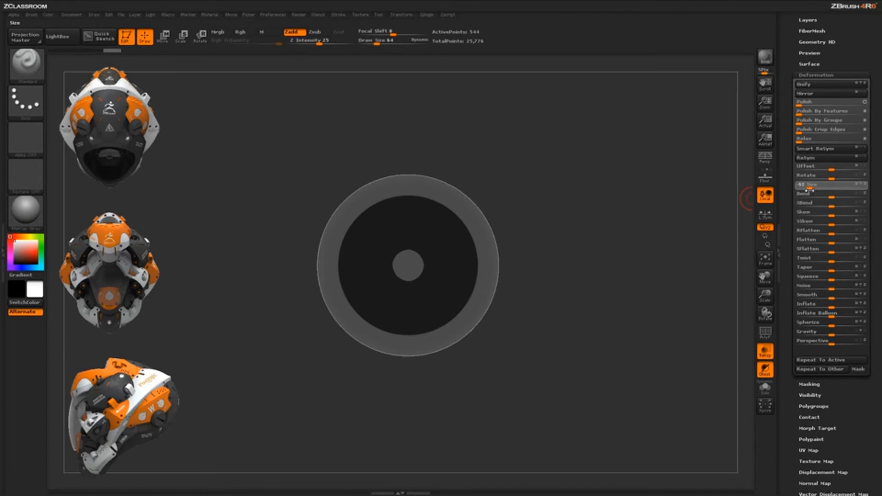
left_click_drag(747, 198, 747, 199)
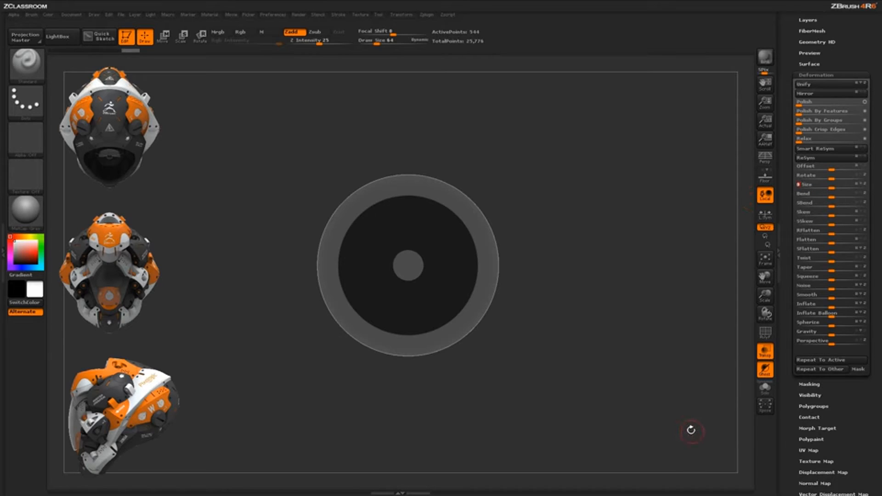
Step: Move the cylinder along its axis until it protrudes from the disc's bevelled front face, and turn transparency off
left_click_drag(691, 430, 577, 183, "shift")
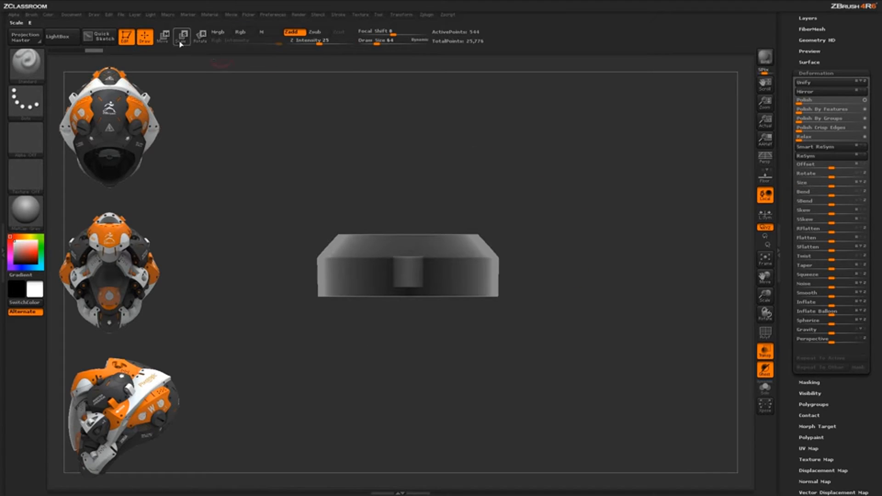
key("w")
left_click_drag(419, 280, 419, 123)
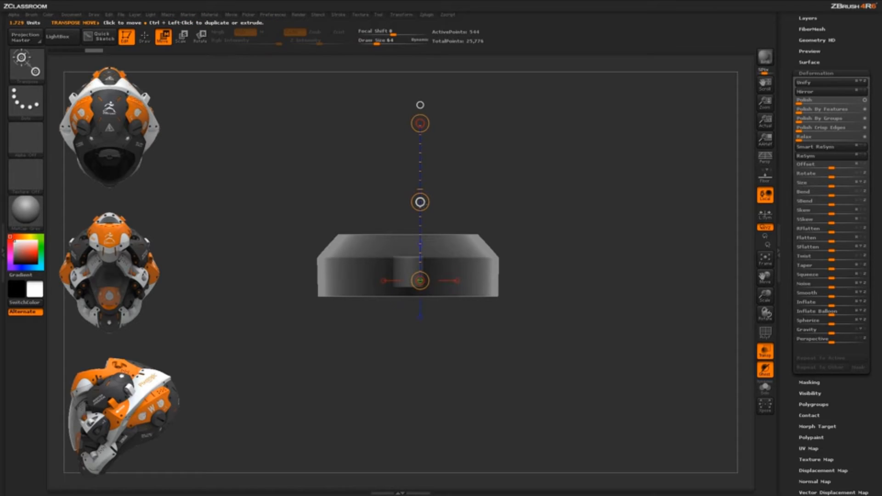
left_click_drag(419, 202, 423, 168)
left_click_drag(516, 185, 523, 275)
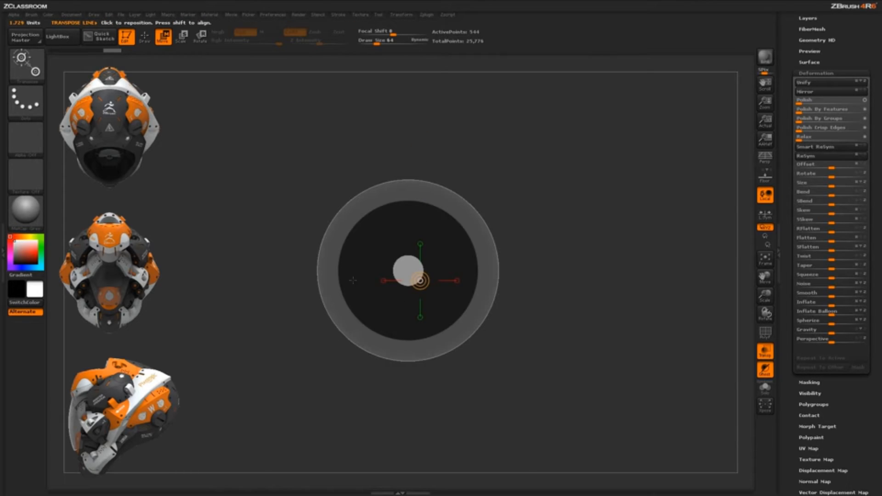
left_click(764, 351)
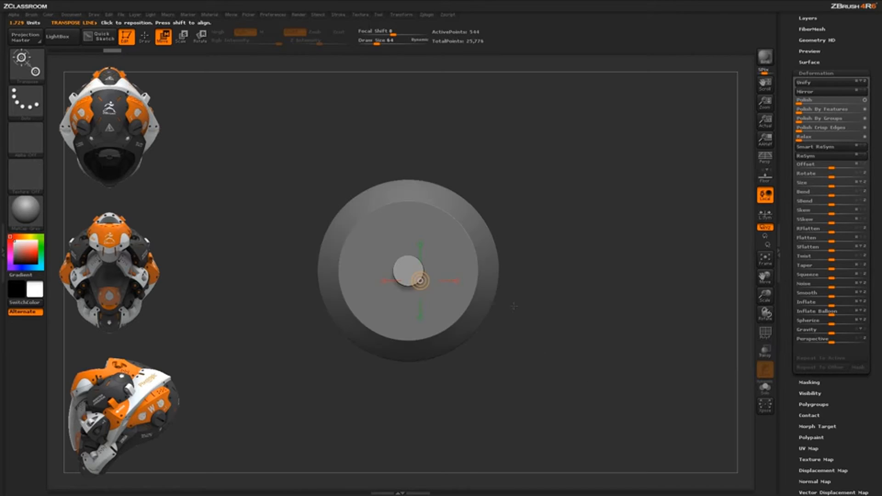
left_click_drag(555, 332, 568, 344)
key("q")
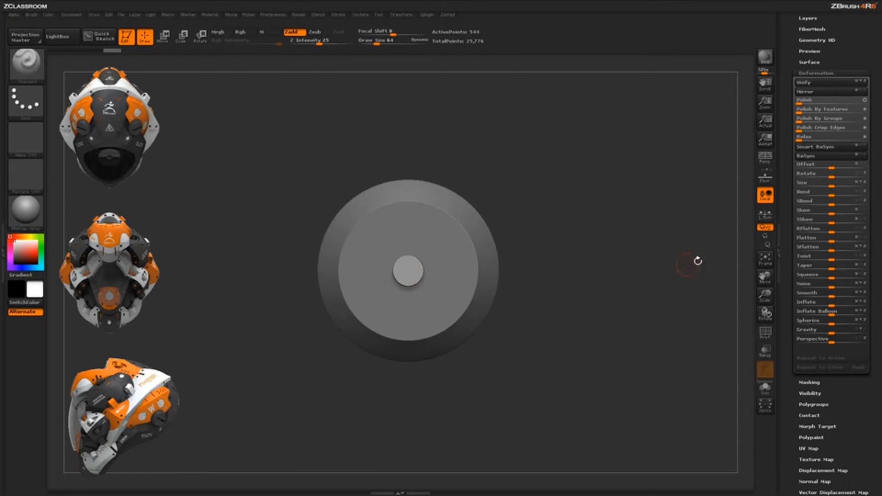
Step: Hide the disc subtool so only the small cylinder shows, and display the cylinder's polyframe
left_click_drag(784, 222, 791, 300)
left_click(821, 174)
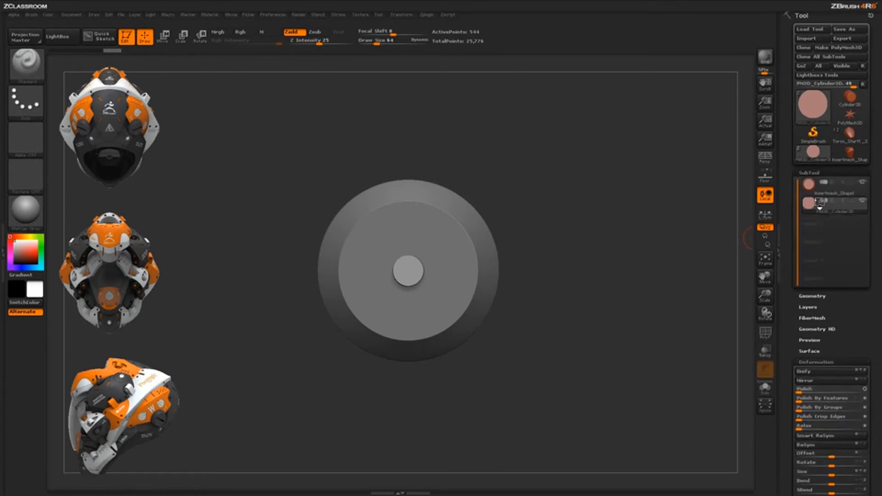
mouse_move(629, 369)
left_mouse_down()
mouse_move(632, 337)
mouse_move(663, 370)
left_mouse_up()
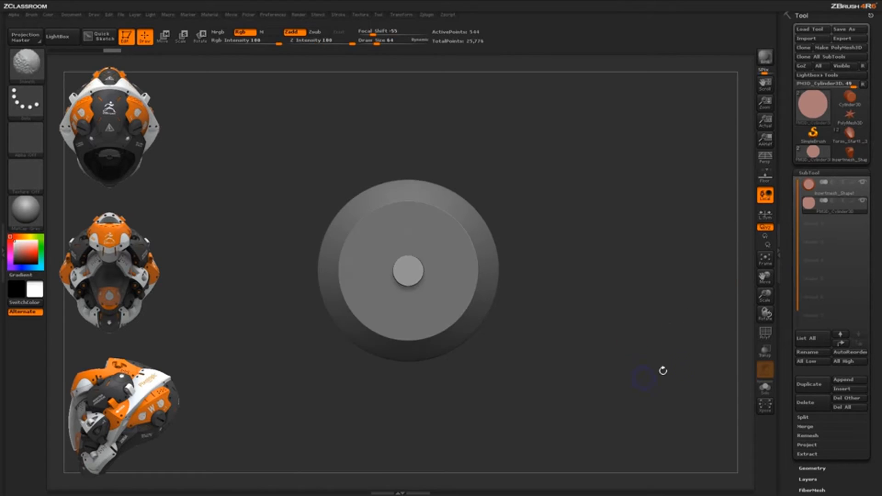
left_click(862, 200)
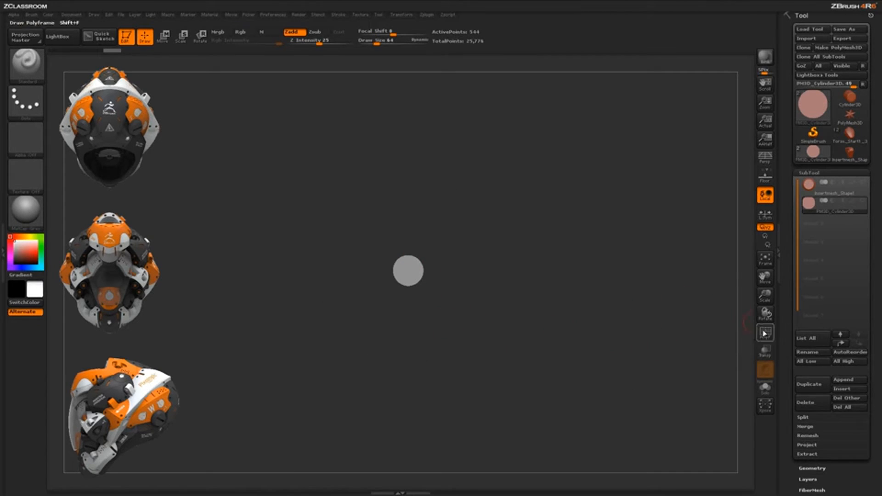
left_click_drag(494, 287, 499, 357, "alt")
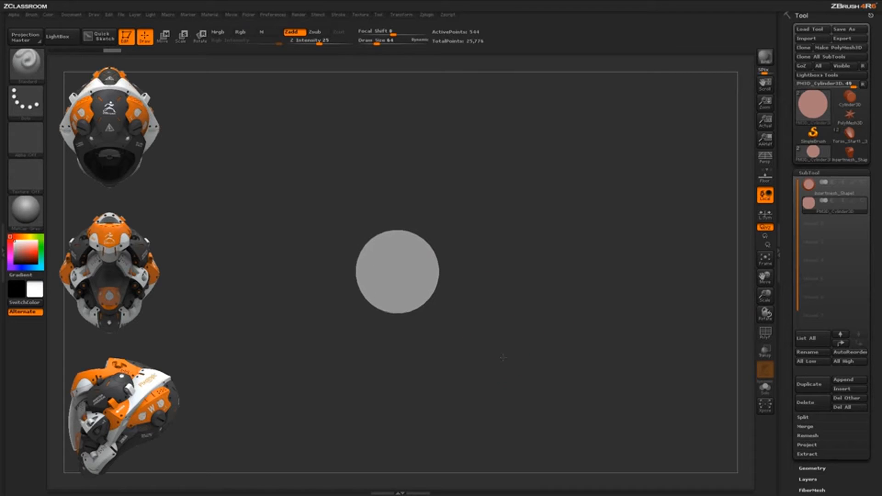
left_click(766, 332)
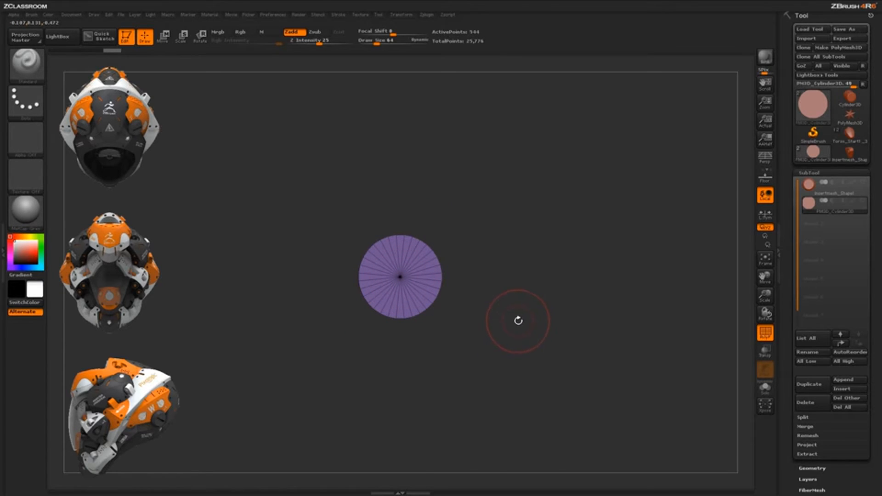
Step: Choose the SliceCurve brush and slice the cylinder vertically through its centre into two polygroups
key("b")
key("s")
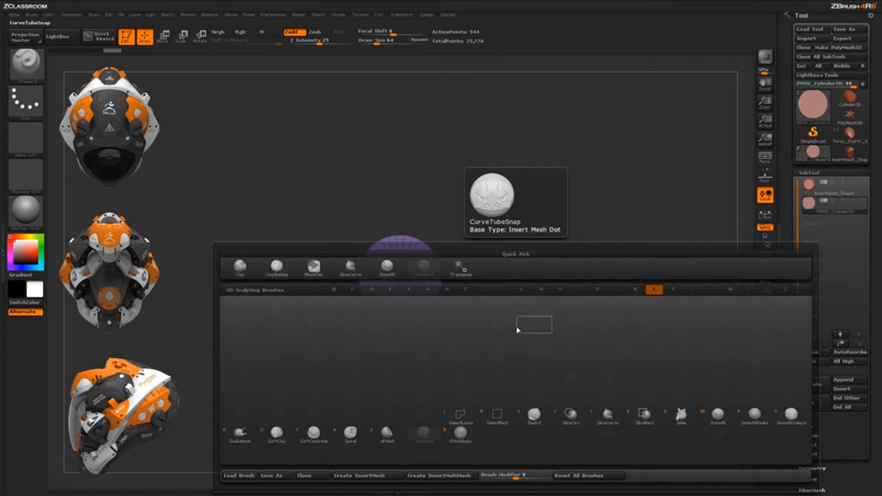
left_click(608, 416)
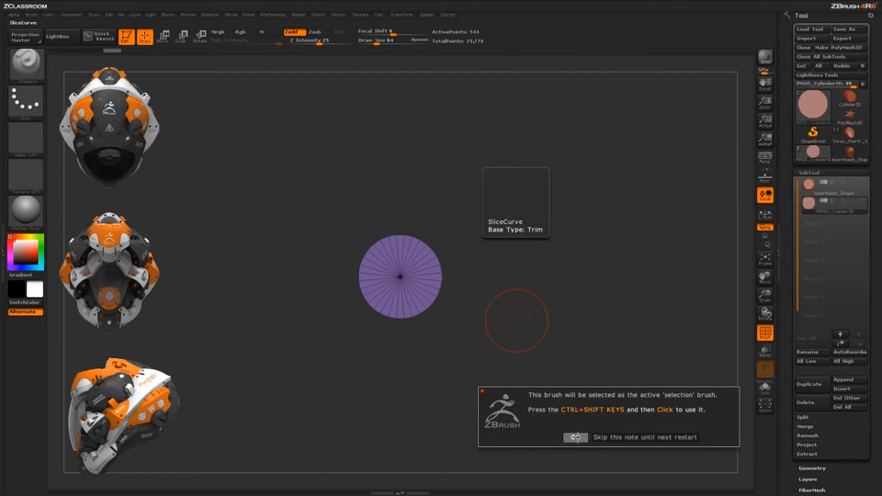
left_click(575, 437)
mouse_move(36, 71)
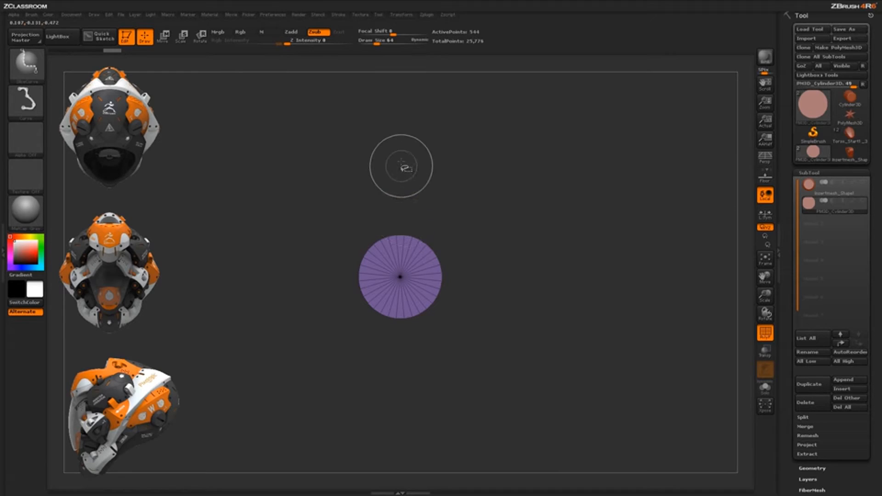
left_click_drag(404, 133, 401, 419)
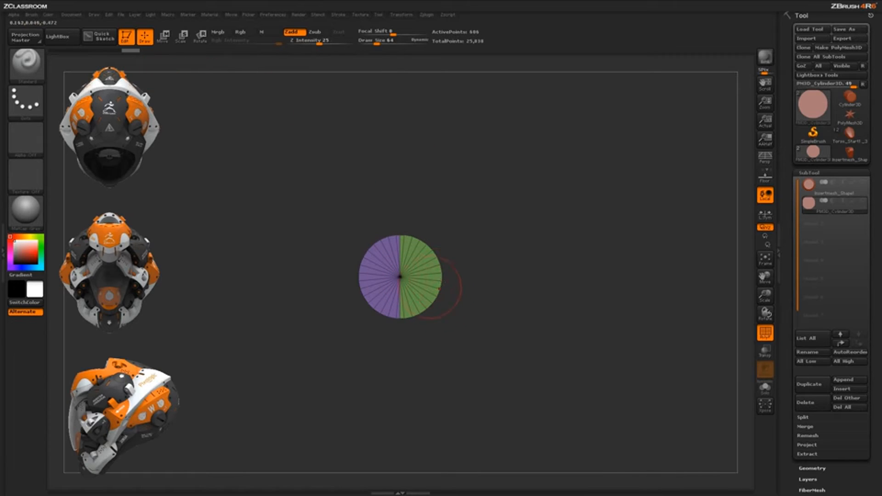
key("ctrl+shift")
key("ctrl+shift")
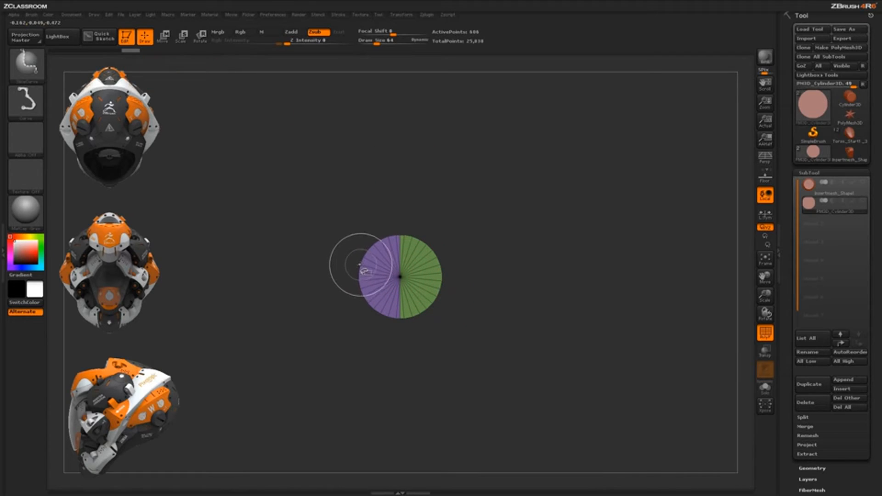
Step: Isolate the left polygroup of the sliced cylinder and make the bevelled disc subtool visible again
left_click(360, 262, "ctrl+shift")
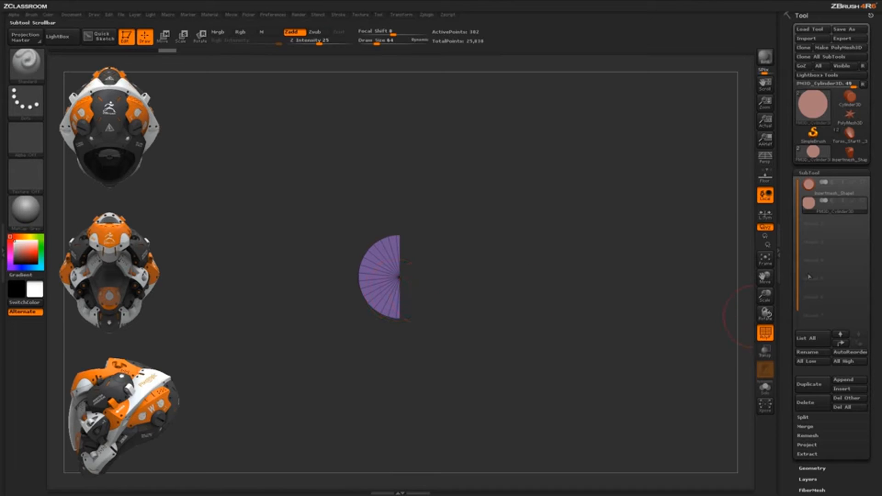
left_click(862, 183)
Step: Move the isolated half-cylinder horizontally toward the disc's left edge with Transpose Move, and unhide the rest of the cylinder
key("w")
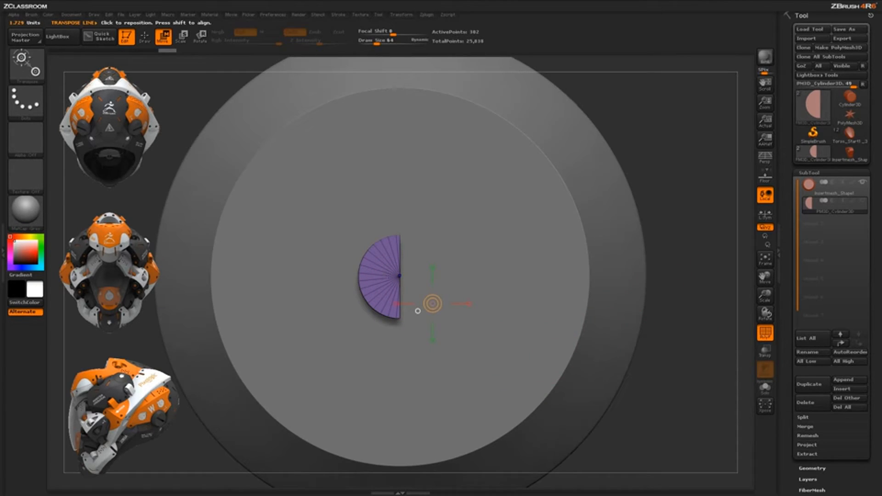
left_click_drag(380, 277, 630, 277)
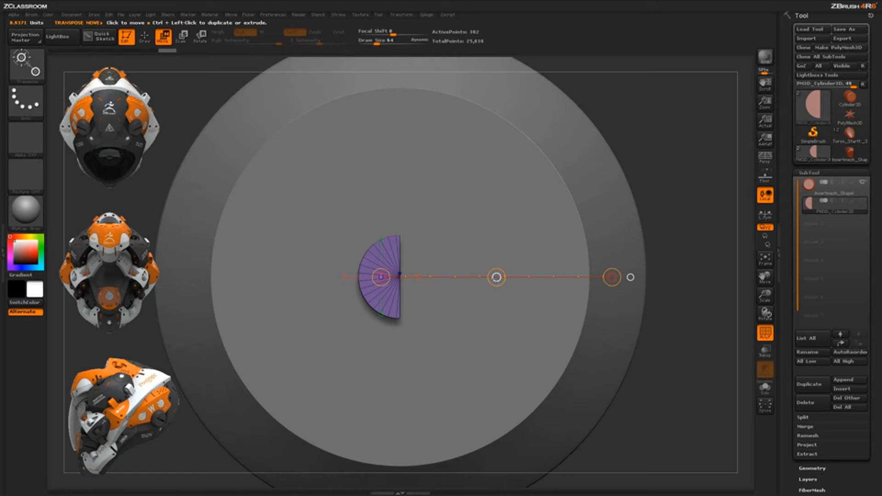
left_click_drag(496, 277, 371, 277, "ctrl")
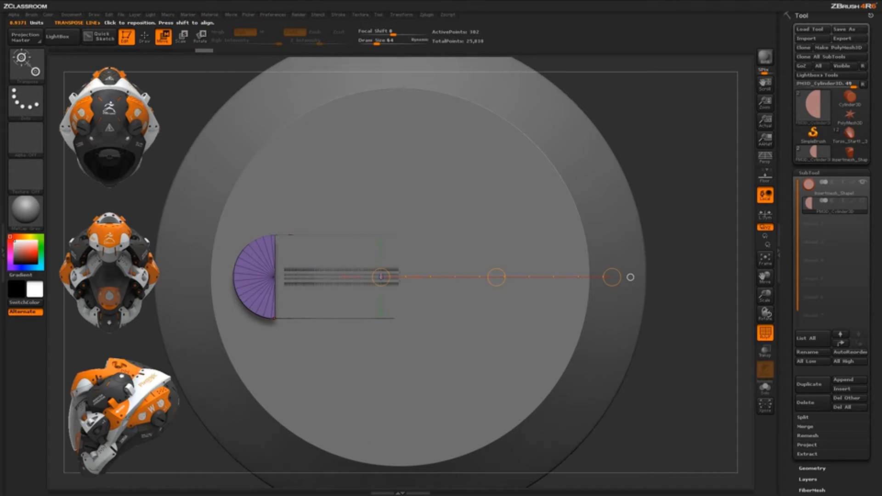
key("q")
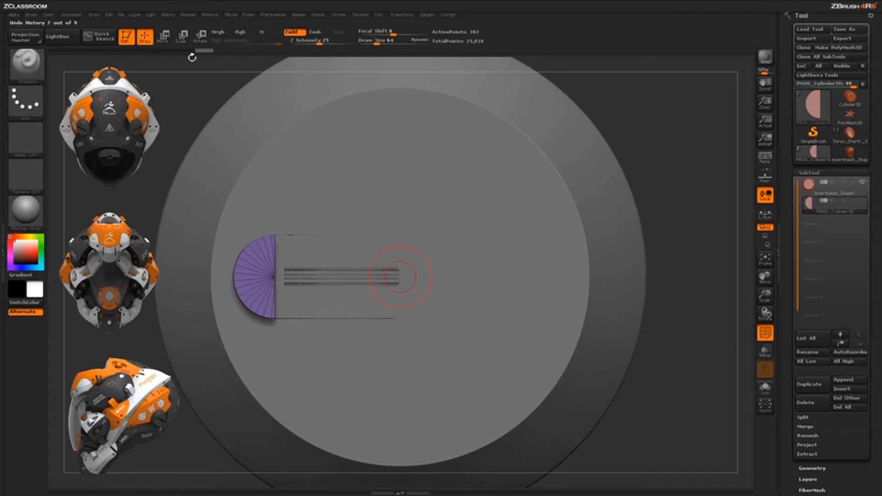
key("ctrl+shift")
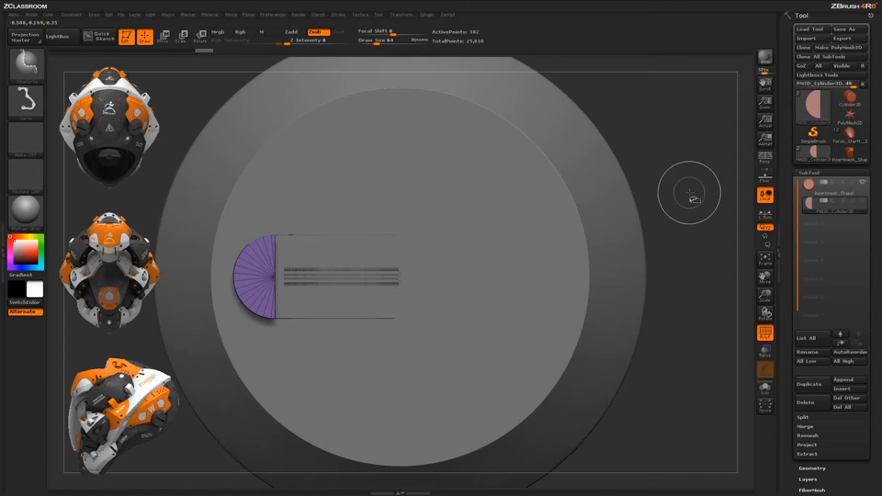
left_click(689, 193, "ctrl+shift")
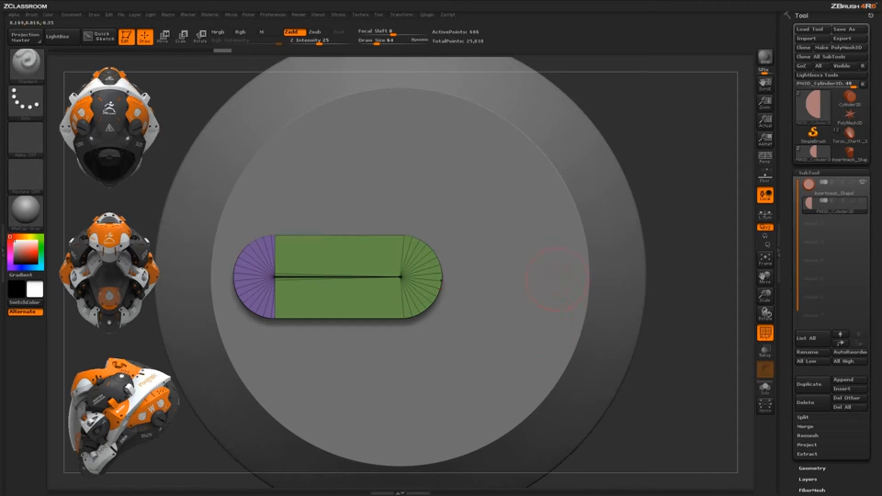
Step: Apply Mirror And Weld to the stretched cylinder to form a symmetrical slot shape across the disc's face
scroll(787, 383, "down", 5)
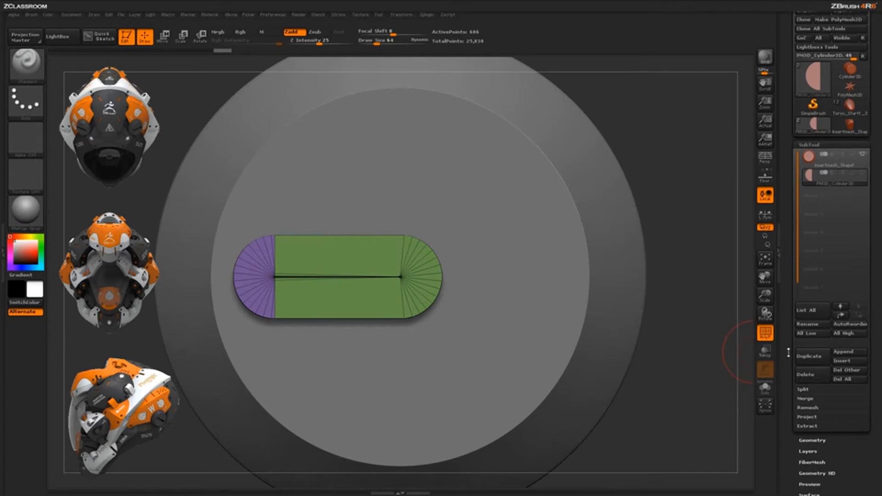
left_click(812, 246)
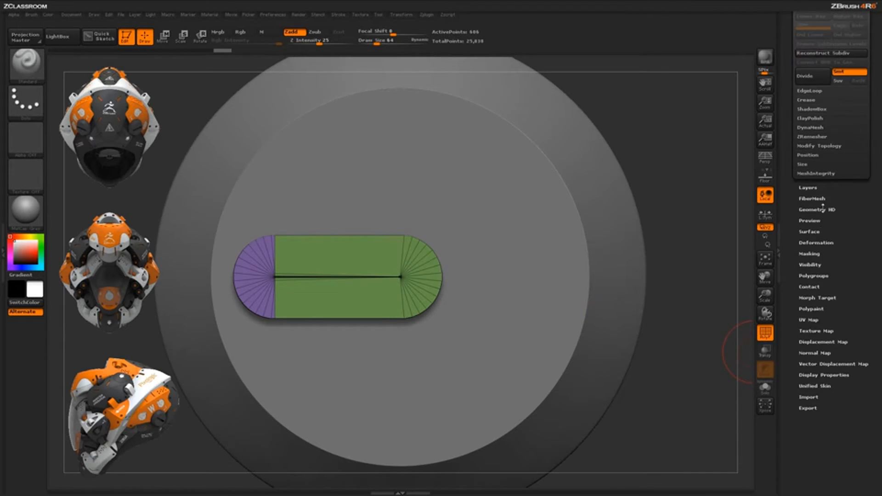
left_click(823, 146)
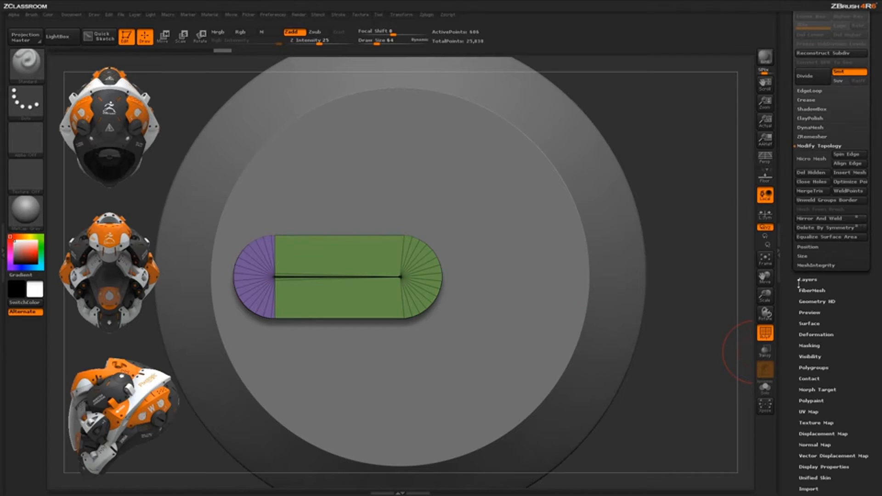
left_click(832, 221)
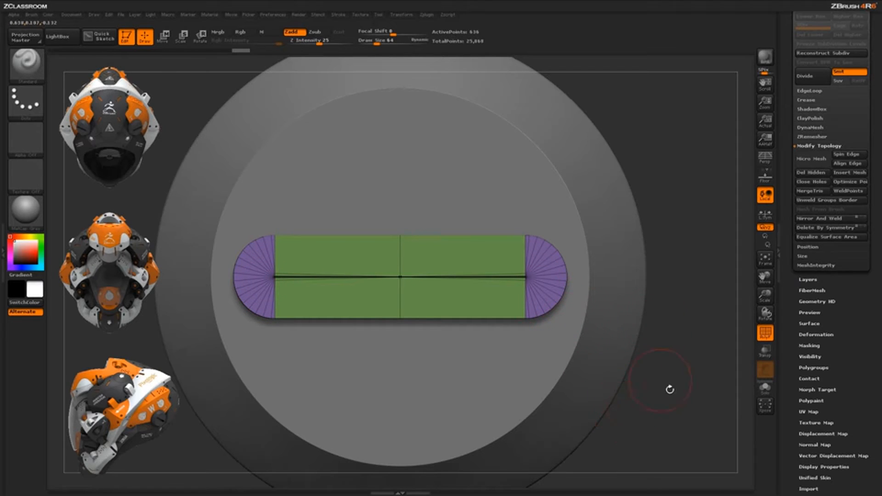
Step: Set the slot-shaped cylinder subtool to subtraction mode
left_click_drag(675, 413, 671, 361, "alt")
left_click_drag(664, 267, 659, 309)
left_click_drag(787, 209, 786, 262)
left_click_drag(637, 344, 604, 298)
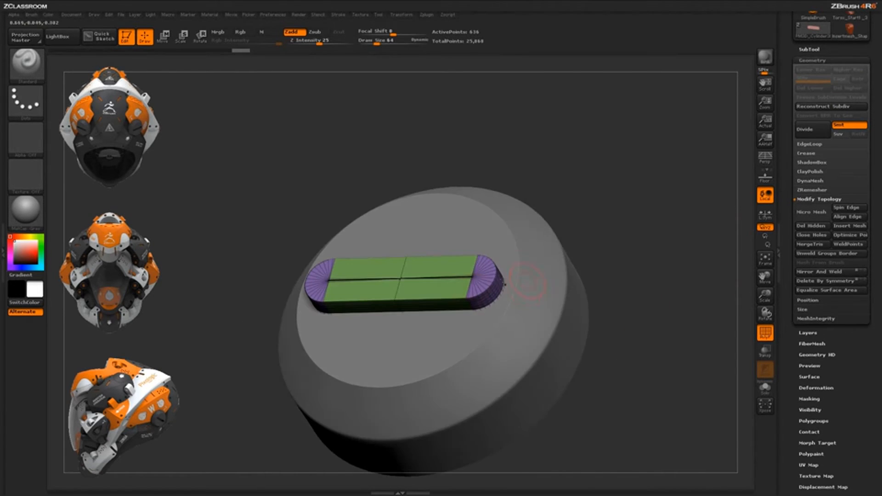
left_click_drag(618, 253, 518, 237)
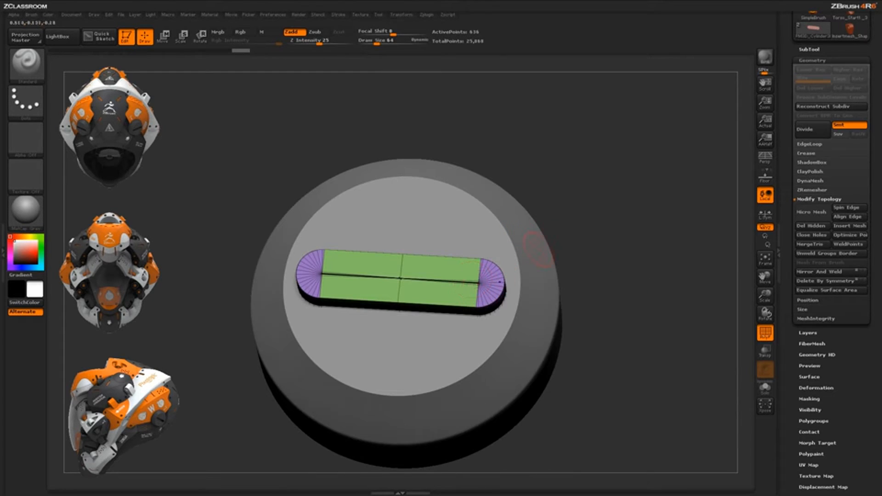
left_click_drag(816, 49, 815, 155)
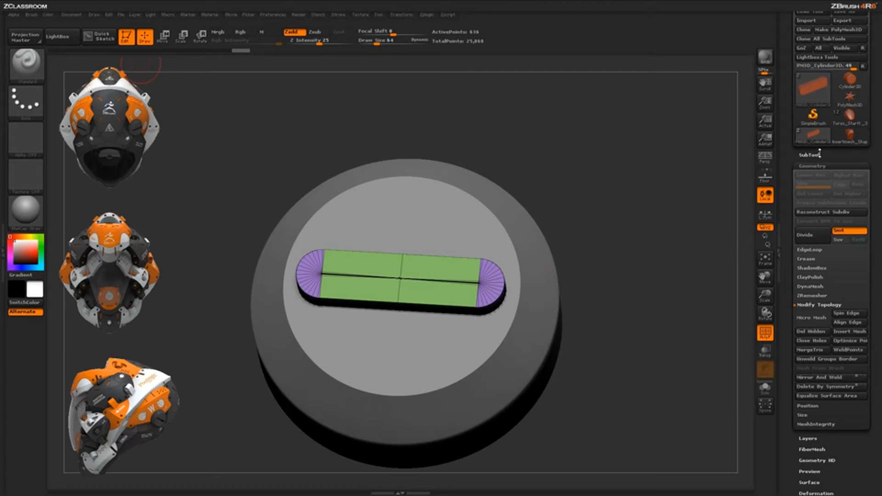
left_click(819, 154)
left_click_drag(787, 279, 786, 293)
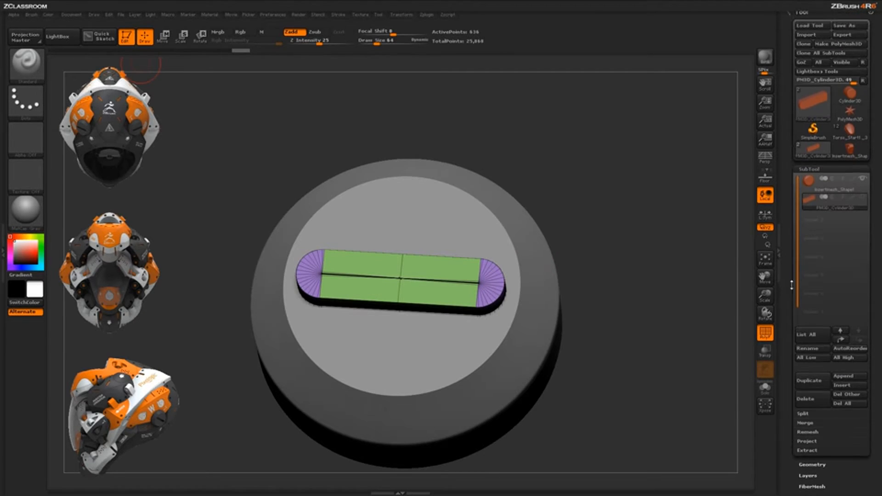
left_click(834, 206)
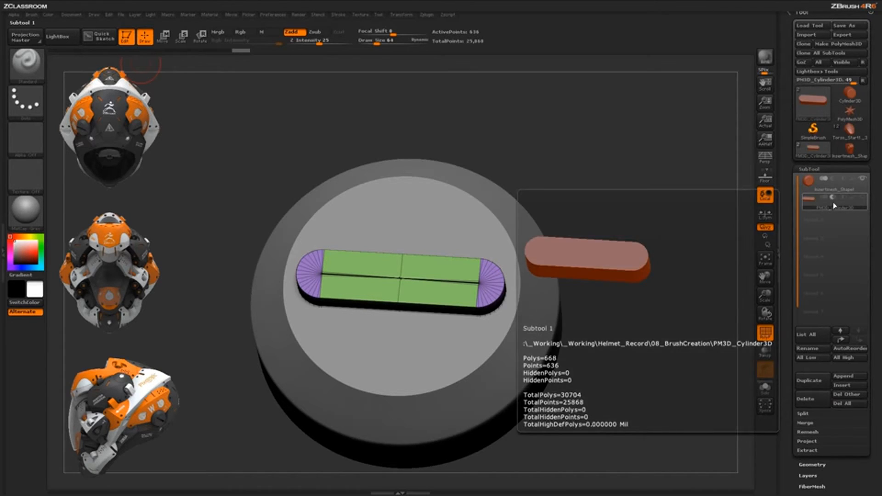
Step: Select the disc subtool, merge it down with the slot shape, and check the merged mesh's polyframe
left_click(842, 190)
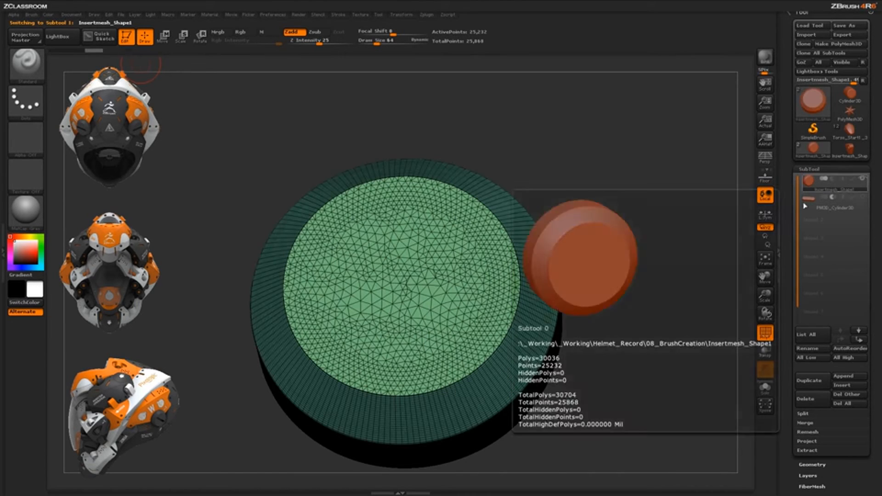
left_click(765, 332)
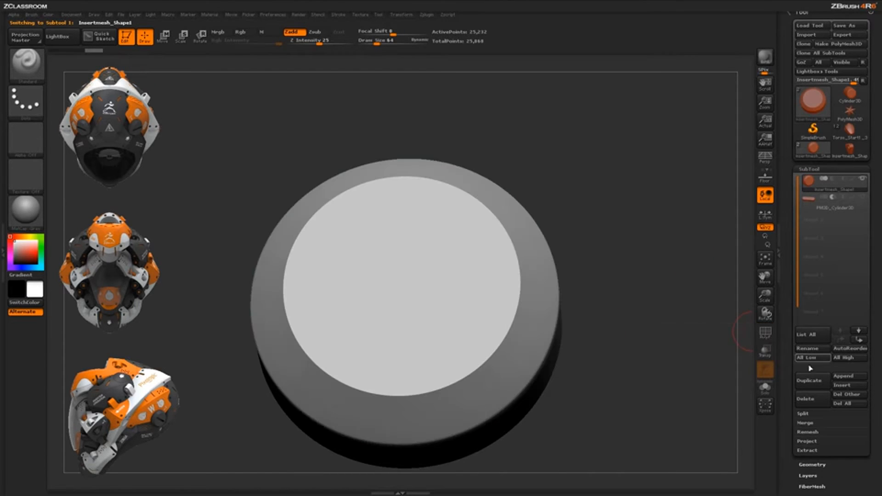
left_click(810, 423)
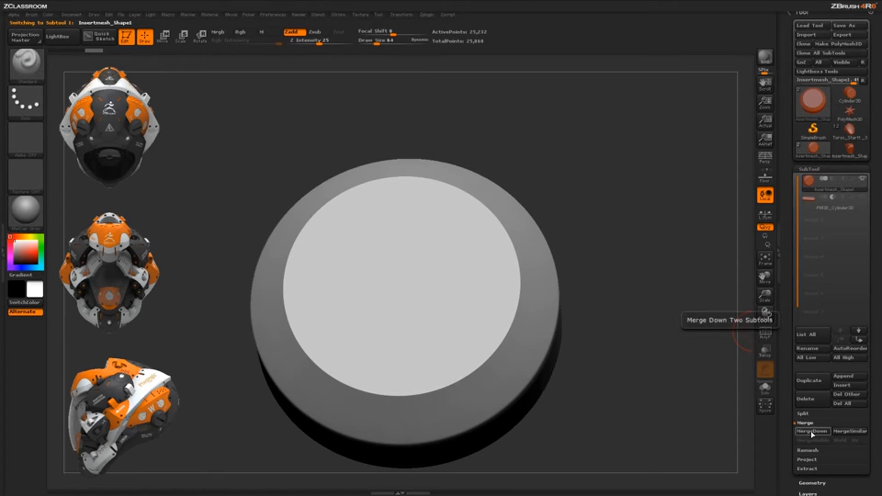
left_click(811, 432)
left_click(709, 452)
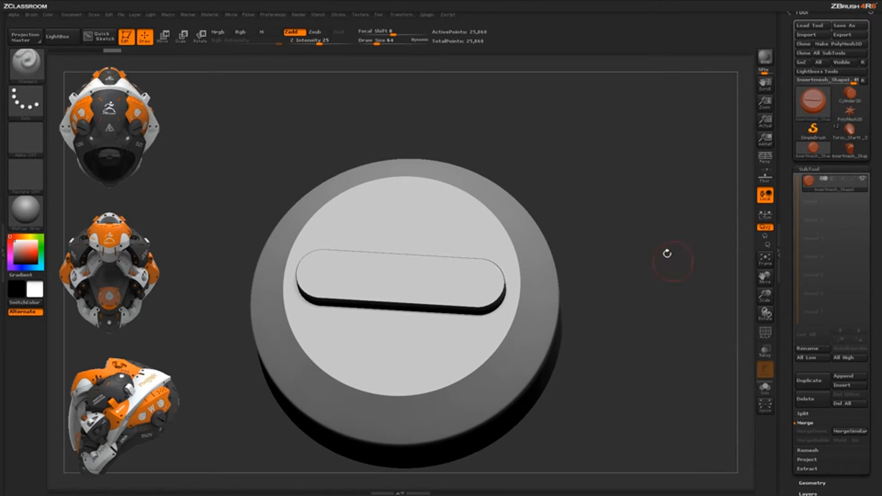
left_click(763, 332)
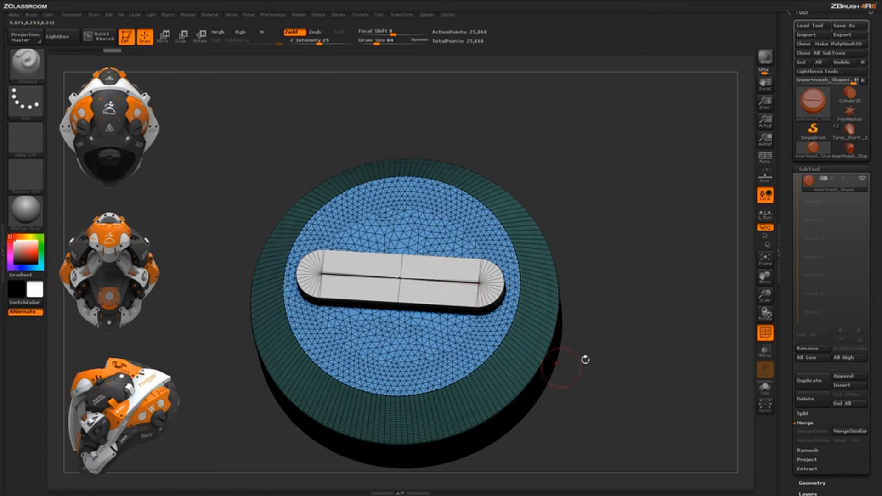
left_click(763, 336)
Step: Cut the slot into the disc by running DynaMesh at resolution 256 with projection turned off
left_click_drag(790, 379, 792, 314)
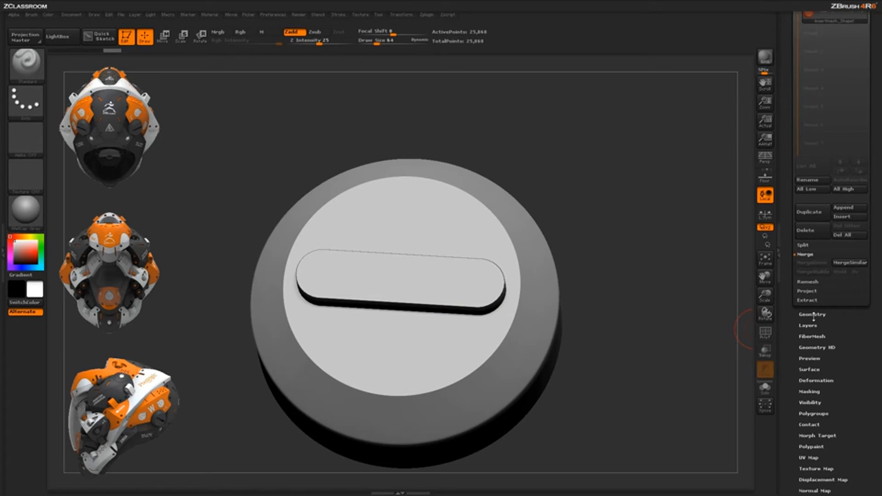
left_click(814, 316)
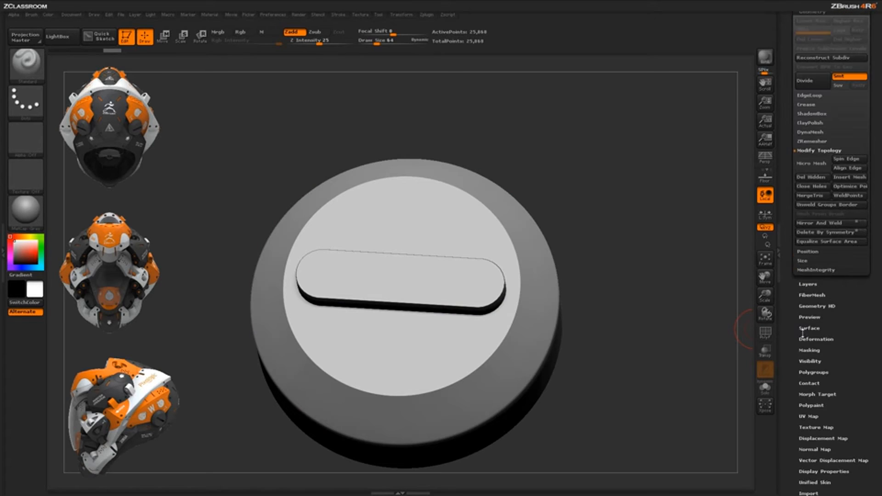
left_click(811, 132)
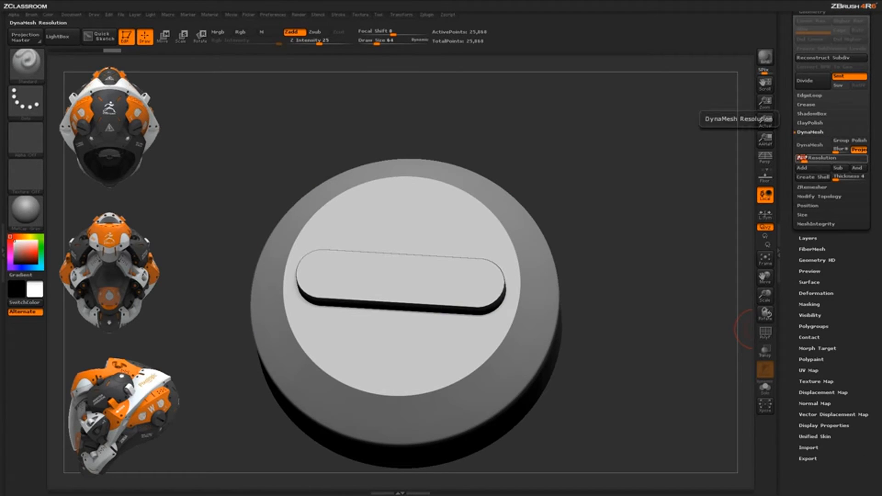
type("256")
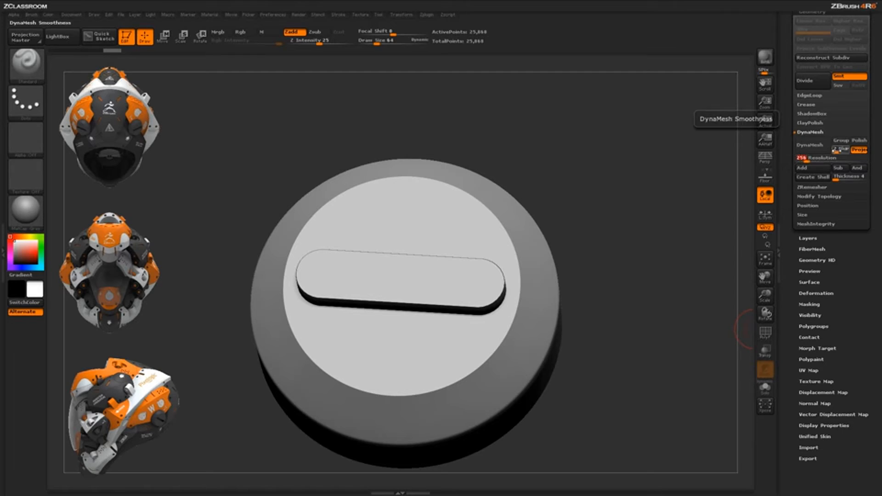
key("Return")
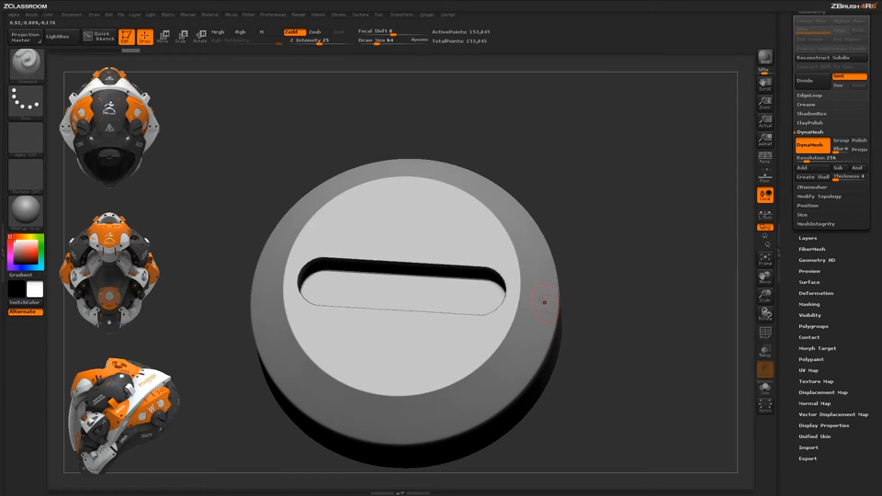
Step: Apply ClayPolish to the slotted disc with its current settings
left_click_drag(537, 301, 566, 342)
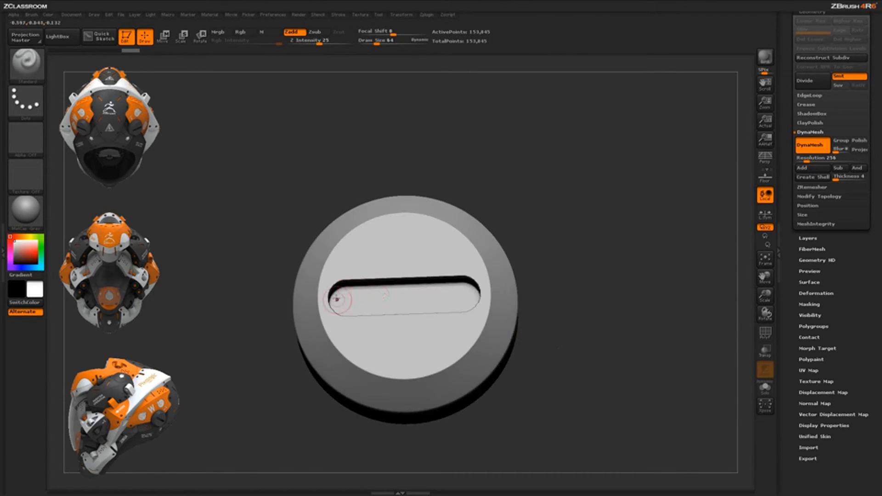
left_click_drag(543, 289, 562, 261)
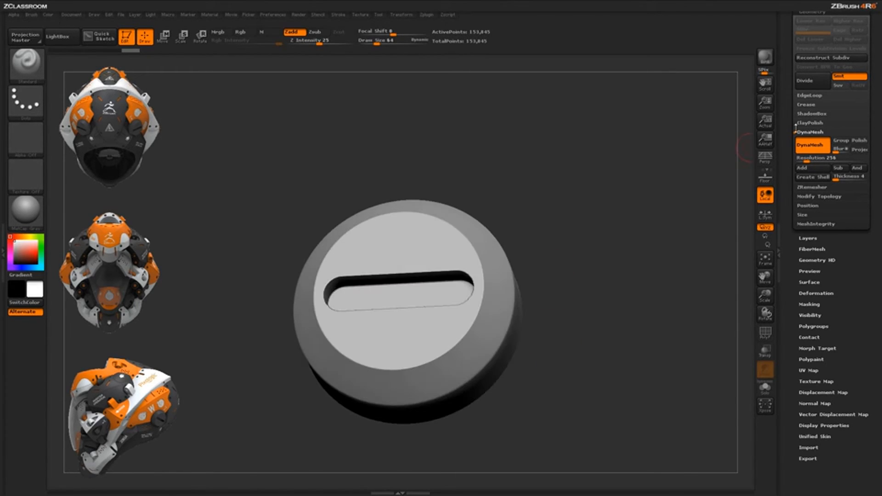
left_click(821, 124)
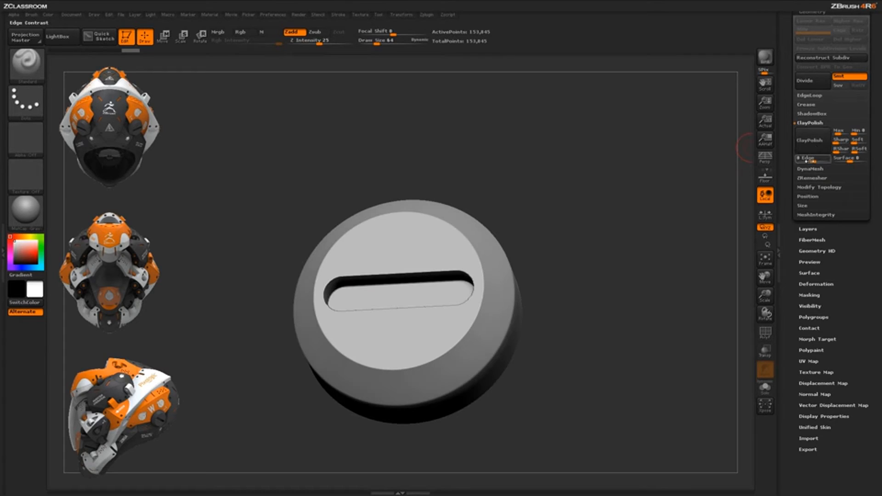
left_click(817, 144)
Step: Examine the polished disc and its recessed slot from angled, front and side views
left_click_drag(614, 368, 617, 388)
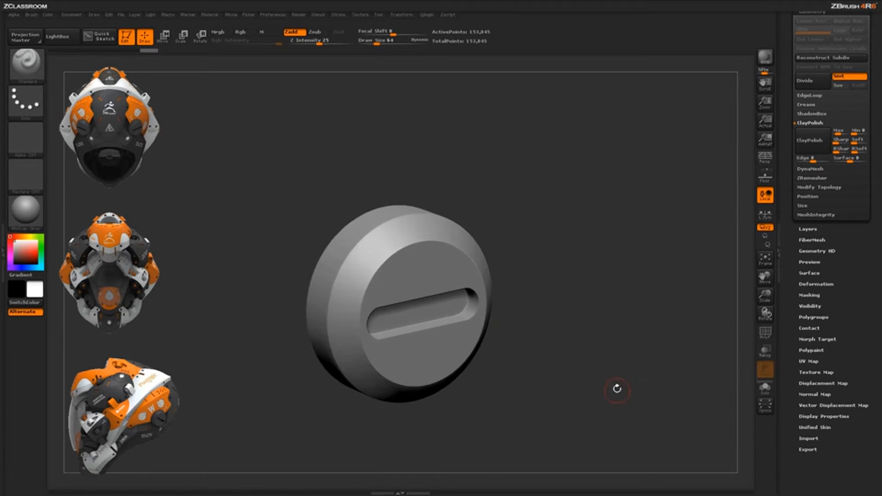
mouse_move(545, 349)
left_mouse_down()
mouse_move(627, 339)
mouse_move(589, 344)
left_mouse_up()
key("ctrl")
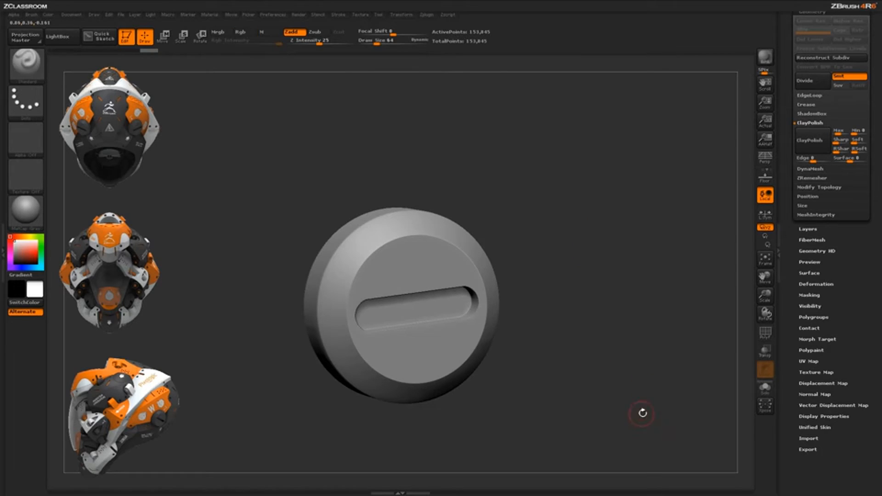
left_click_drag(643, 413, 626, 380)
left_click_drag(591, 261, 592, 276)
left_click_drag(592, 276, 605, 279)
left_click_drag(606, 279, 602, 293, "alt")
left_click_drag(602, 328, 596, 314, "alt")
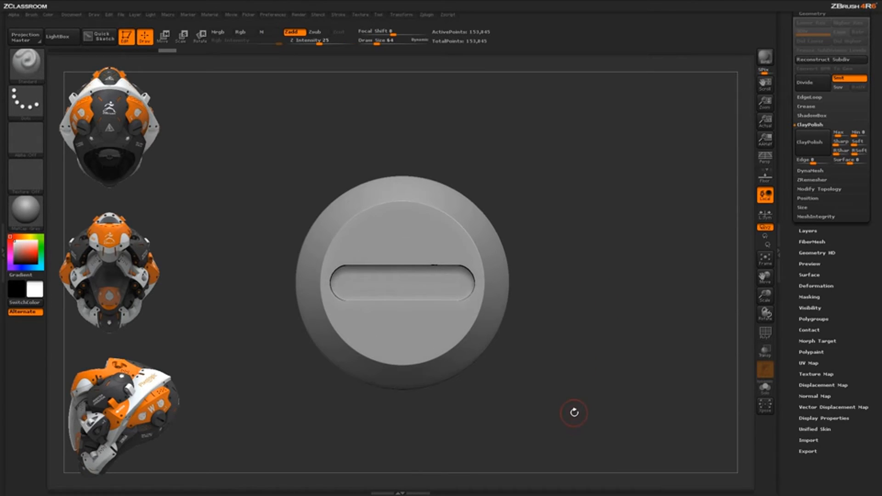
scroll(797, 359, "up", 5)
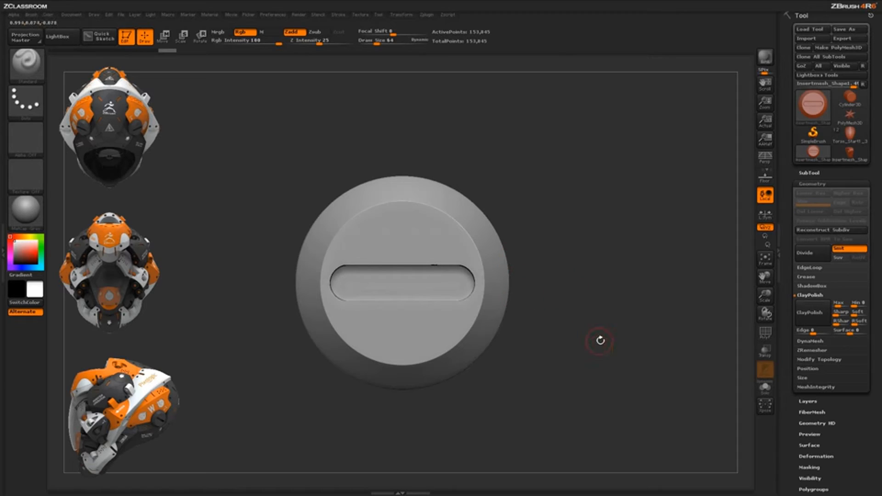
mouse_move(580, 319)
left_mouse_down()
mouse_move(561, 336)
mouse_move(587, 326)
mouse_move(584, 360)
mouse_move(592, 311)
left_mouse_up()
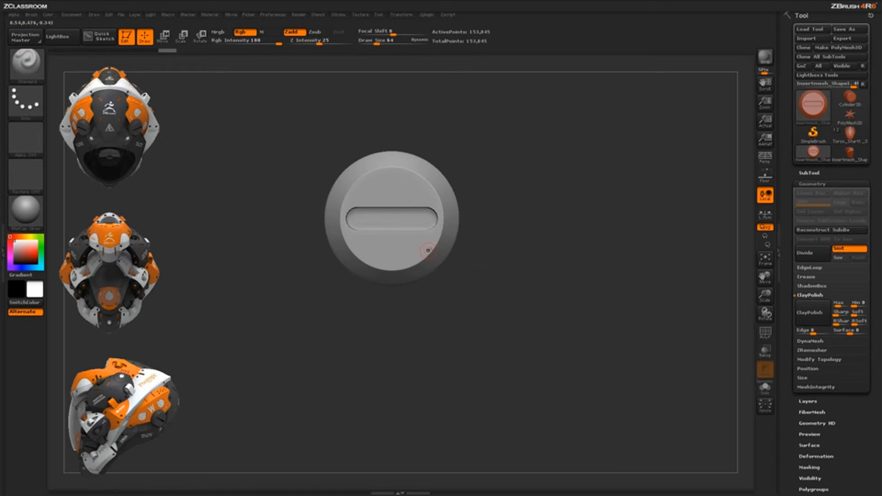
left_click_drag(540, 338, 514, 357)
left_click_drag(417, 369, 473, 368)
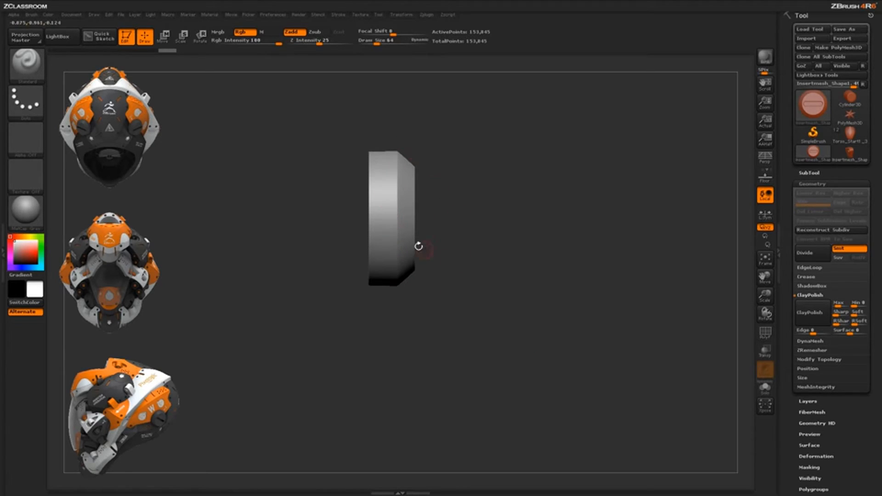
Step: Face the slotted disc frontally and create a new InsertMesh brush from it
left_click_drag(534, 326, 538, 353, "shift")
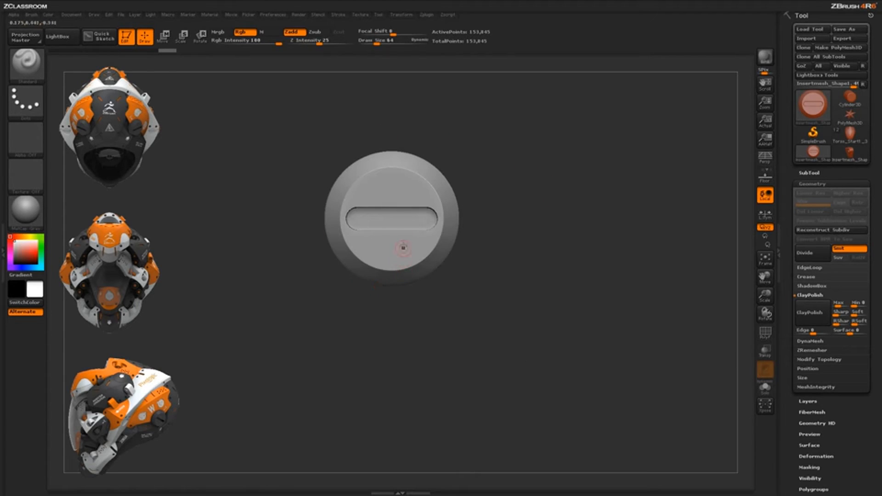
left_click_drag(520, 303, 538, 344, "alt")
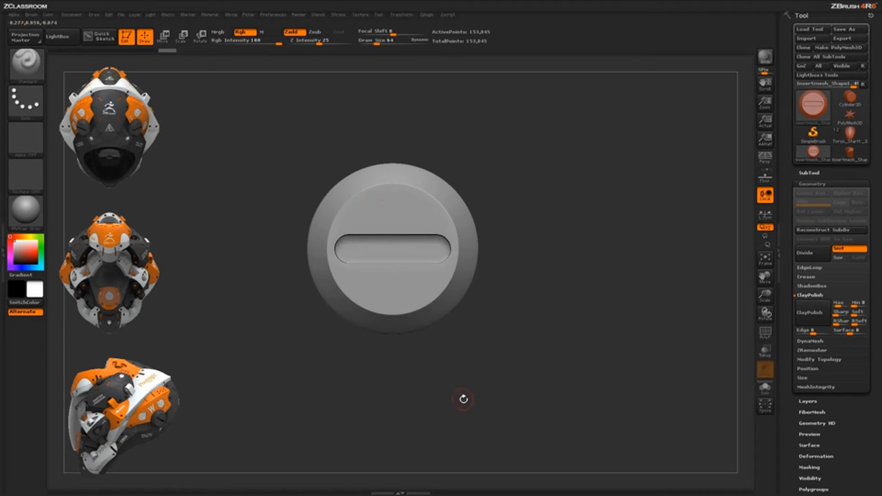
left_click(31, 15)
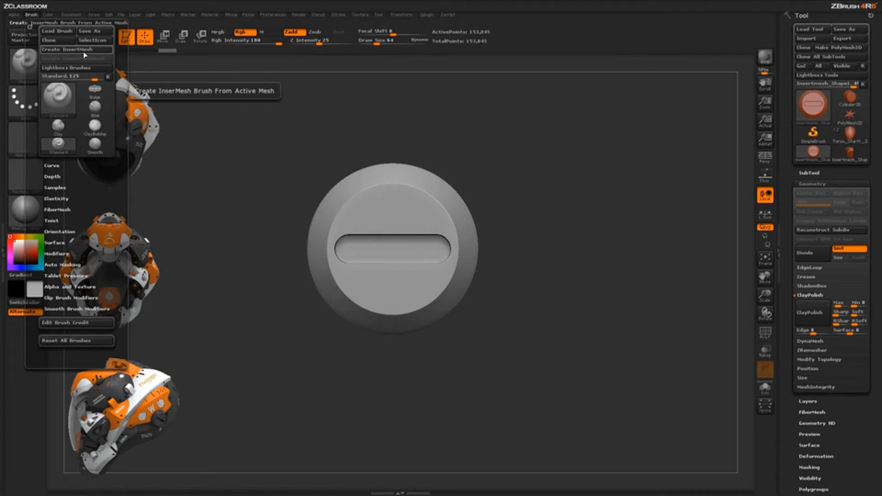
left_click(81, 55)
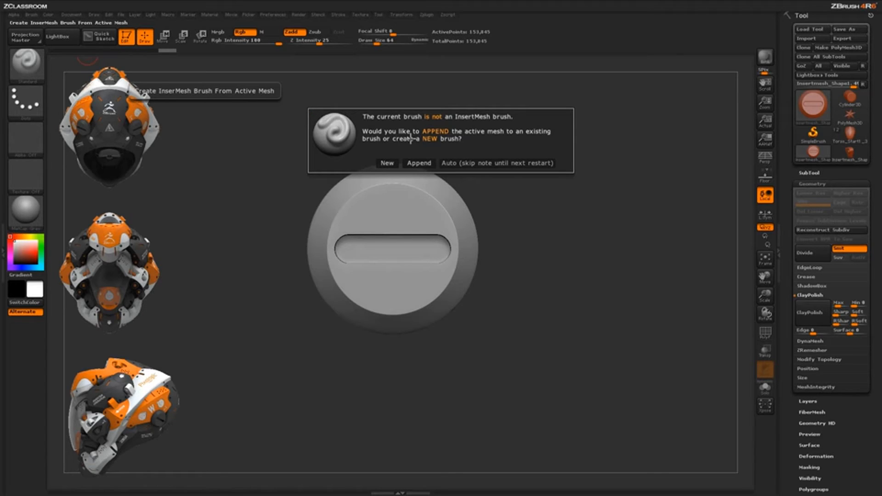
left_click(387, 163)
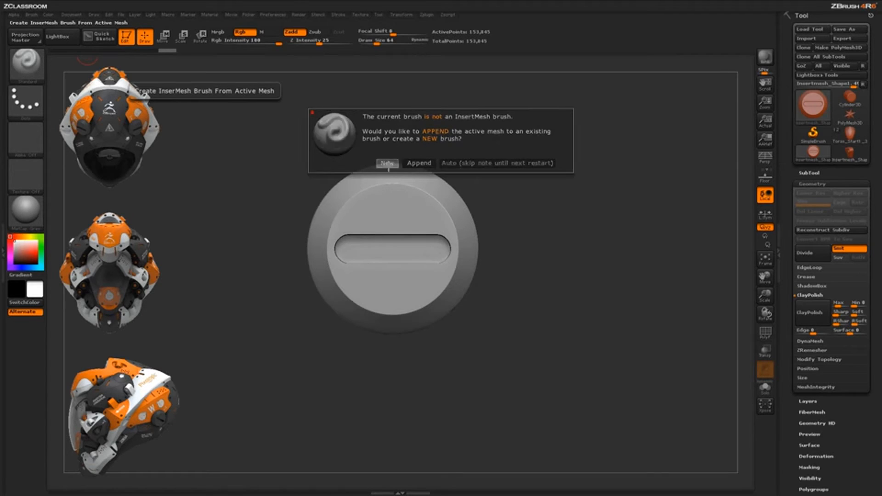
mouse_move(33, 71)
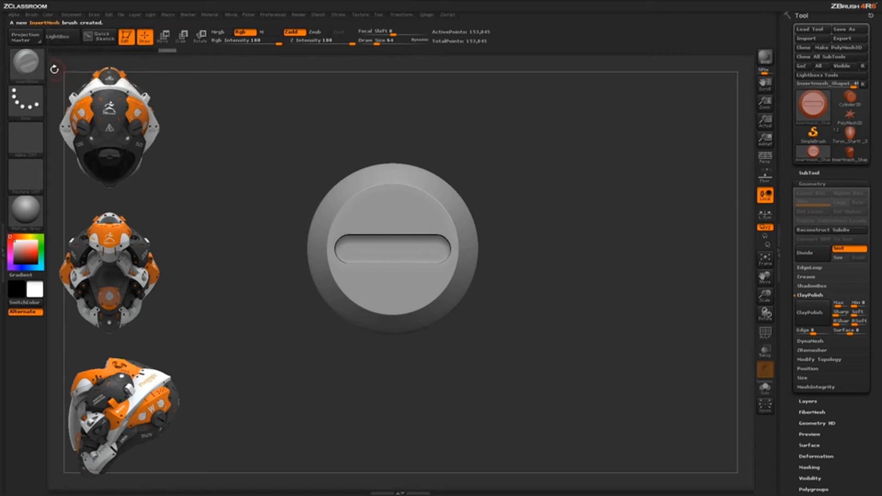
Step: Switch to the helmet tool and insert a mirrored pair of slotted discs midway down the faceplate
left_click(846, 138)
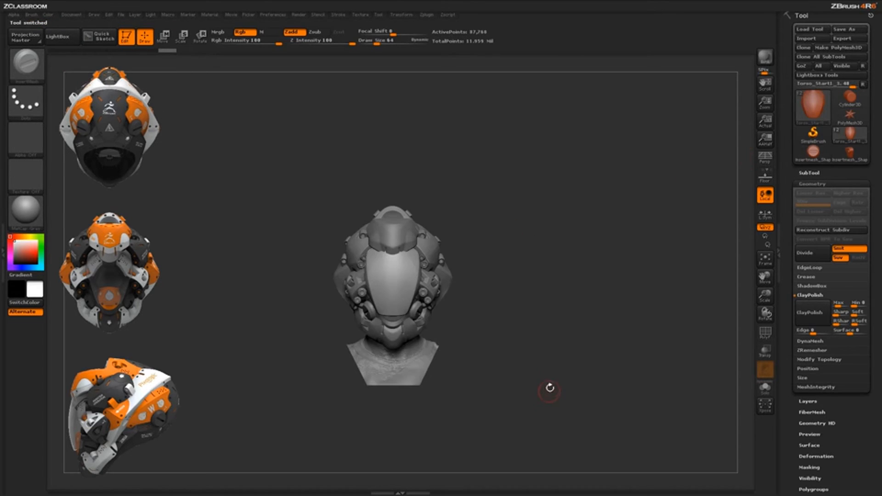
left_click_drag(574, 317, 595, 340)
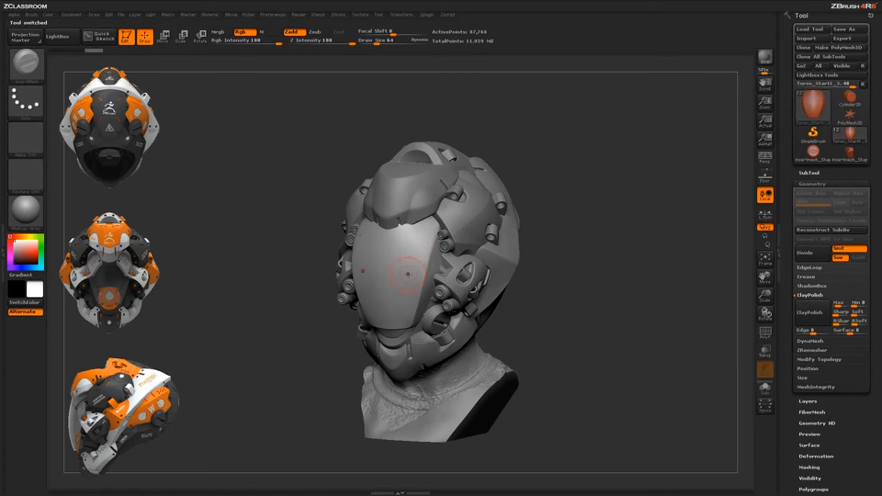
left_click_drag(408, 276, 416, 265)
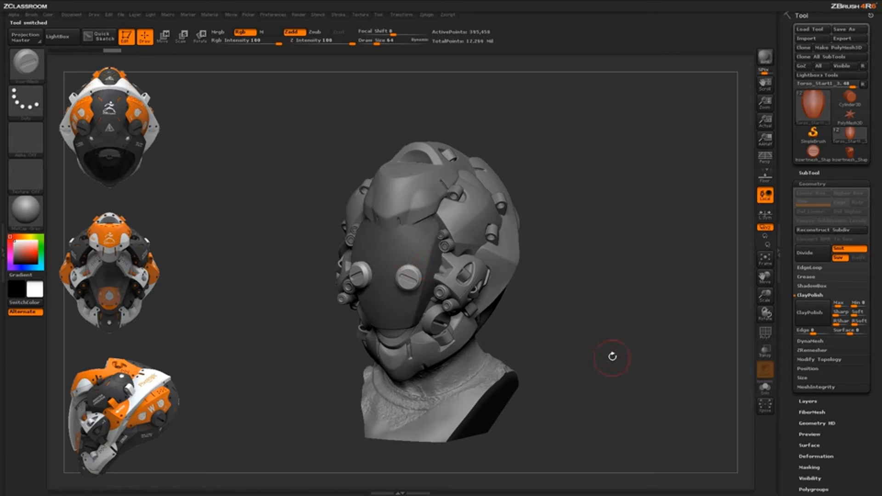
Step: Insert additional mirrored disc pairs of various sizes along the faceplate's upper edges, lower end and middle
left_click_drag(615, 344, 454, 248)
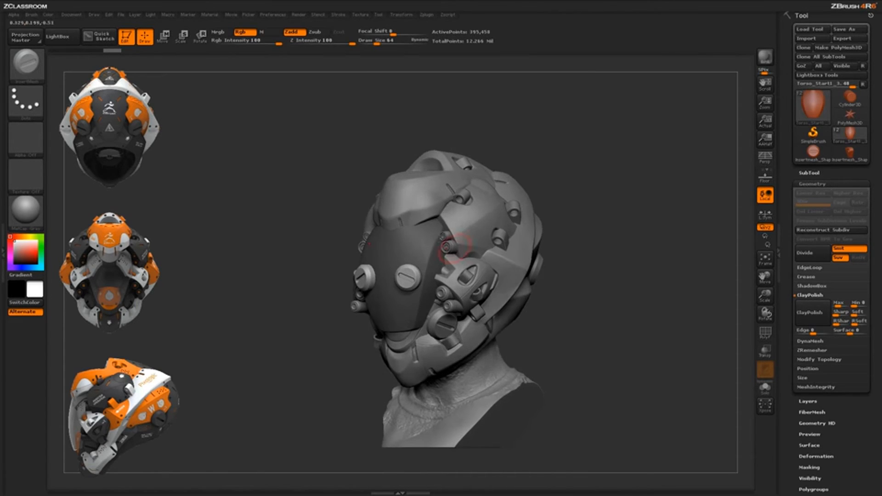
left_click(413, 247)
left_click(428, 232)
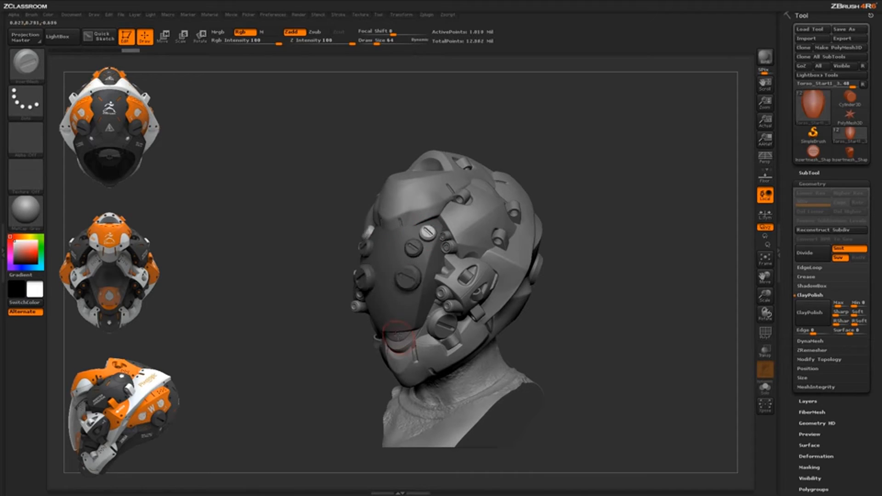
left_click(397, 320)
mouse_move(622, 356)
left_mouse_down()
mouse_move(651, 362)
mouse_move(627, 362)
mouse_move(455, 214)
left_mouse_up()
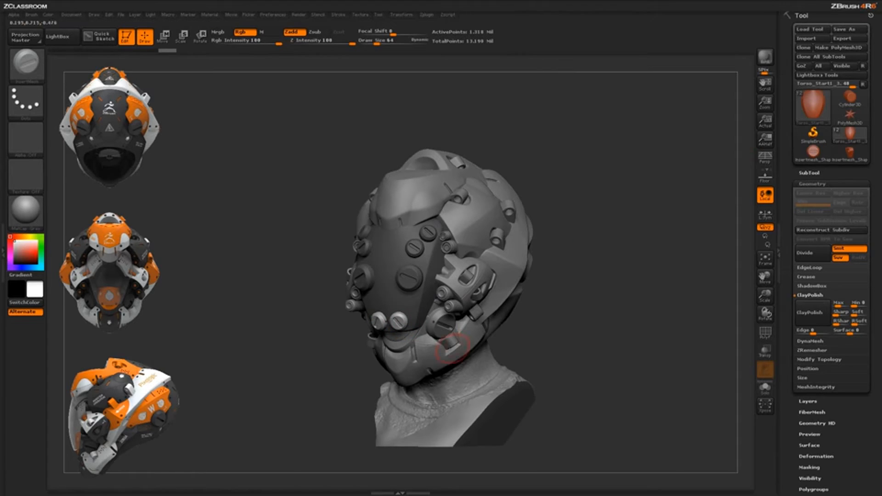
left_click_drag(409, 305, 415, 312)
left_click_drag(394, 256, 398, 260)
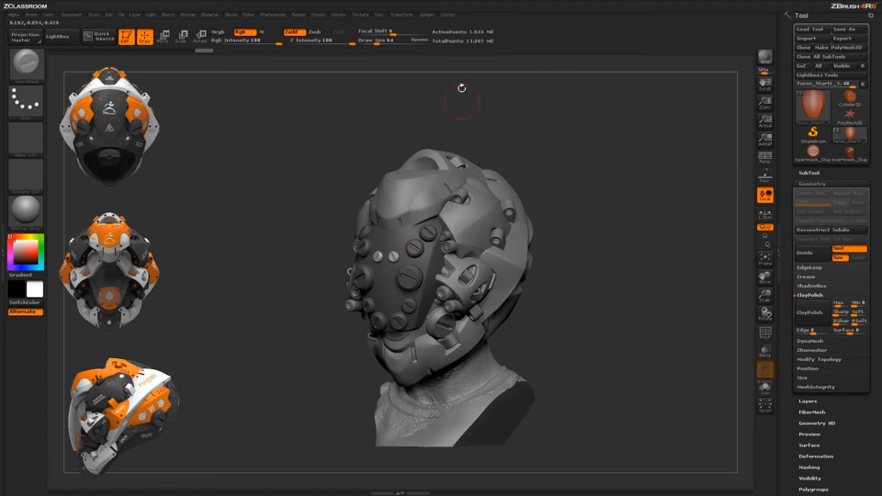
Step: Undo the extra disc insertions back to the first pair on the faceplate
left_click_drag(561, 301, 573, 307)
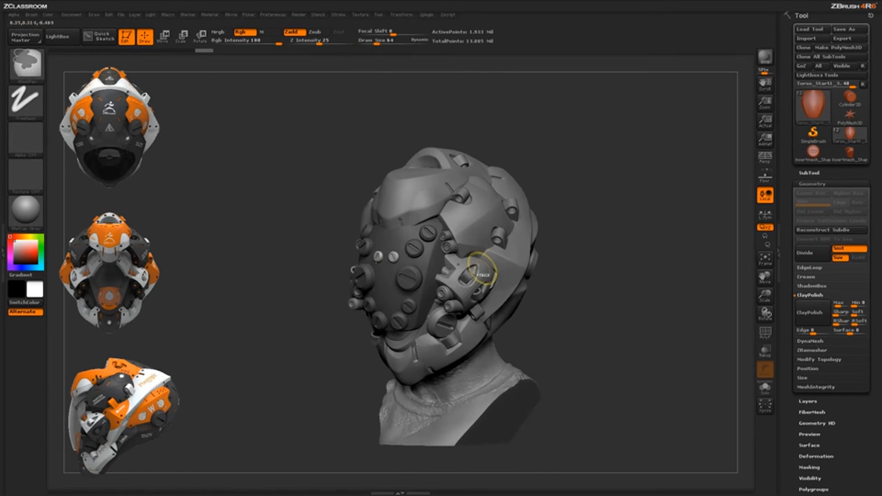
key("ctrl+z")
key("ctrl+z")
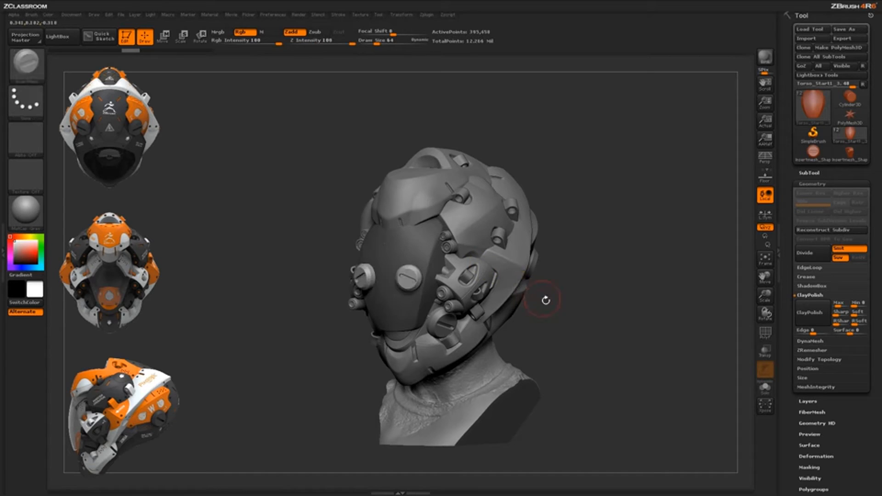
Step: Lower the Imbed depth of the InsertMesh brush
mouse_move(547, 300)
left_mouse_down()
mouse_move(577, 237)
mouse_move(586, 274)
mouse_move(591, 242)
mouse_move(479, 201)
mouse_move(458, 204)
mouse_move(545, 204)
mouse_move(533, 214)
mouse_move(503, 211)
left_mouse_up()
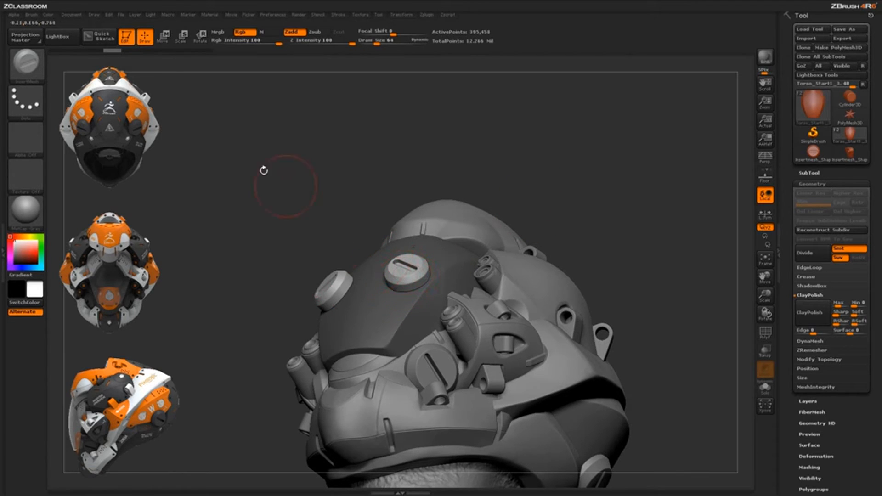
left_click(32, 15)
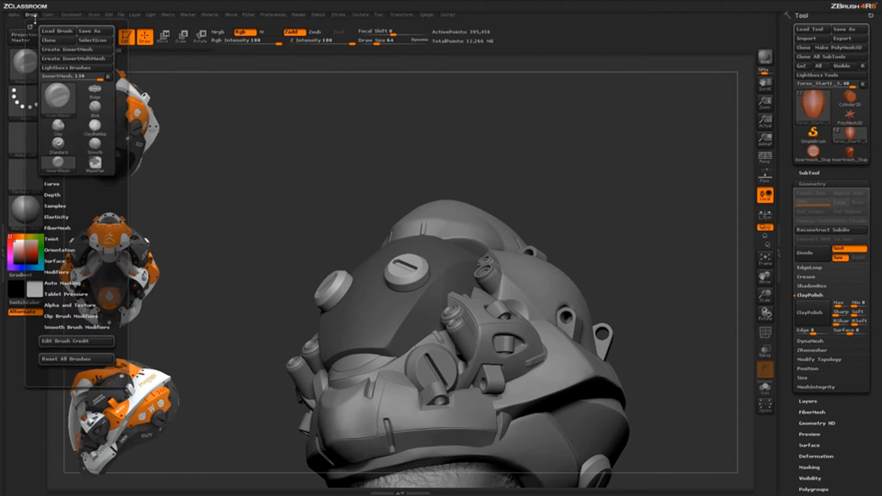
left_click(78, 195)
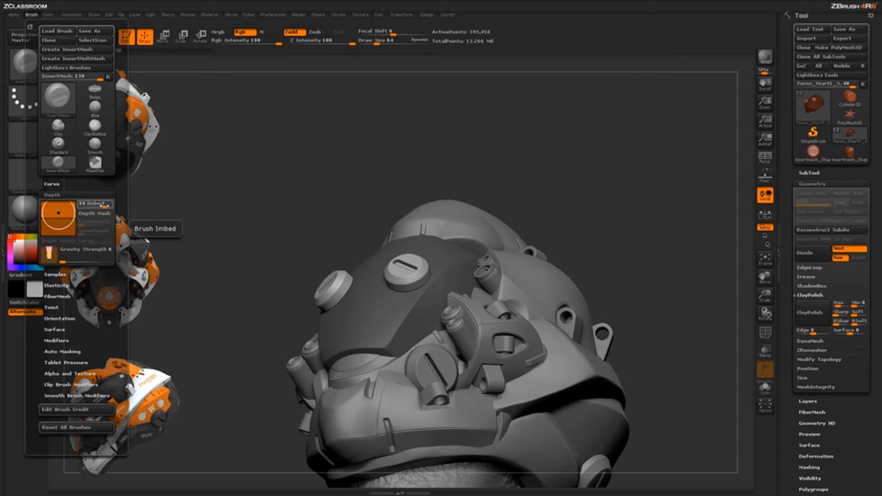
left_click_drag(105, 206, 99, 204)
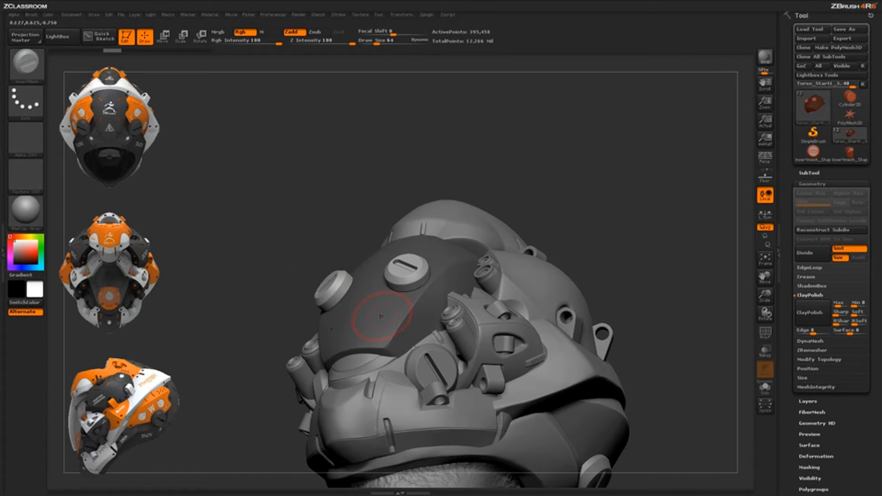
Step: Insert a smaller mirrored disc pair low on the faceplate and a larger pair near its upper end
left_click_drag(380, 319, 381, 334)
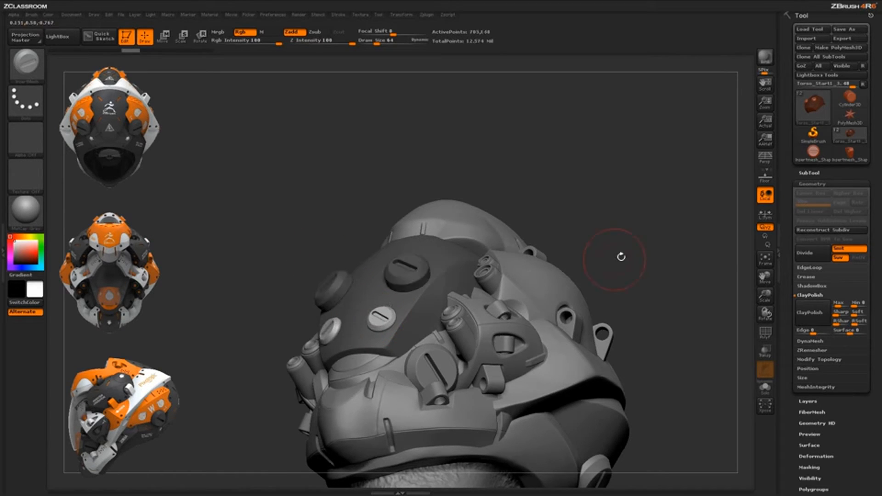
mouse_move(620, 256)
left_mouse_down()
mouse_move(616, 242)
mouse_move(639, 276)
mouse_move(526, 258)
mouse_move(560, 270)
mouse_move(358, 403)
mouse_move(367, 322)
mouse_move(476, 161)
left_mouse_up()
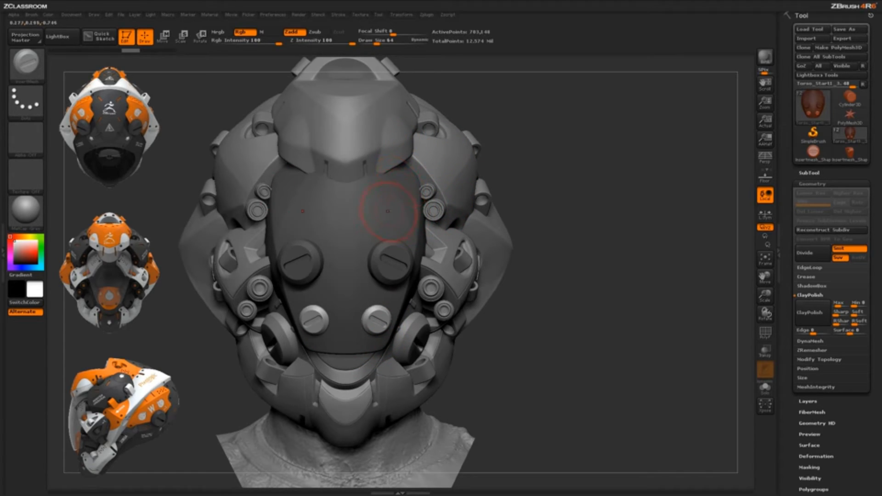
left_click_drag(378, 212, 384, 197)
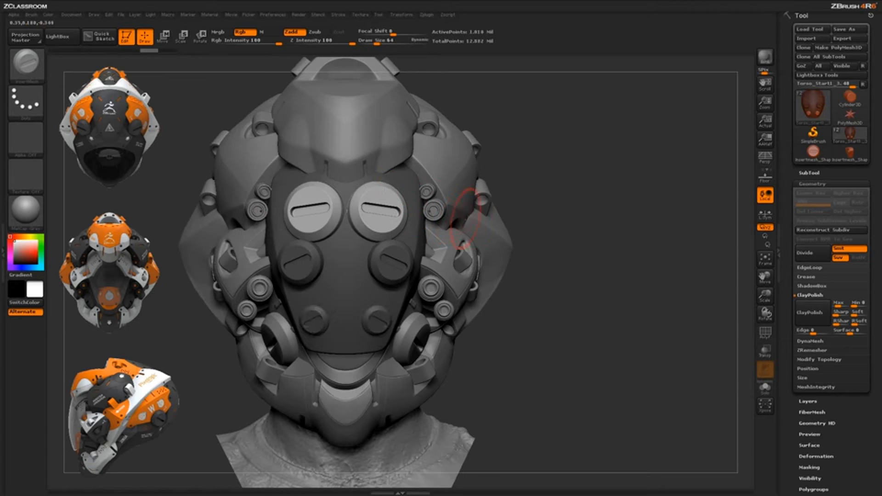
Step: Set the draw size to 9 and insert a tiny screw pair between the middle and lower discs
key("space")
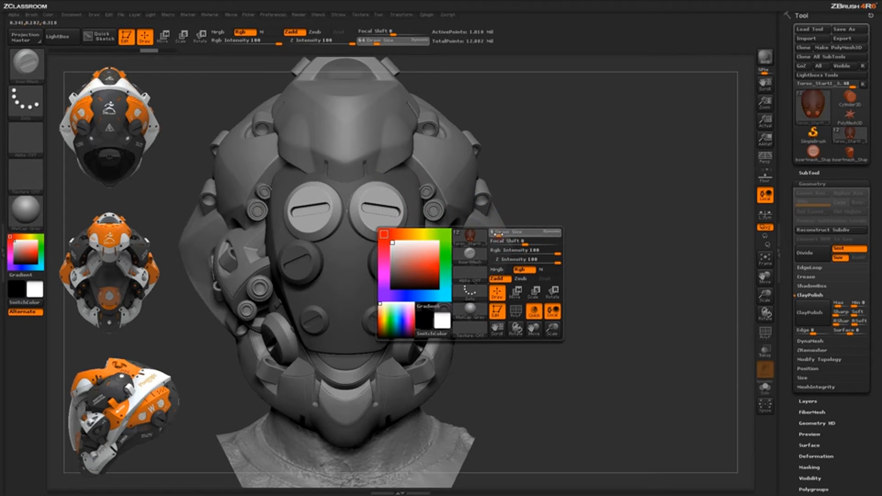
left_click_drag(496, 234, 490, 234)
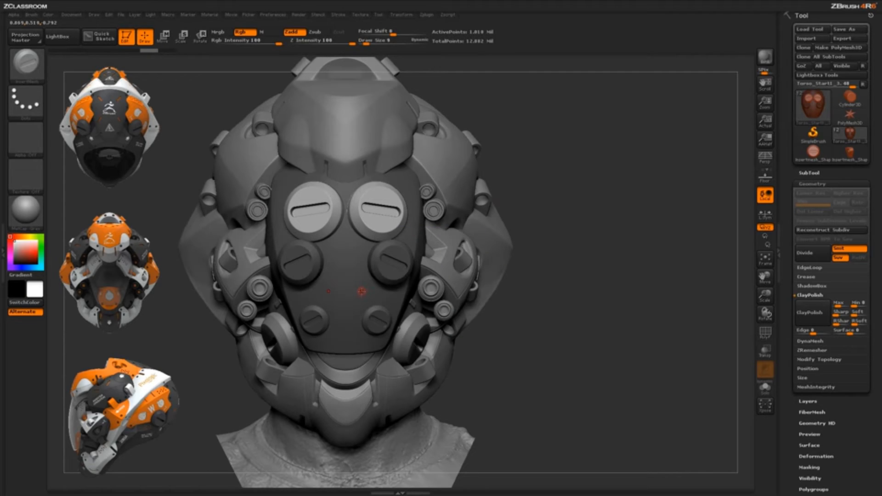
left_click_drag(362, 292, 367, 287)
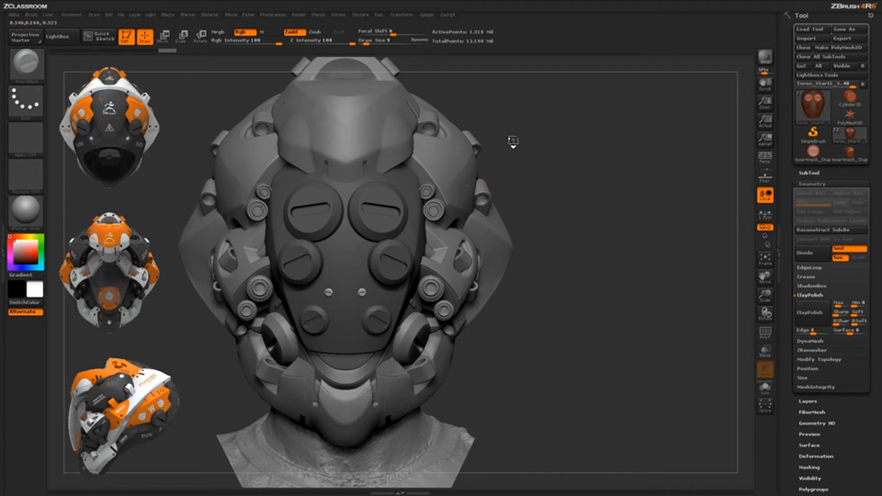
Step: Insert more tiny mirrored screw pairs along the faceplate's upper corners and lower edge, and check them from the front and side
left_click_drag(510, 139, 420, 168)
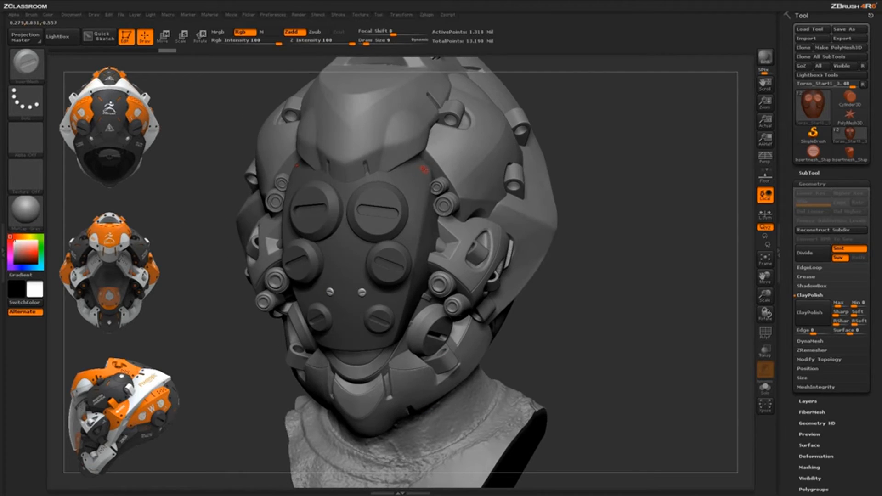
left_click(423, 169)
left_click_drag(583, 333, 398, 331)
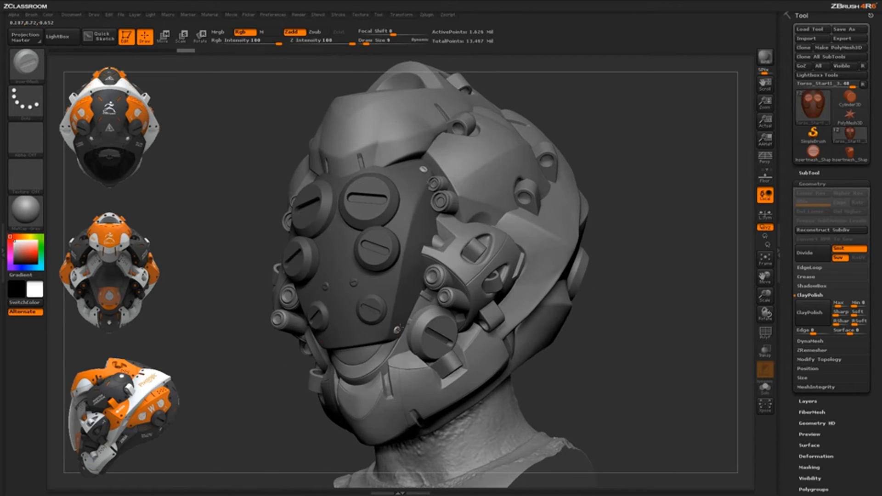
left_click(425, 186)
left_click(380, 334)
left_click_drag(537, 370, 426, 328)
left_click_drag(605, 346, 602, 346)
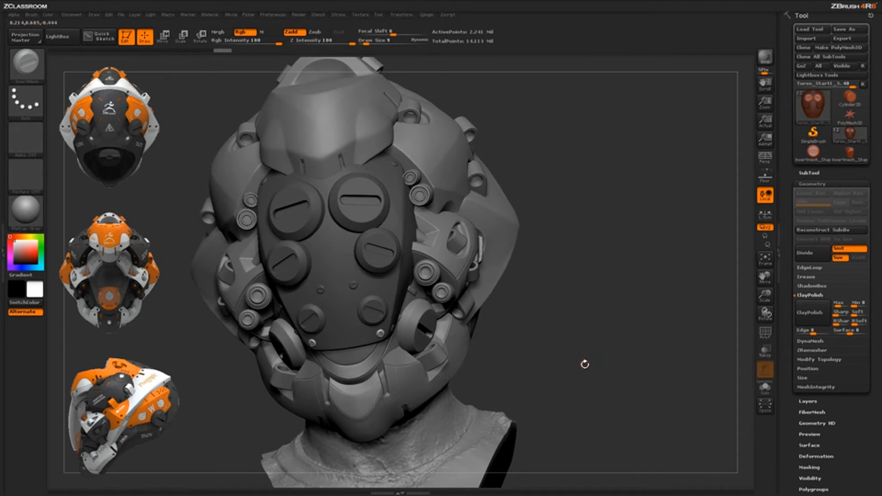
left_click_drag(585, 364, 576, 333, "alt")
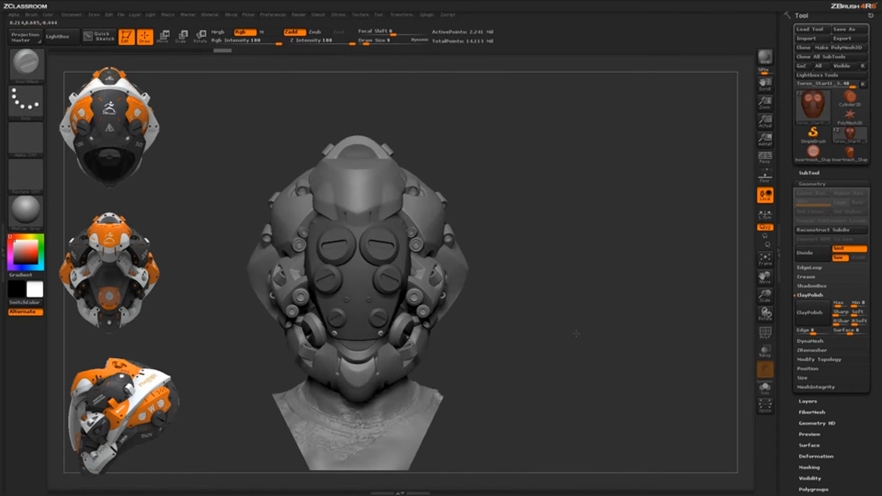
key("shift")
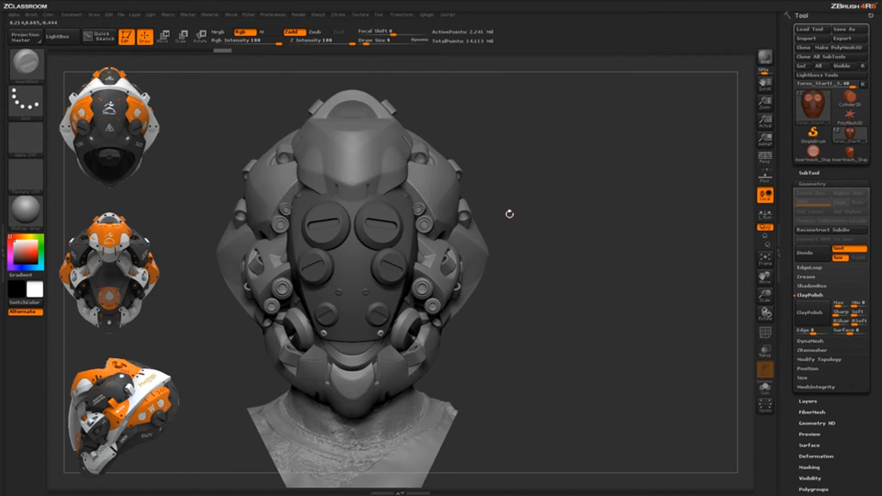
left_click_drag(538, 244, 464, 251)
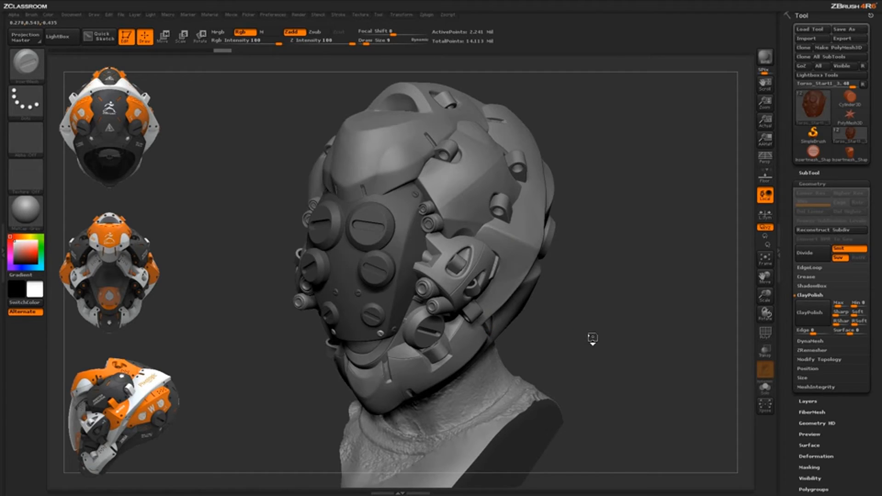
Step: Switch to the slotted disc tool and append the Insertmesh_Shape2 bracket as a second subtool
left_click(813, 152)
left_click(813, 152)
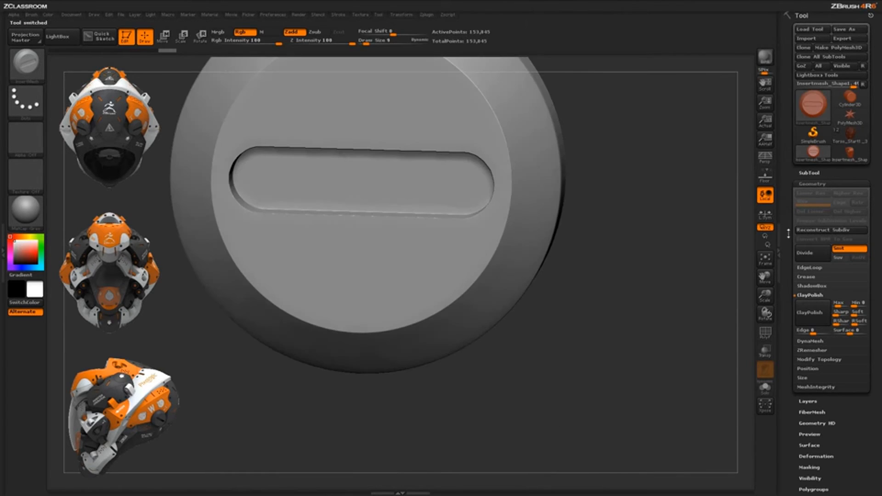
left_click(809, 173)
left_click_drag(667, 320, 630, 311, "shift")
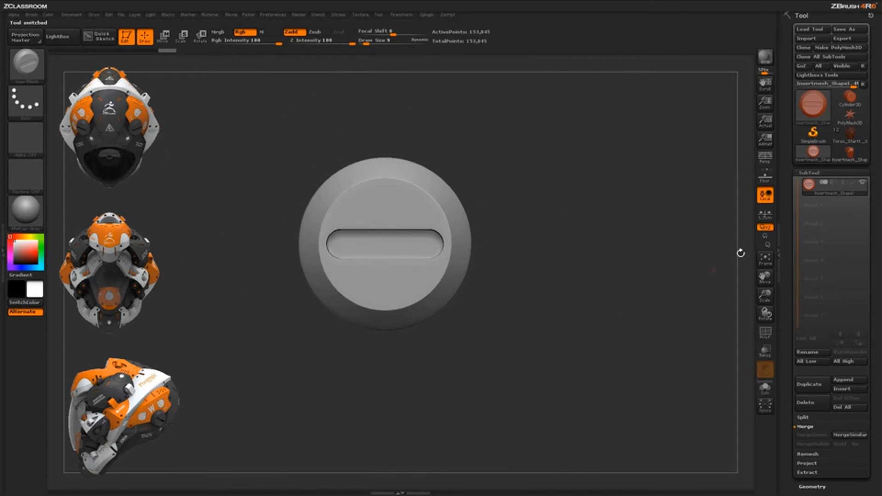
mouse_move(851, 157)
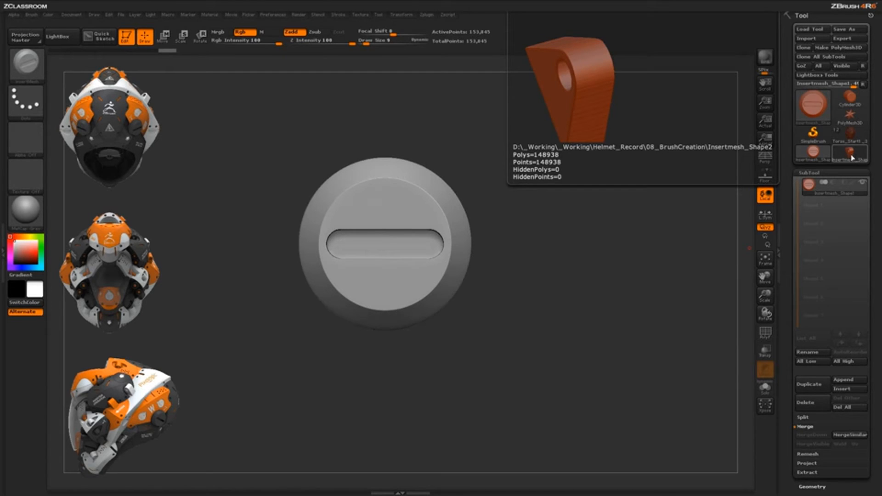
left_click(842, 380)
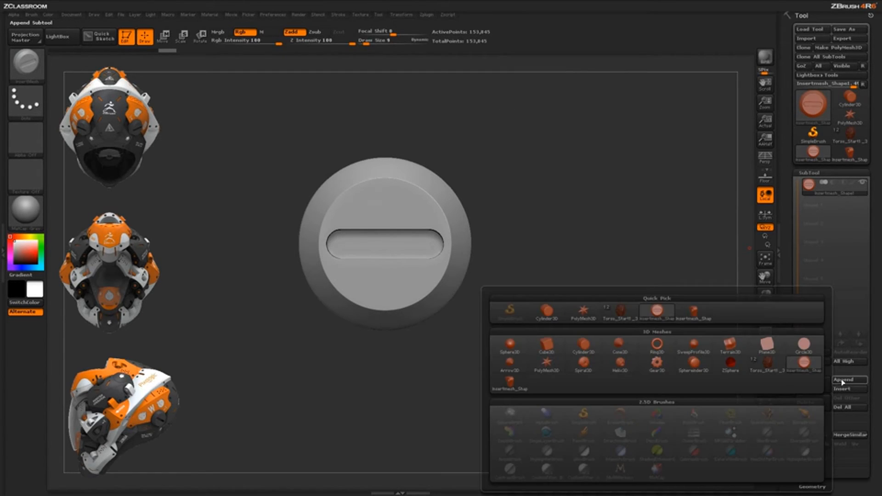
left_click(694, 312)
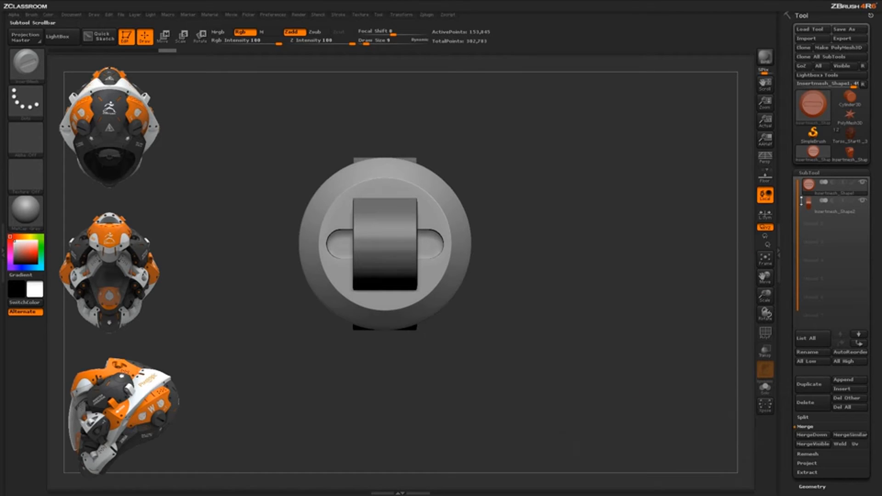
Step: Check the disc and bracket from the side, face both straight to the front, and create an InsertMultiMesh brush from all subtools
left_click_drag(663, 337, 613, 356)
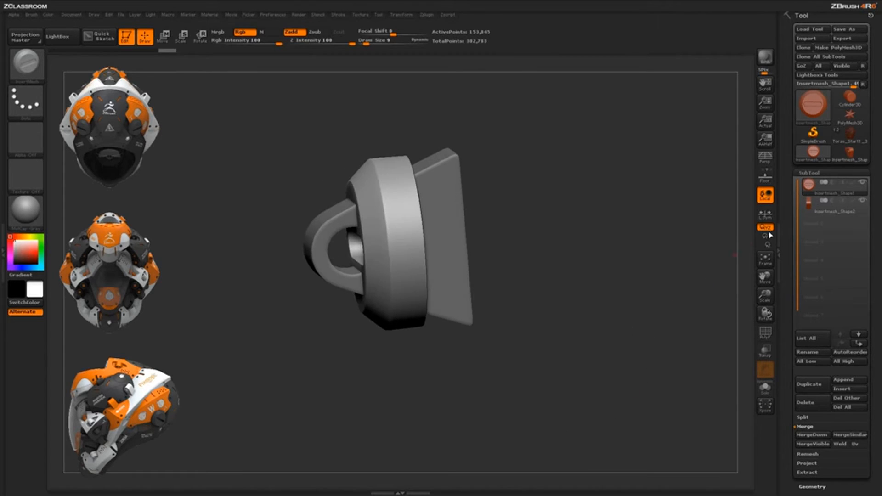
mouse_move(830, 194)
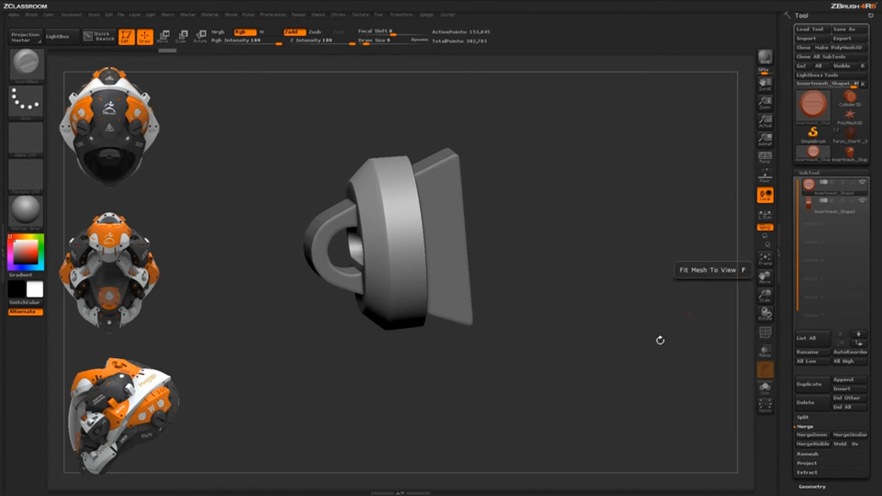
left_click_drag(661, 338, 640, 344)
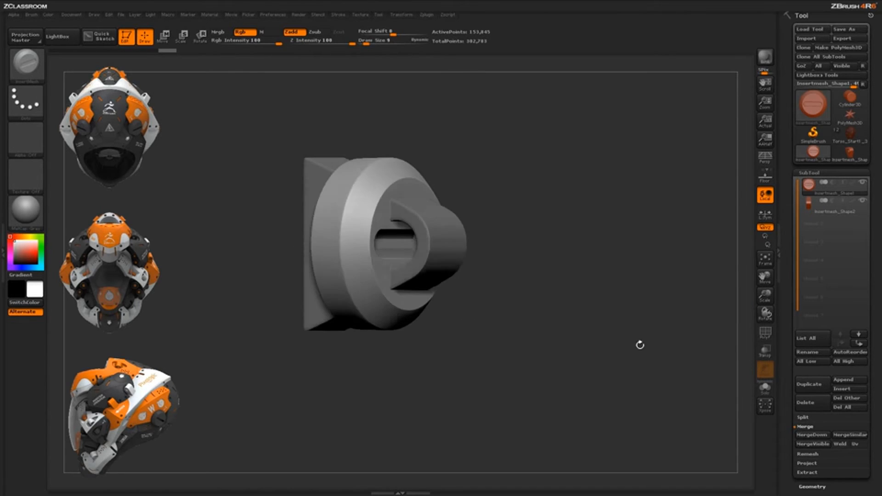
left_click_drag(571, 297, 457, 170)
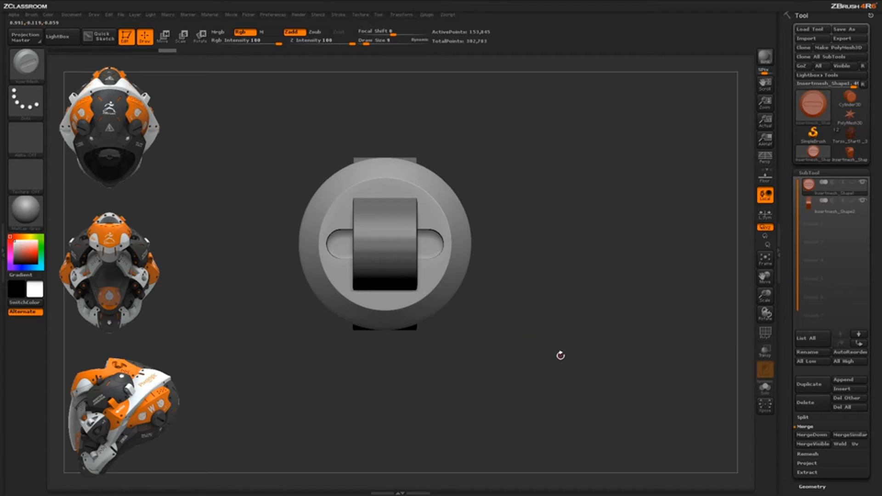
left_click_drag(560, 355, 456, 281)
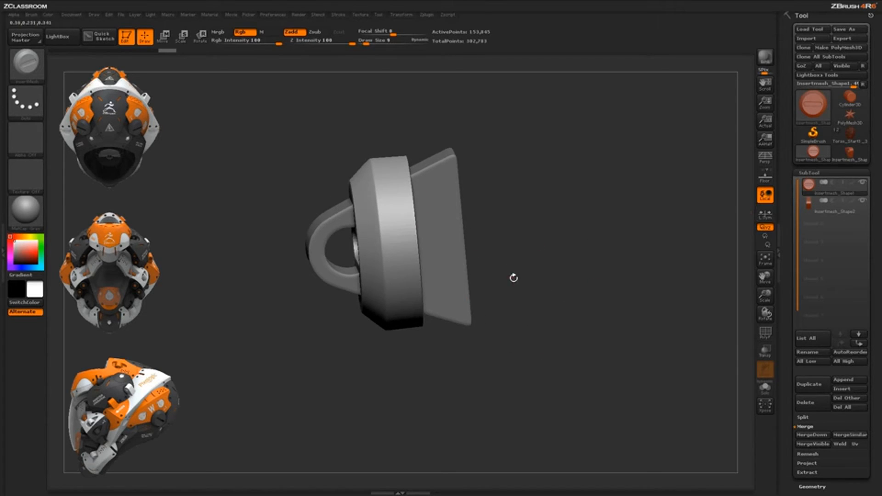
mouse_move(509, 290)
left_mouse_down("shift")
mouse_move(528, 294)
mouse_move(510, 276)
left_mouse_up("shift")
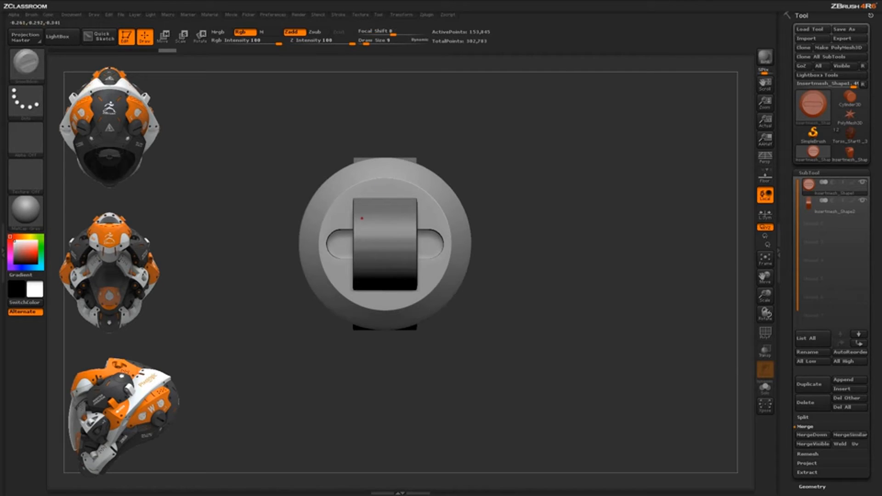
mouse_move(529, 362)
left_mouse_down("alt")
mouse_move(523, 339)
mouse_move(527, 354)
left_mouse_up("alt")
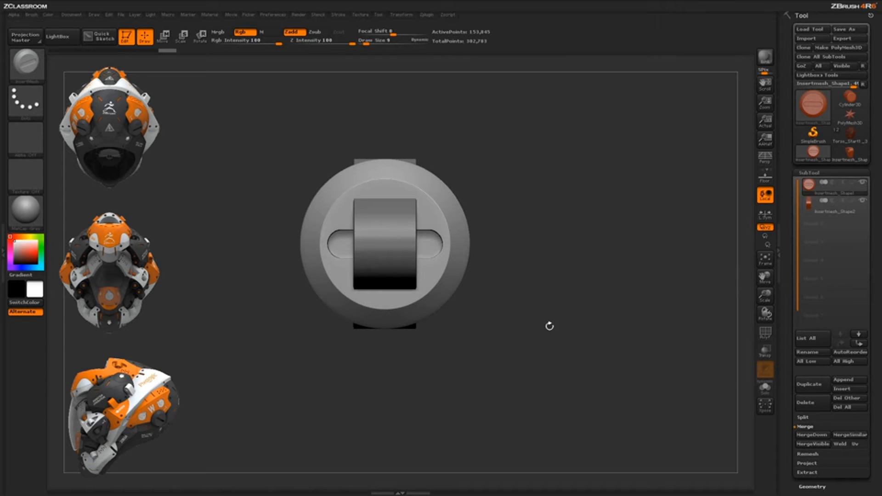
left_click_drag(550, 328, 527, 311, "alt")
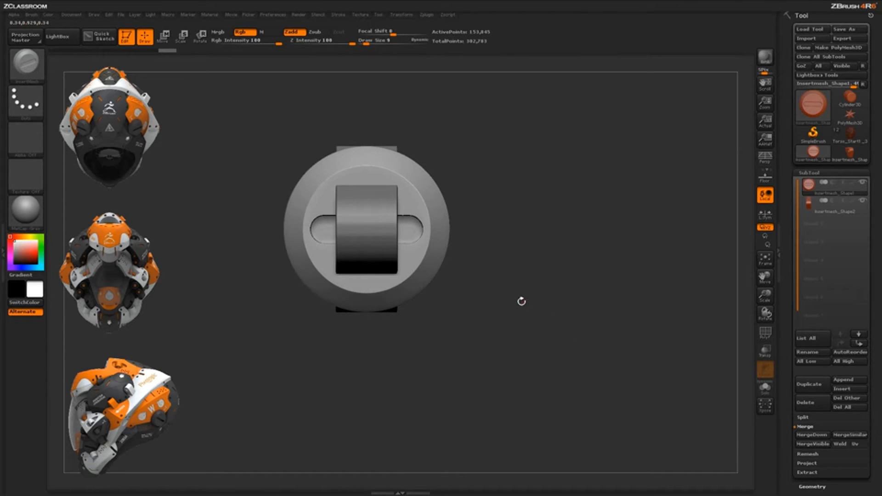
left_click(32, 15)
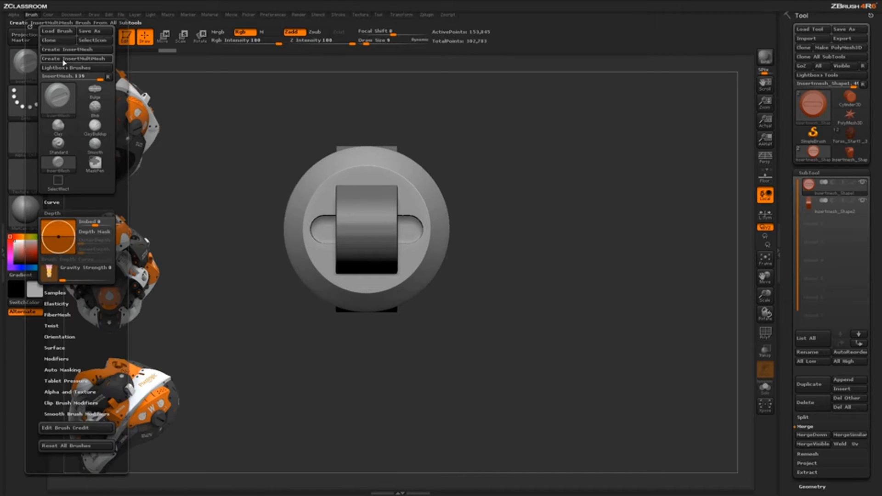
left_click(95, 59)
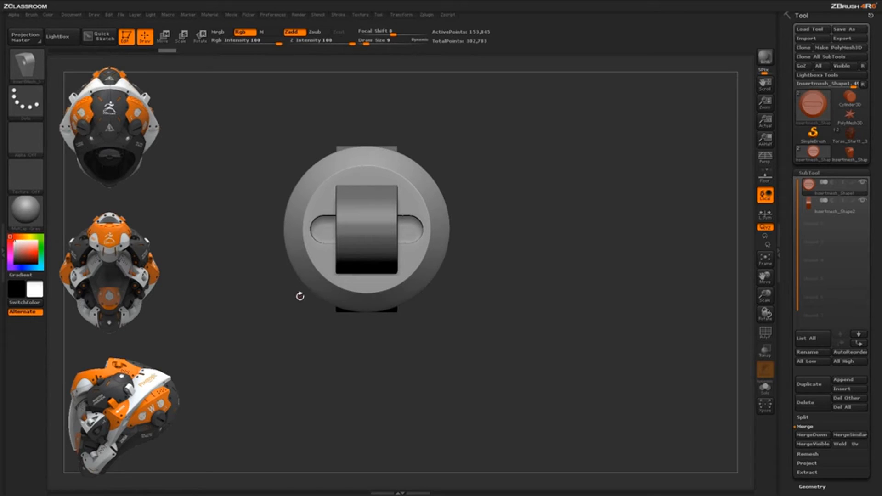
Step: Switch back to the helmet tool and undo the disc and screw insertions until the faceplate is bare
left_click(849, 135)
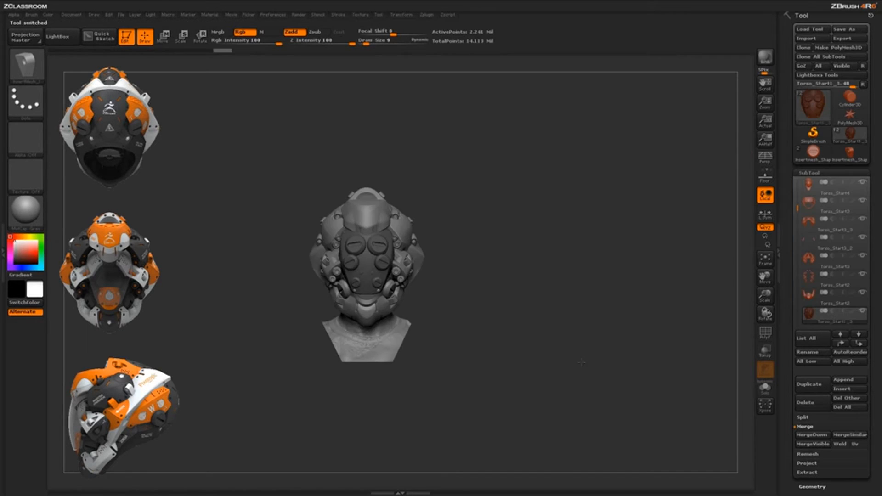
left_click_drag(587, 359, 575, 361)
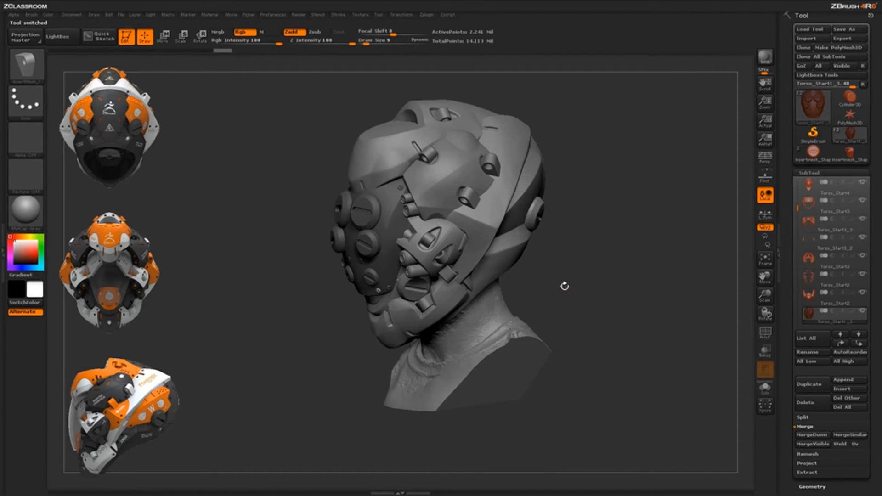
left_click_drag(565, 285, 533, 236)
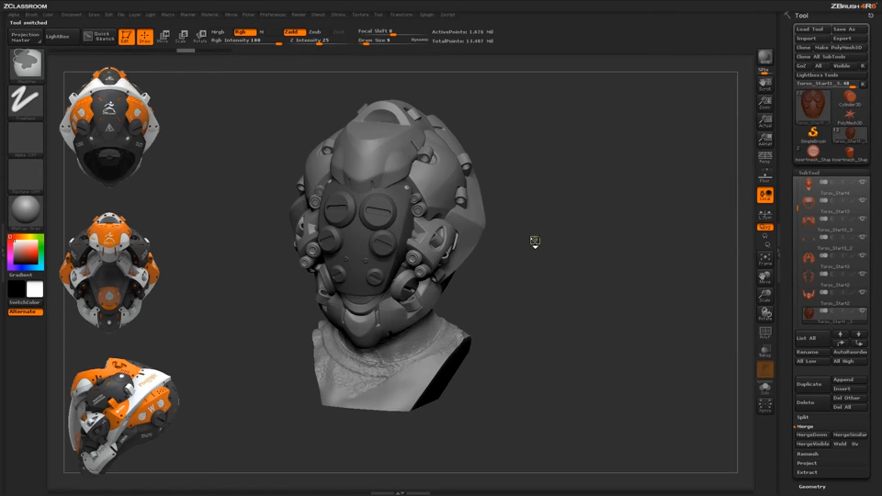
key("ctrl+z")
key("ctrl+z")
key("ctrl+z")
key("ctrl+z")
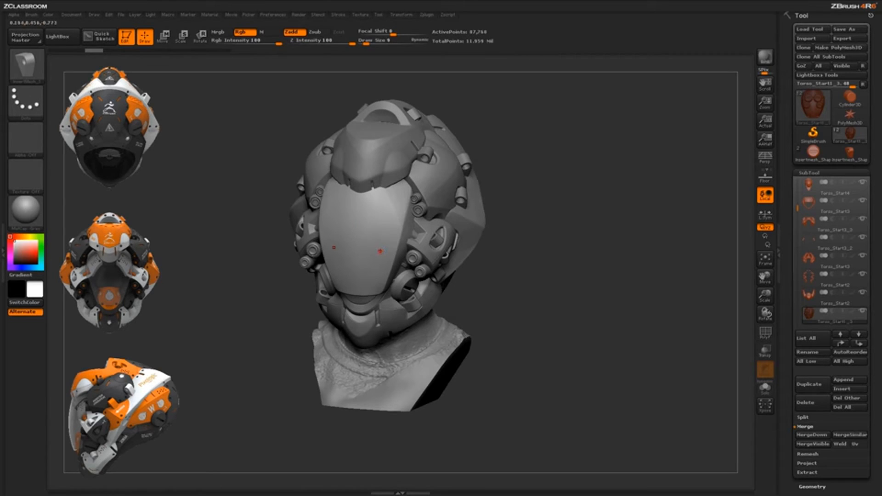
Step: Choose Insertmesh_Shape2 in the new multi-mesh brush and insert a mirrored bracket pair near the upper sides of the helmet faceplate
key("m")
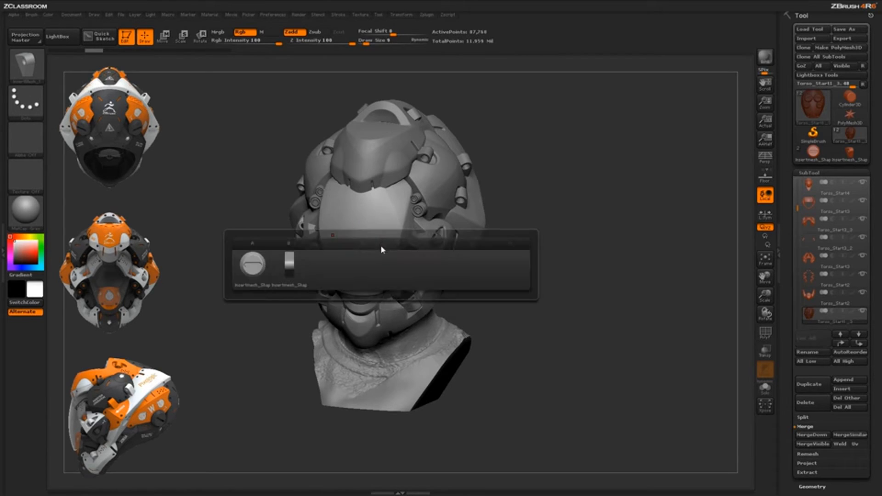
mouse_move(290, 271)
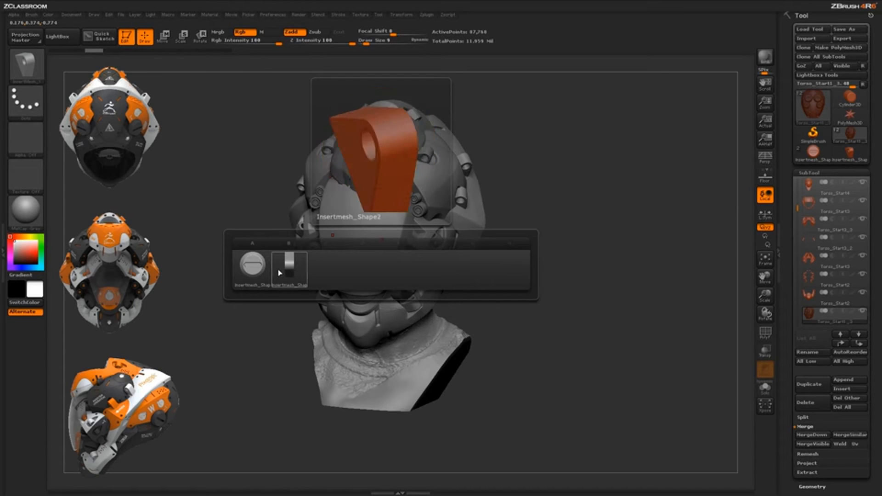
left_click(280, 273)
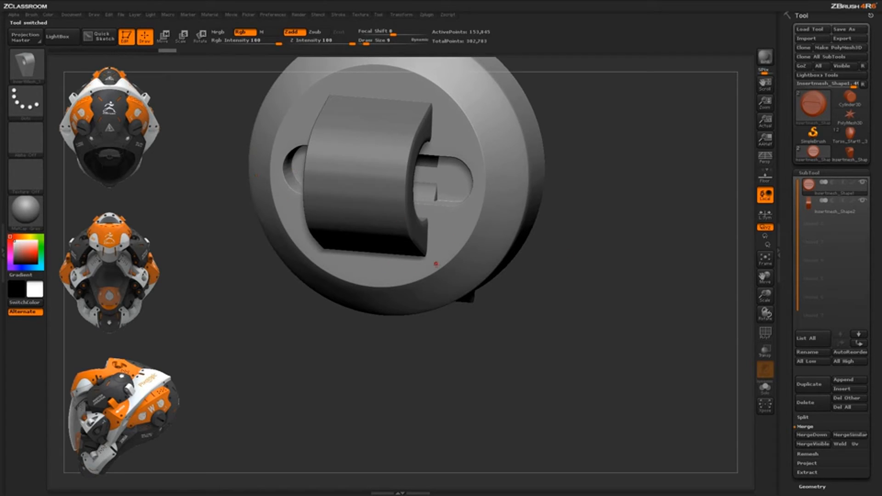
left_click(850, 134)
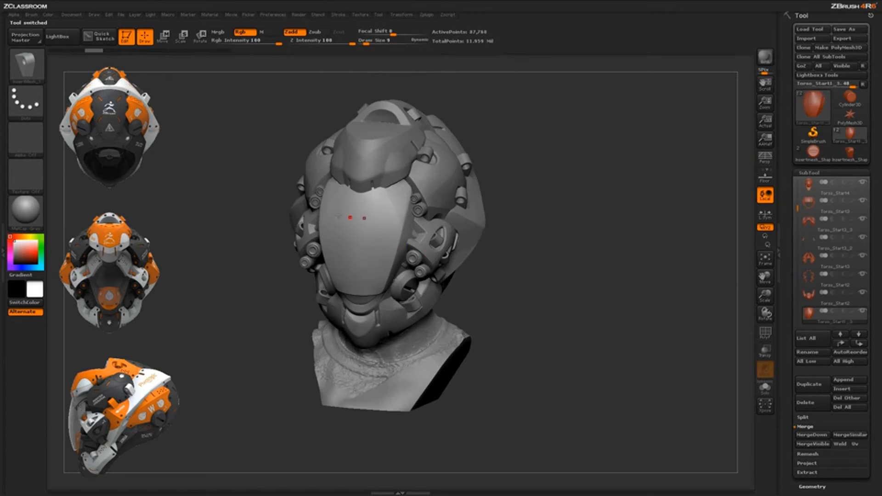
key("m")
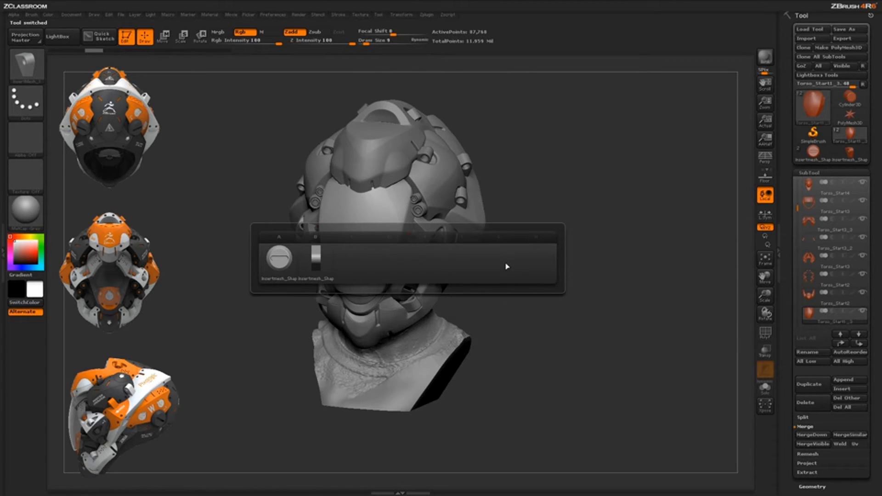
mouse_move(318, 263)
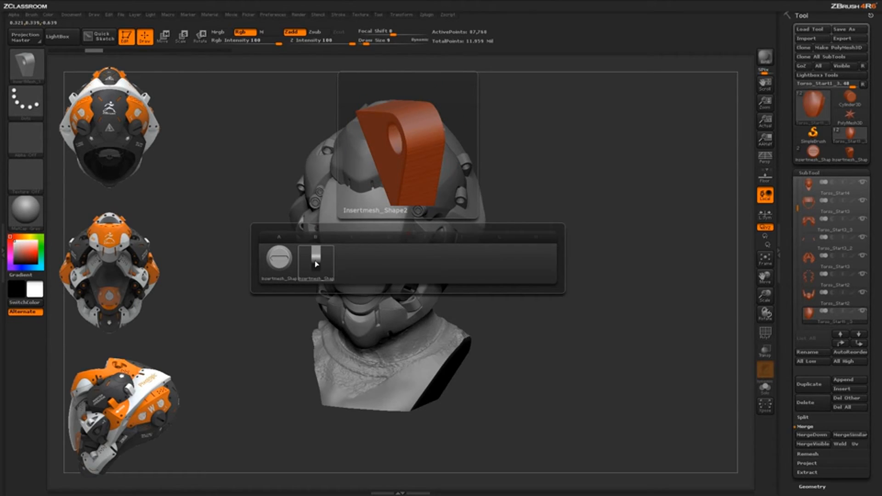
left_click(316, 264)
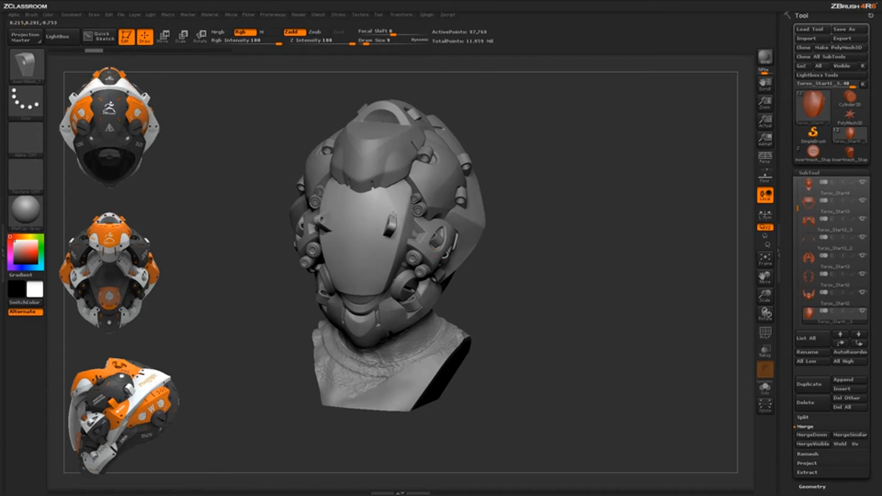
left_click_drag(435, 252, 452, 400)
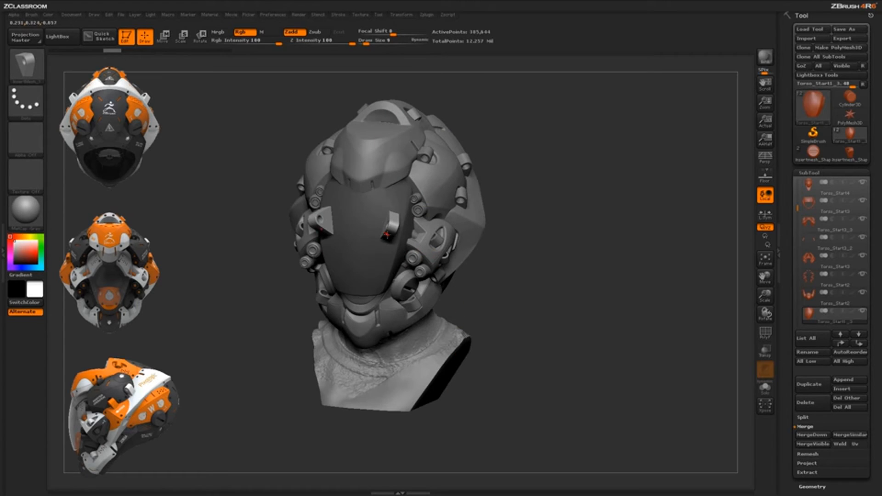
Step: Choose the slotted disc in the brush, insert a mirrored pair below the brackets, and check how the inserts sit from the side
key("m")
left_click(266, 264)
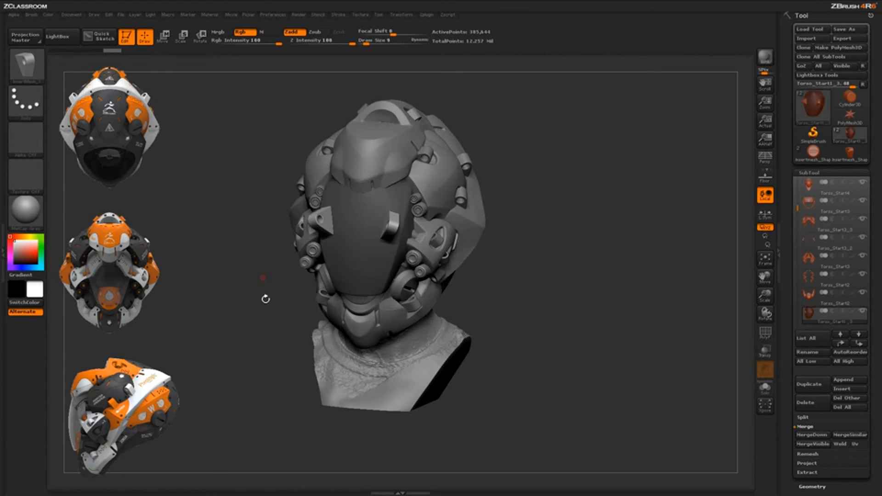
left_click_drag(373, 258, 383, 276)
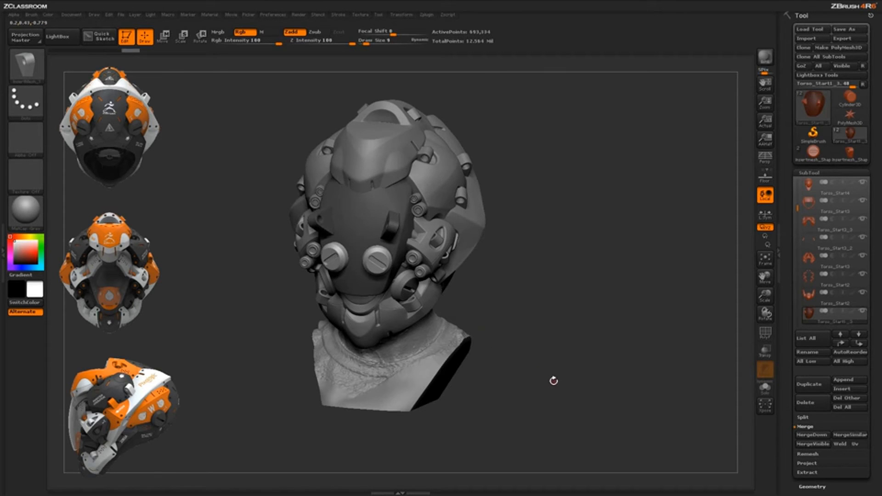
mouse_move(525, 306)
left_mouse_down()
mouse_move(556, 311)
mouse_move(522, 314)
mouse_move(413, 250)
left_mouse_up()
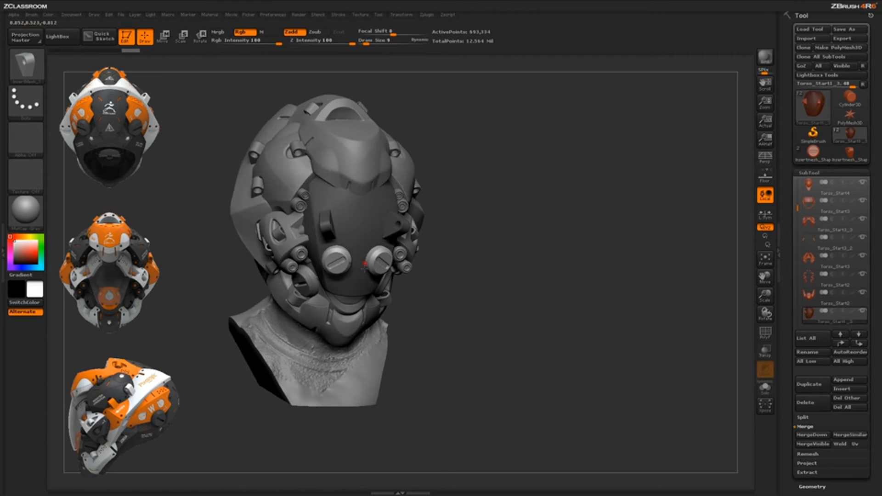
left_click_drag(478, 255, 574, 260)
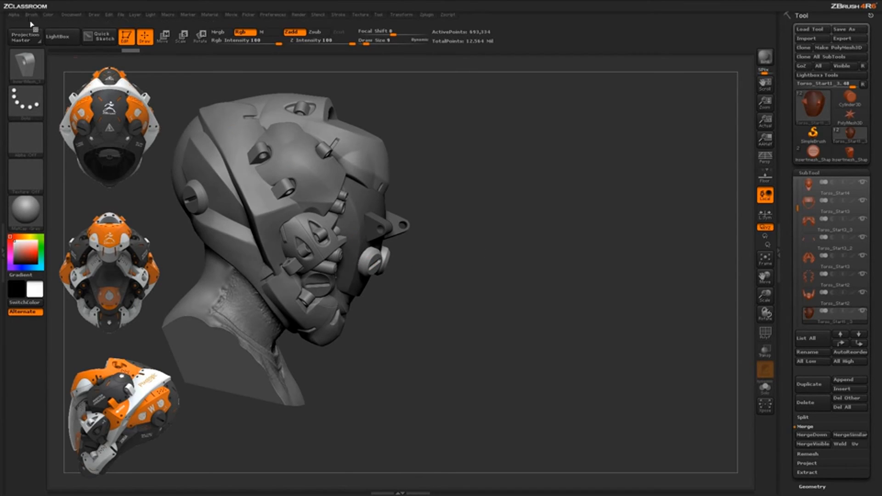
Step: Adjust the Imbed depth of the multi-mesh insert brush
left_click(31, 14)
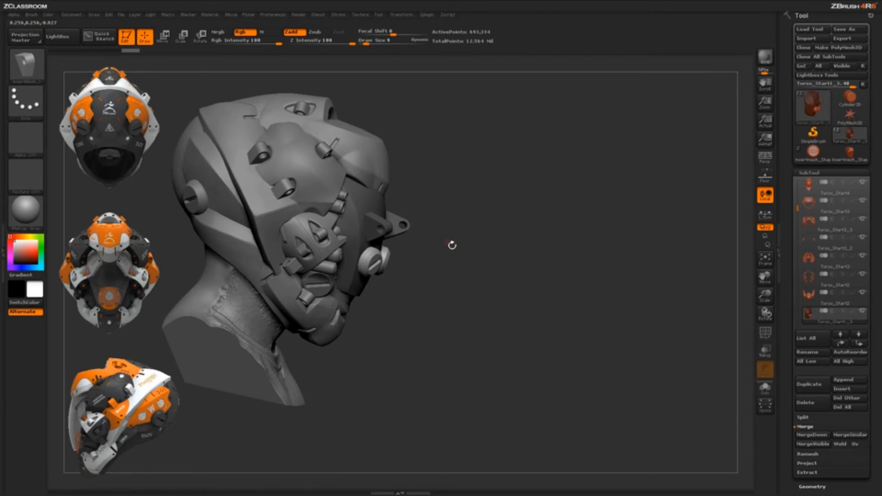
key("m")
left_click(345, 270)
left_click(31, 15)
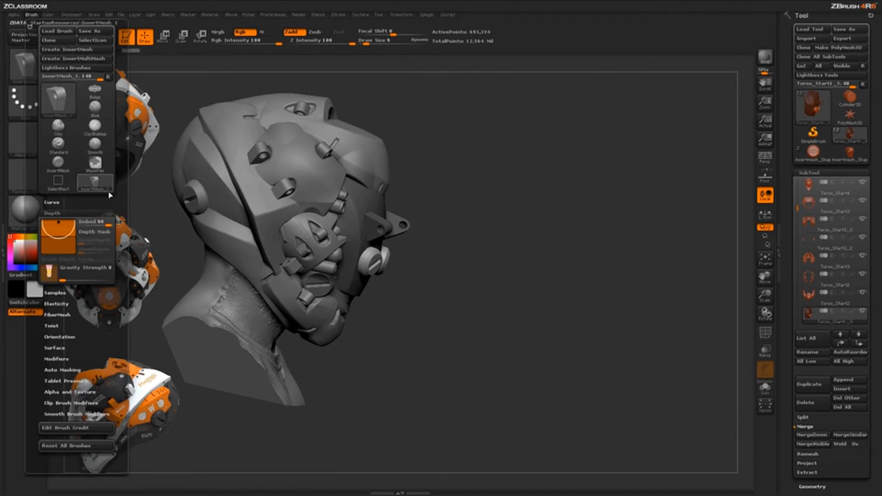
left_click_drag(101, 223, 105, 224)
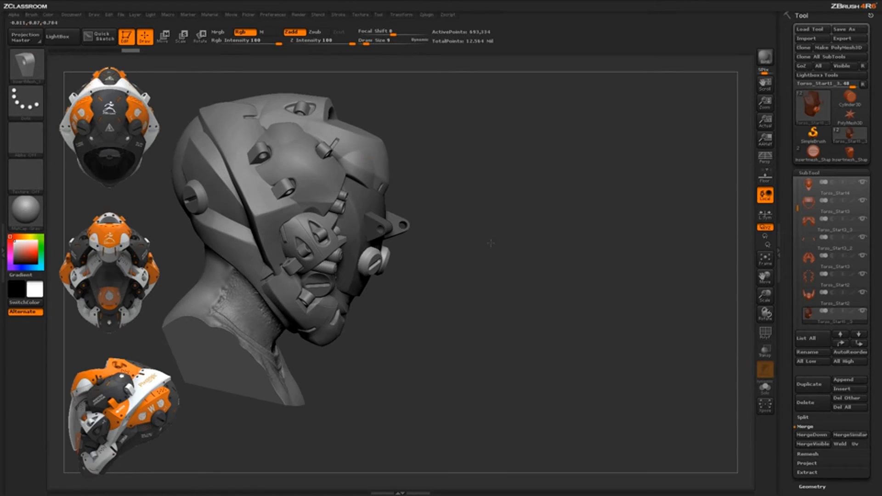
Step: Insert another mirrored bracket pair closer to the centre line in the upper part of the faceplate
mouse_move(508, 241)
left_mouse_down()
mouse_move(474, 243)
mouse_move(488, 235)
mouse_move(465, 226)
left_mouse_up()
key("m")
left_click(301, 285)
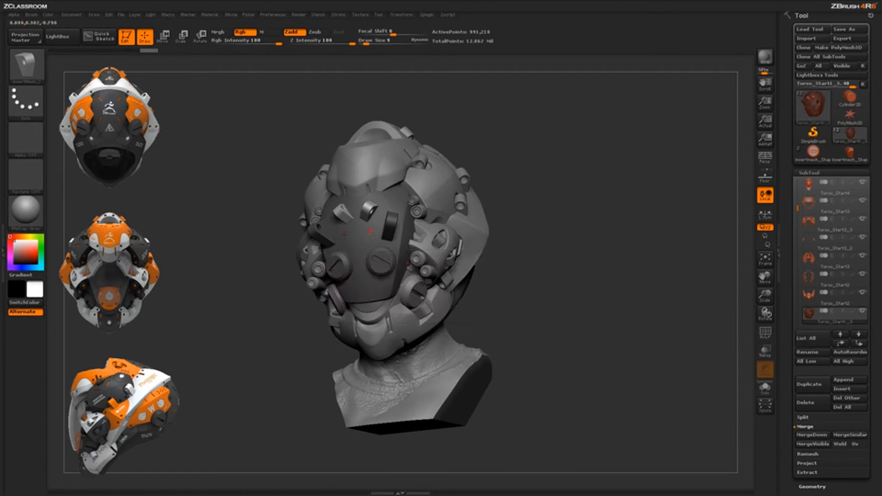
Step: Insert two mirrored pairs of small slotted discs on the faceplate, one below the inner brackets and one at its upper corners
left_click_drag(369, 231, 373, 236)
left_click_drag(389, 200, 393, 205)
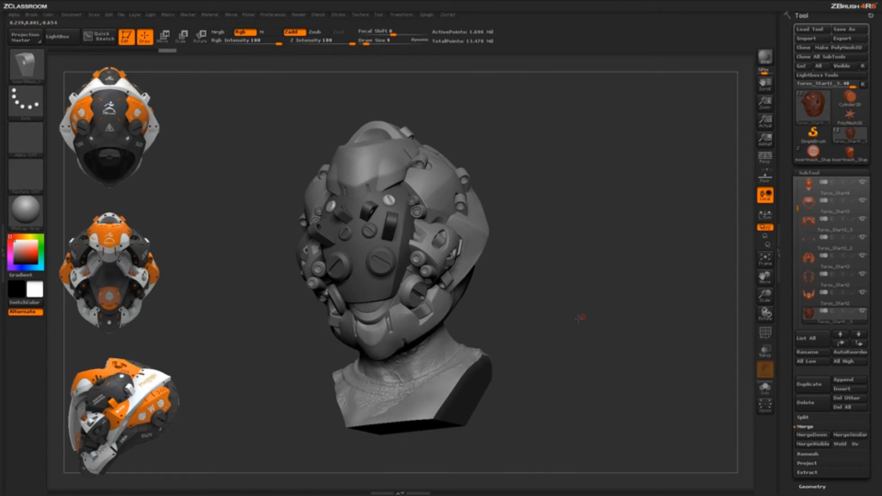
left_click_drag(580, 317, 561, 293)
left_click_drag(518, 234, 538, 233)
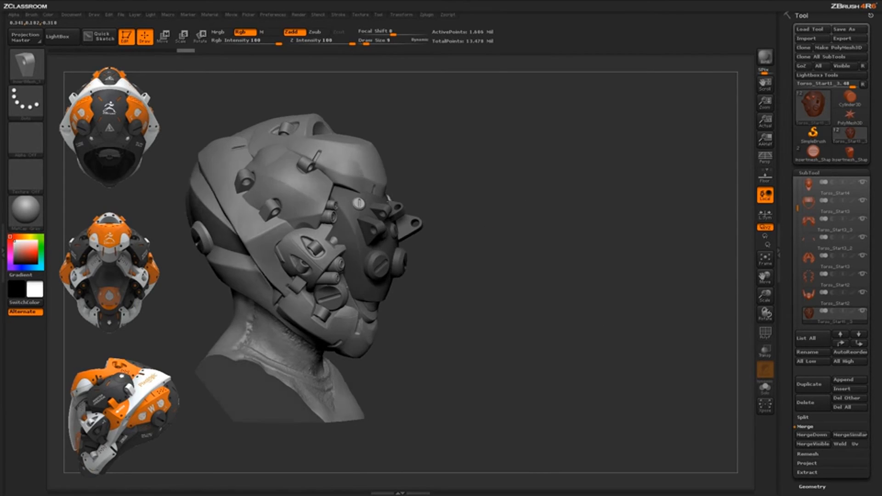
left_click_drag(545, 297, 505, 296)
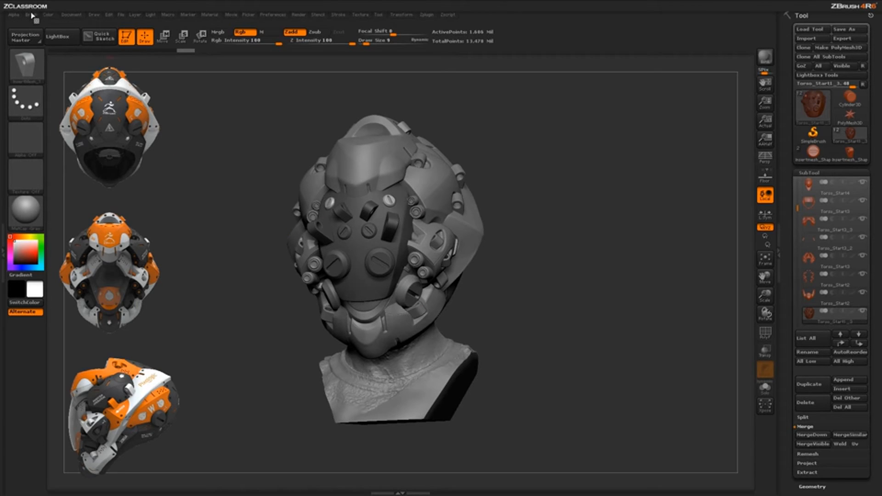
left_click(31, 14)
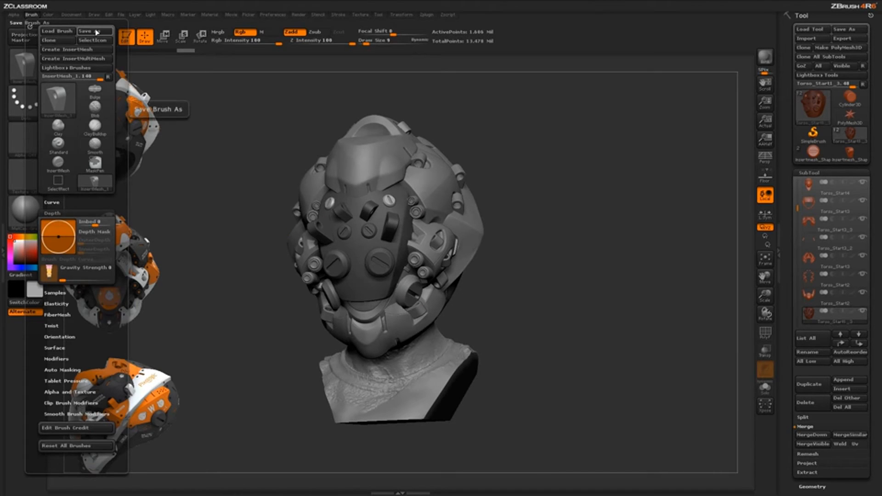
left_click_drag(544, 290, 527, 294)
left_click_drag(581, 260, 629, 272)
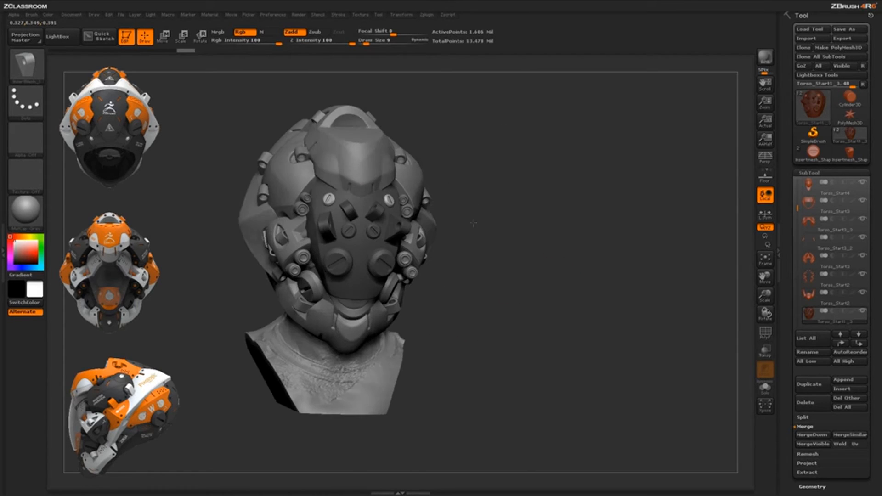
left_click_drag(473, 223, 435, 307)
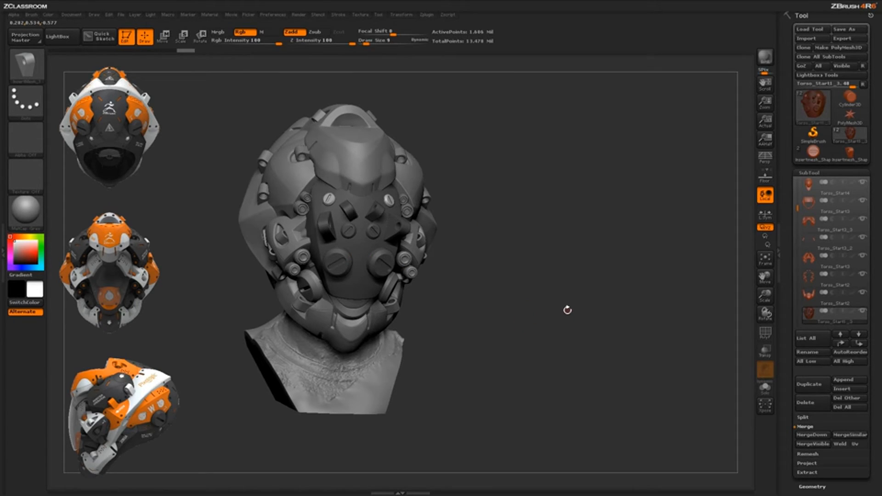
left_click_drag(546, 322, 501, 156)
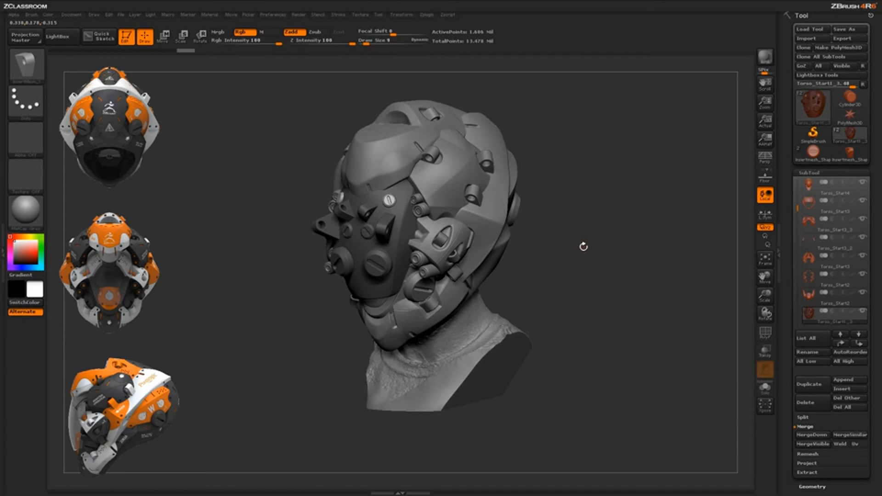
Step: Make the light side shell subtool Torso_Start3 active and turn on Curve Mode for the insert brush
mouse_move(583, 246)
left_mouse_down()
mouse_move(580, 272)
mouse_move(577, 258)
mouse_move(601, 263)
mouse_move(594, 278)
left_mouse_up()
left_click(488, 193, "alt")
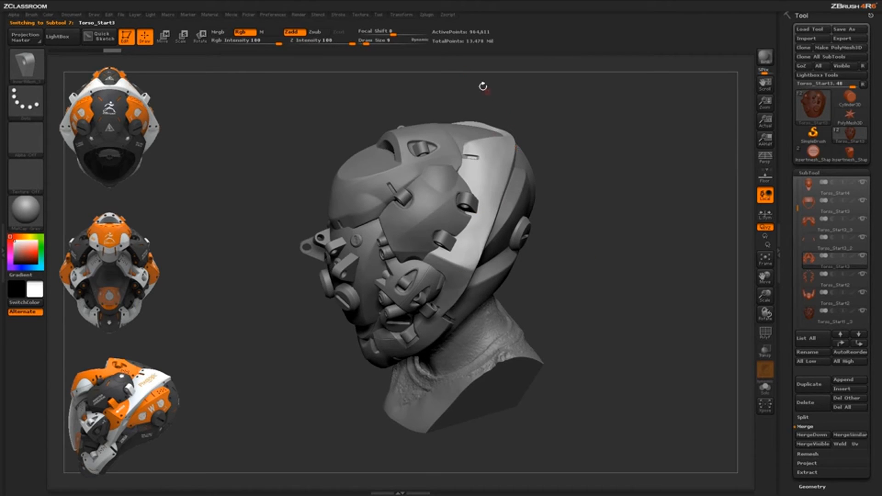
left_click(343, 15)
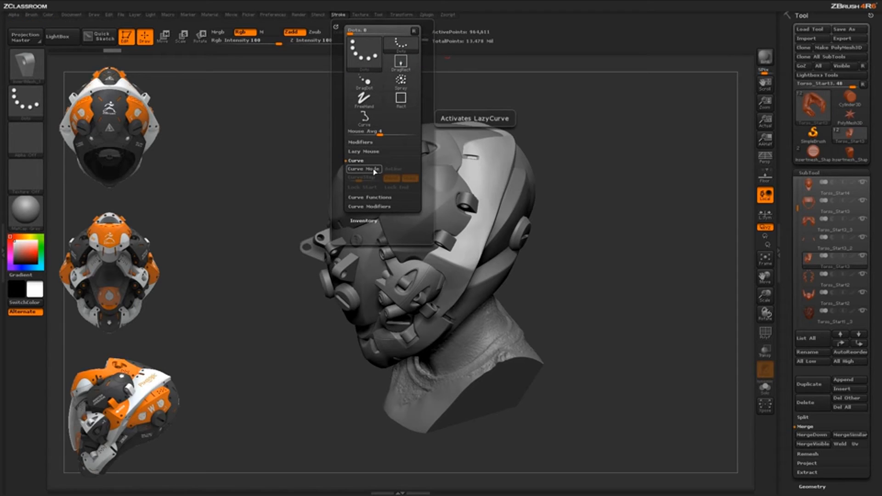
left_click(364, 169)
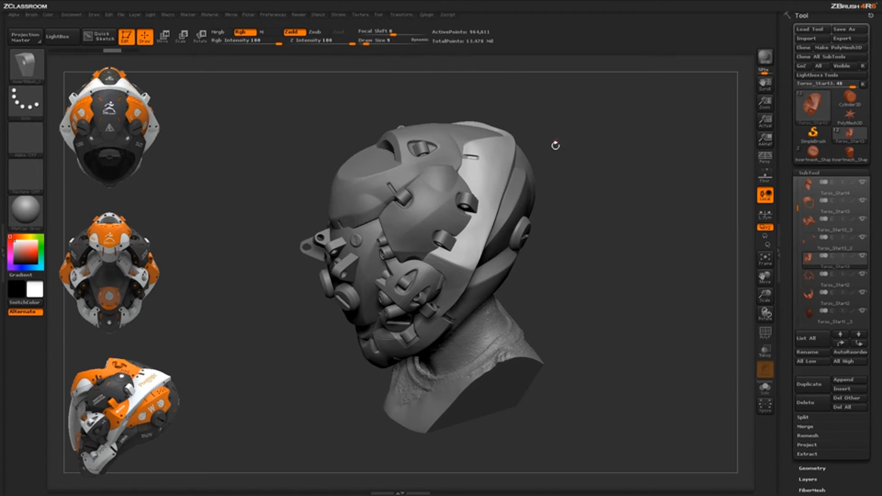
Step: Raise the Draw Size to 97 and lay a curve of slotted discs along the rear edge of the side shell
key("space")
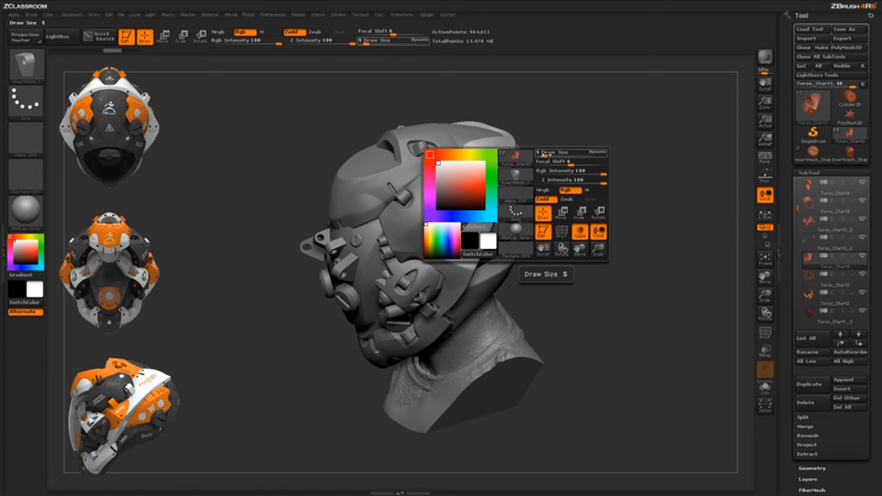
left_click_drag(545, 153, 556, 155)
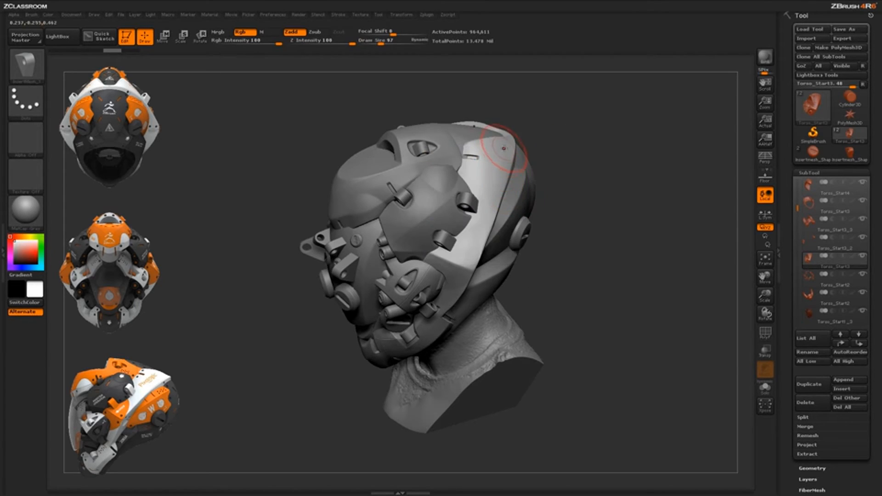
left_click_drag(506, 145, 468, 253)
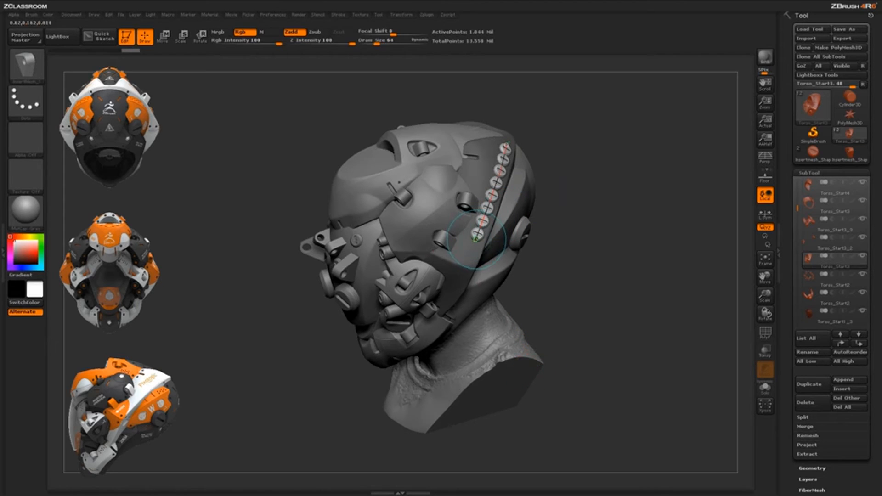
left_click_drag(474, 240, 473, 251)
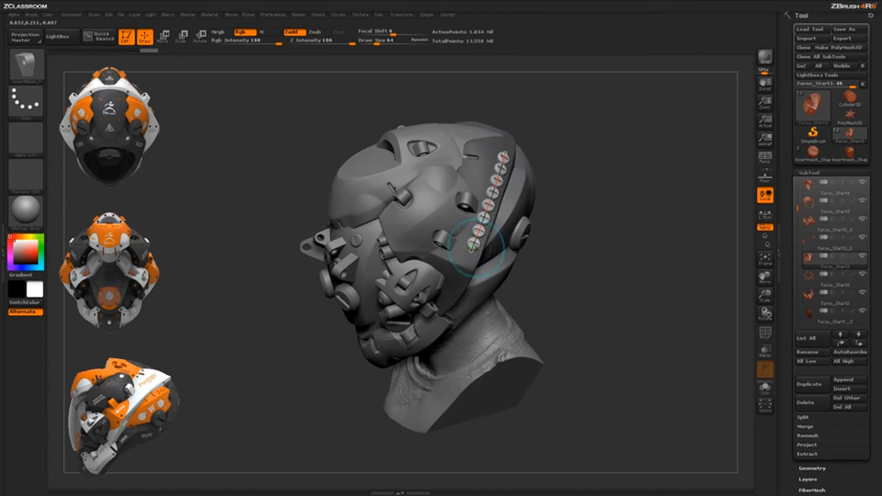
left_click(518, 136)
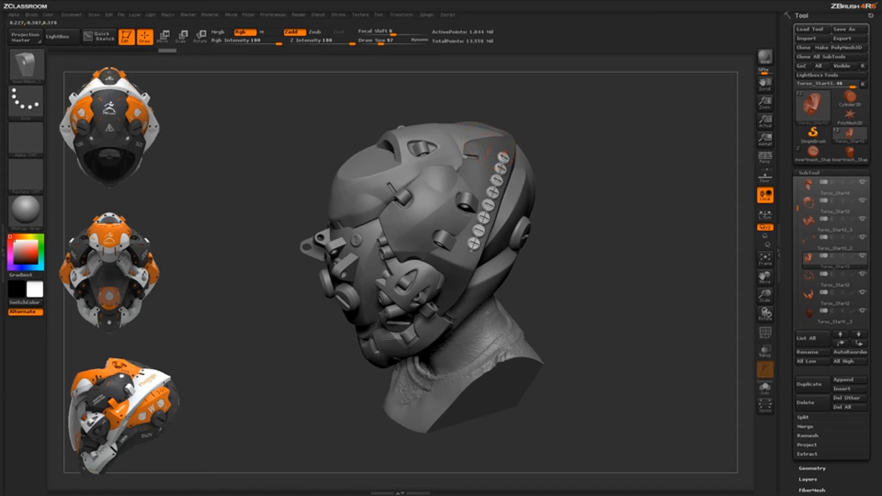
Step: Draw a second, shorter curve of slotted discs beside the upper part of the existing row
mouse_move(492, 144)
left_mouse_down()
mouse_move(496, 161)
mouse_move(487, 163)
mouse_move(480, 188)
left_mouse_up()
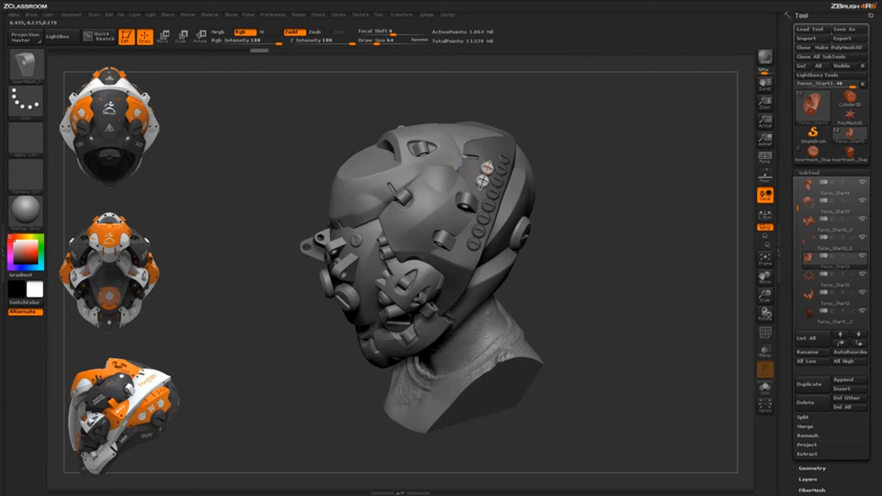
left_click(602, 192)
left_click_drag(565, 315, 573, 283)
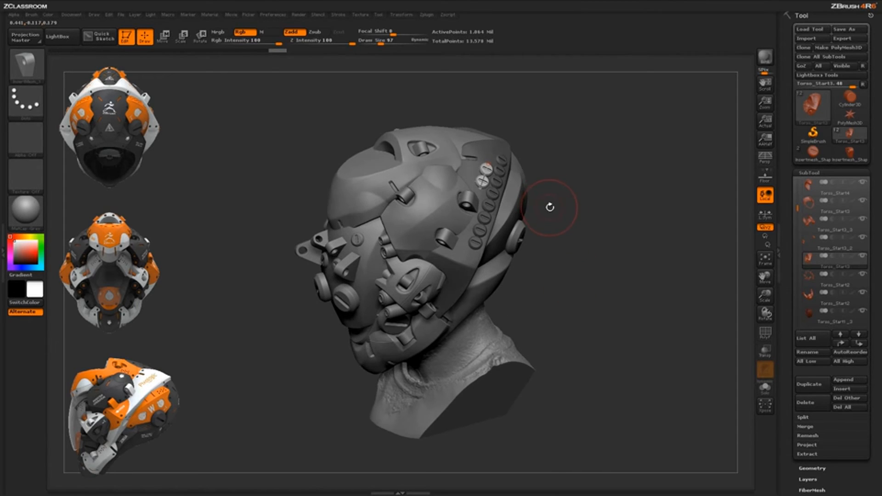
left_click(339, 14)
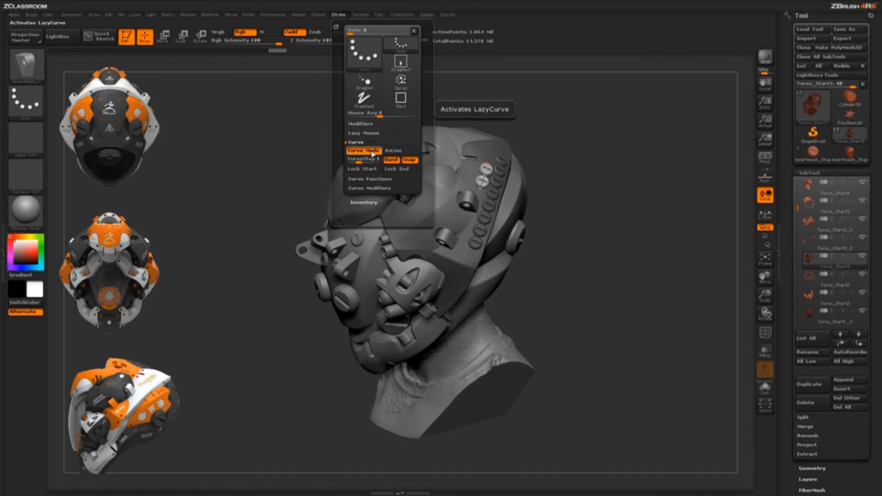
left_click(32, 15)
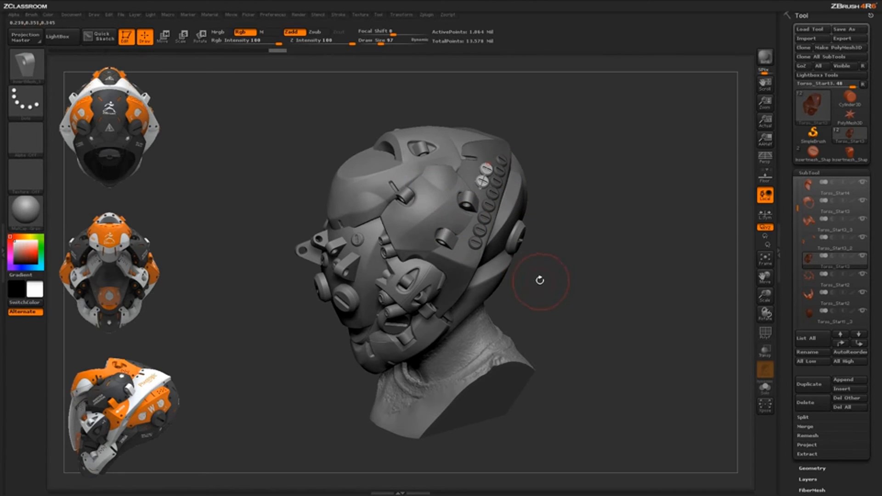
left_click(338, 14)
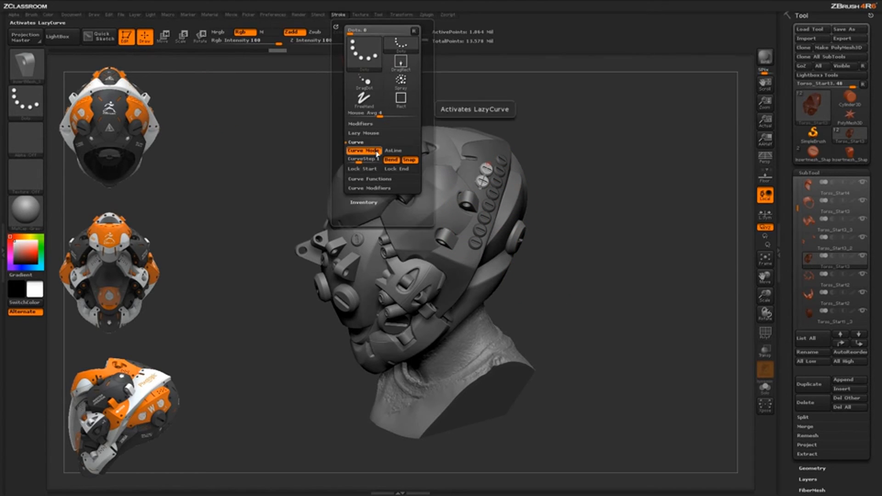
left_click_drag(585, 259, 572, 250)
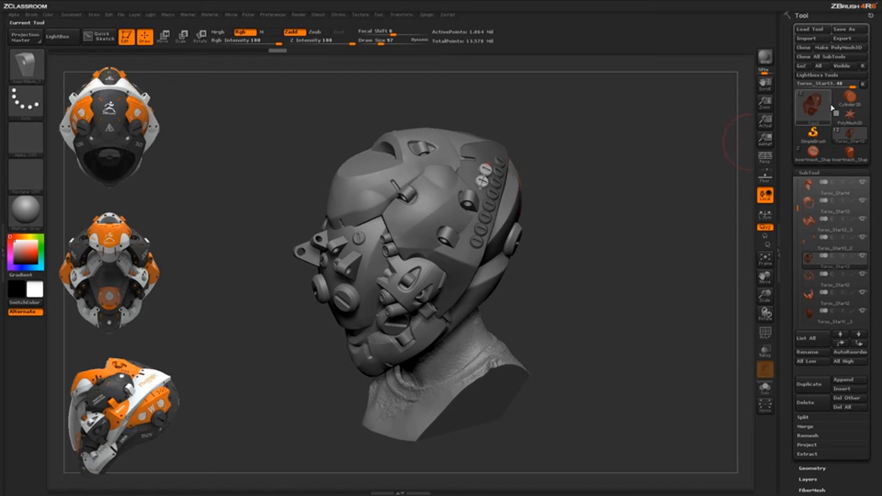
Step: Switch to the Cylinder3D primitive, frame it and align the view straight onto its side
mouse_move(849, 99)
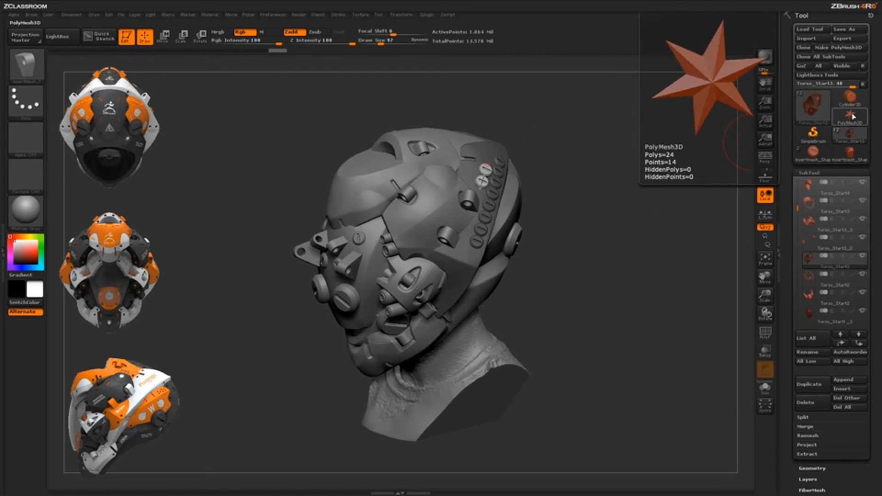
left_click(848, 134)
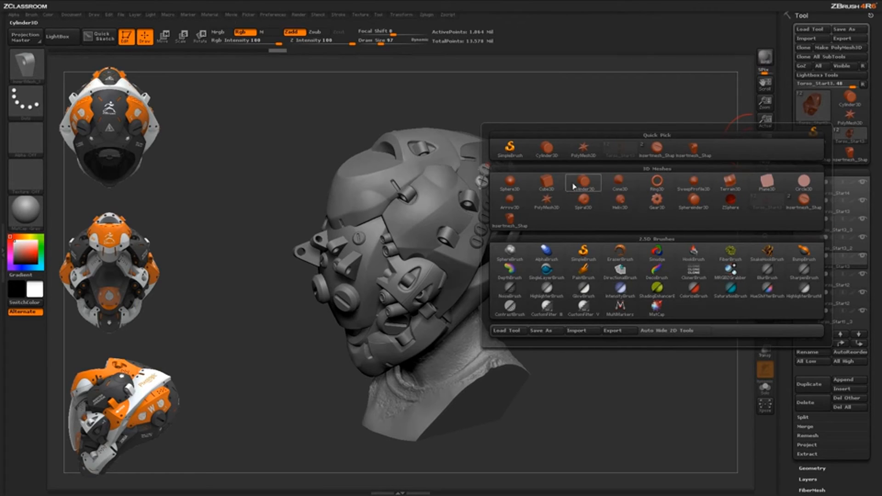
left_click(587, 185)
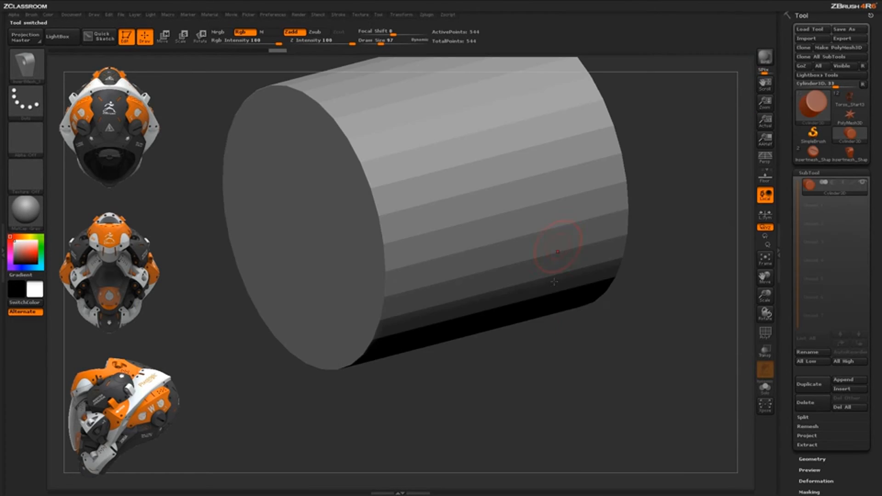
key("f")
left_click_drag(672, 265, 657, 292, "shift")
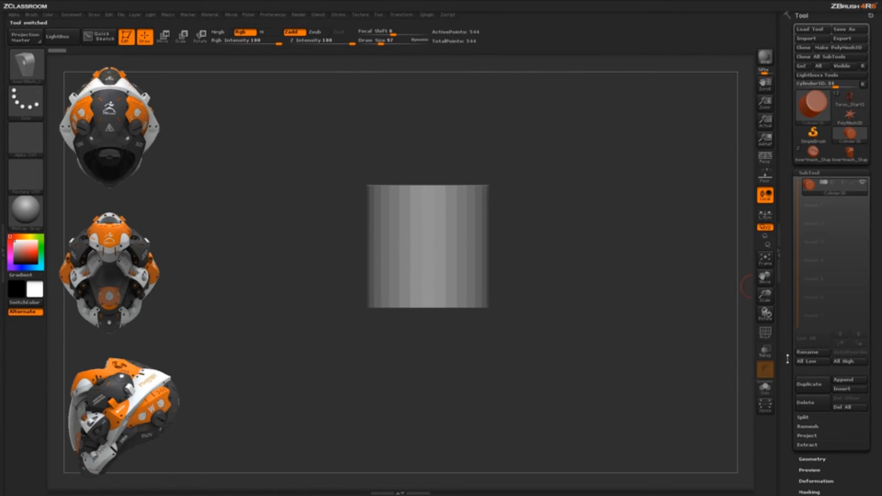
Step: Set the cylinder's HDivide to 256 and VDivide to 128 in its Initialize settings
scroll(787, 363, "down", 5)
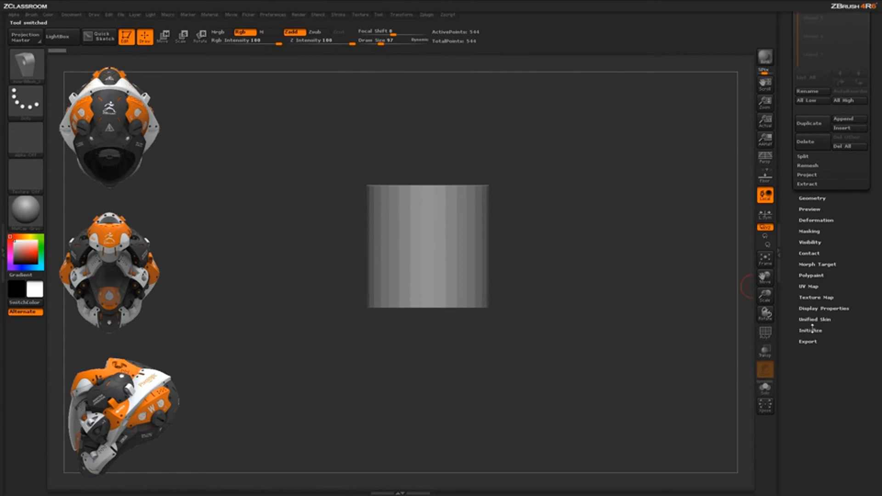
left_click(811, 330)
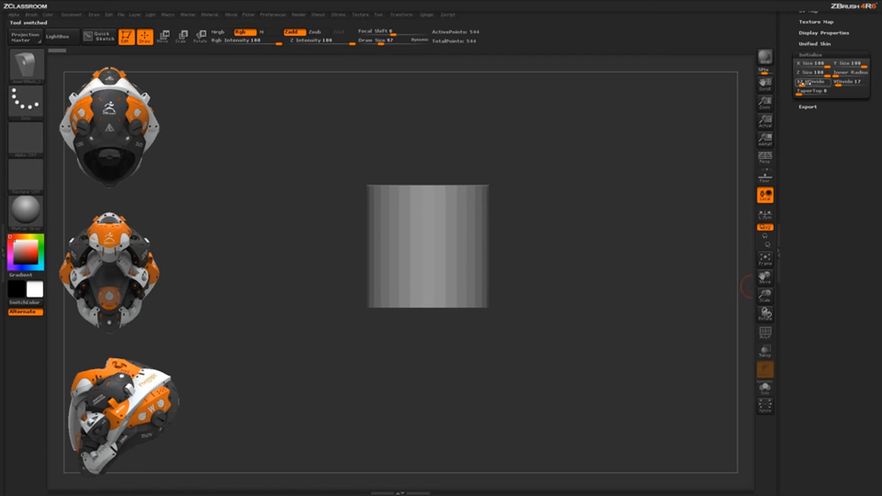
left_click_drag(809, 82, 868, 102)
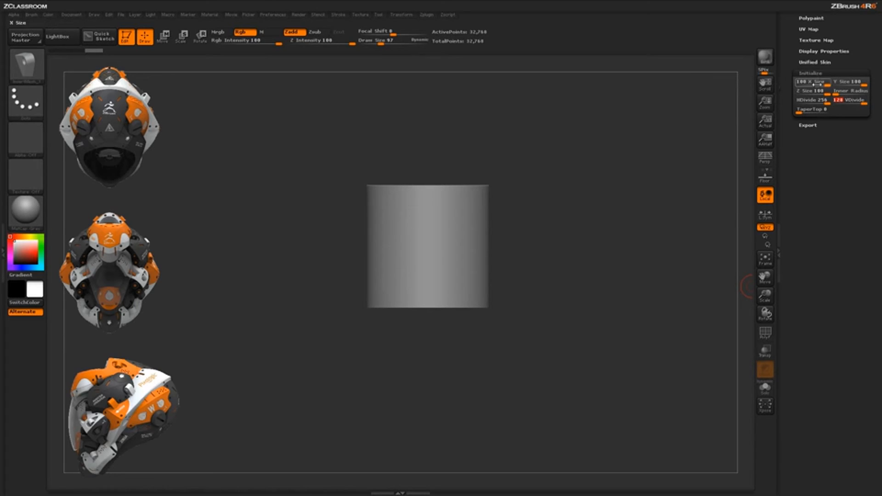
Step: Set the cylinder's X Size and Y Size to 50 for a slimmer round shape
left_click(822, 83)
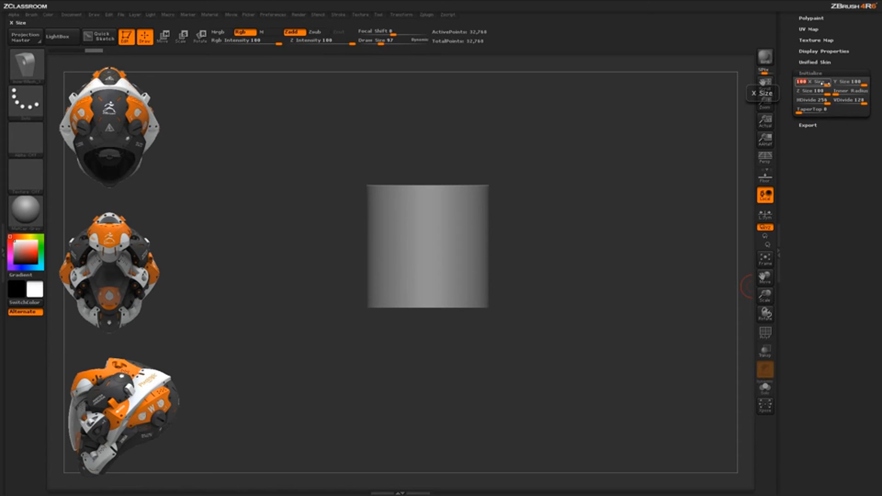
type("50")
key("Return")
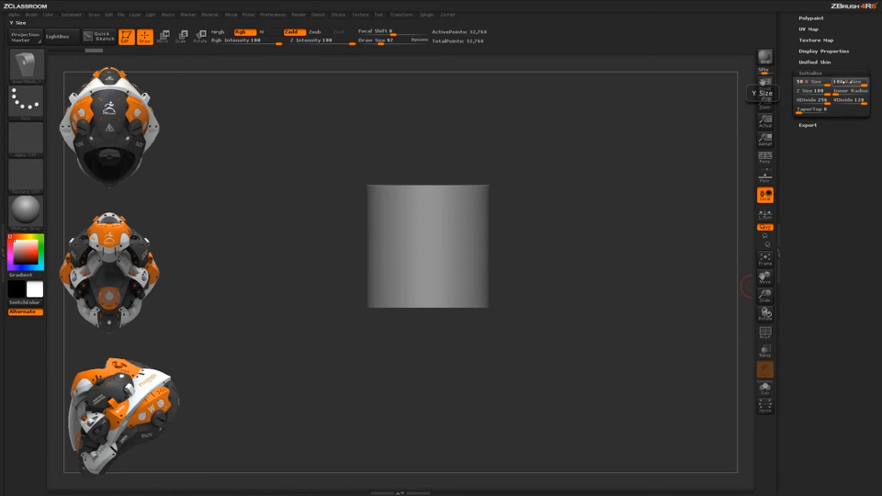
type("50")
key("Return")
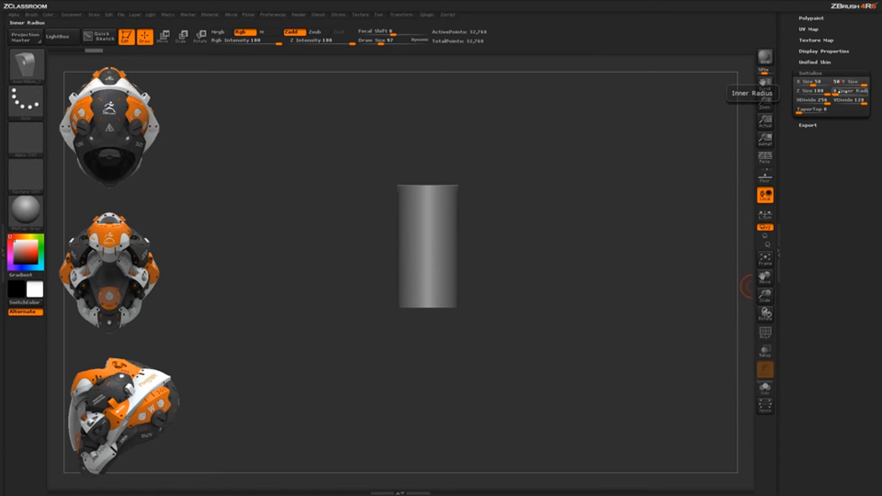
left_click_drag(644, 215, 576, 239)
left_click(856, 85)
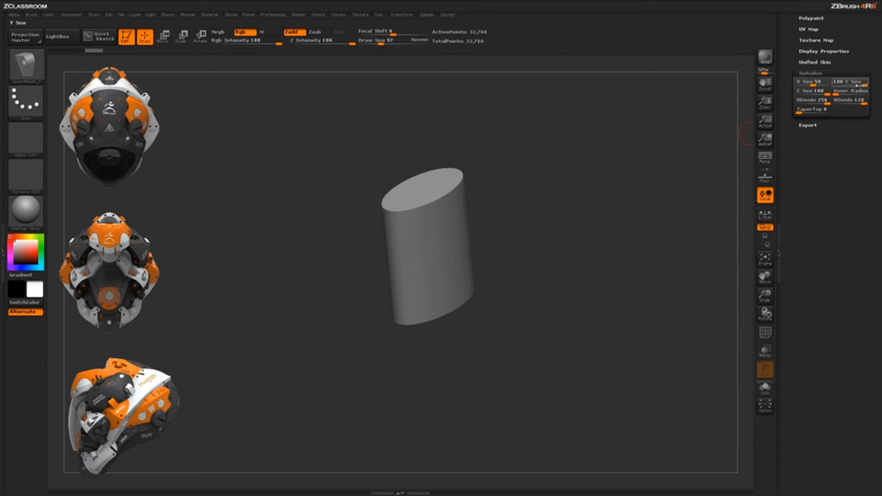
type("50")
key("Return")
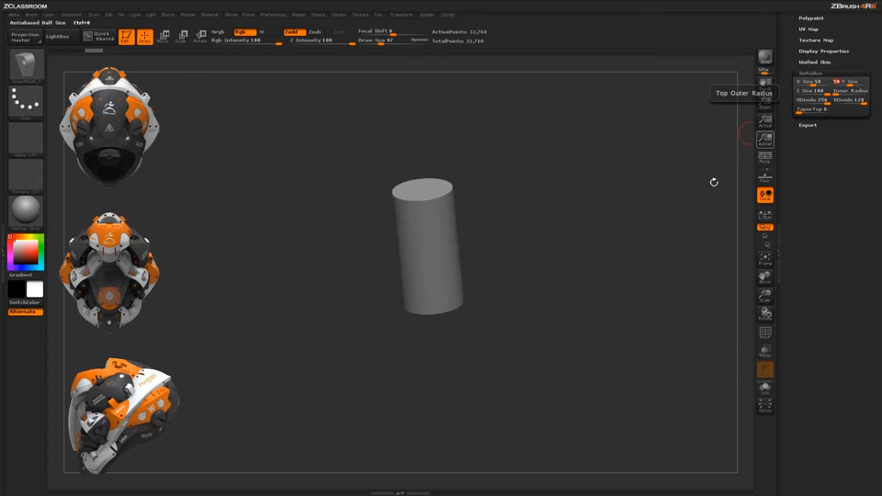
left_click_drag(715, 183, 645, 273)
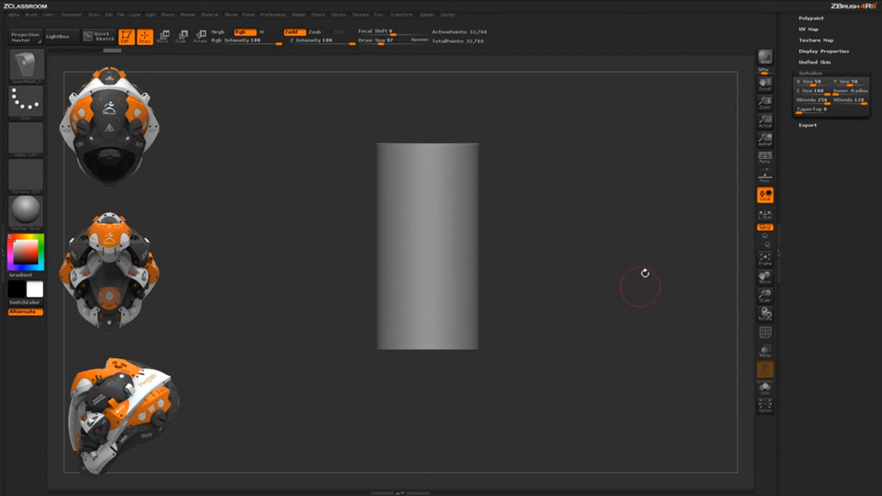
left_click_drag(801, 187, 795, 279)
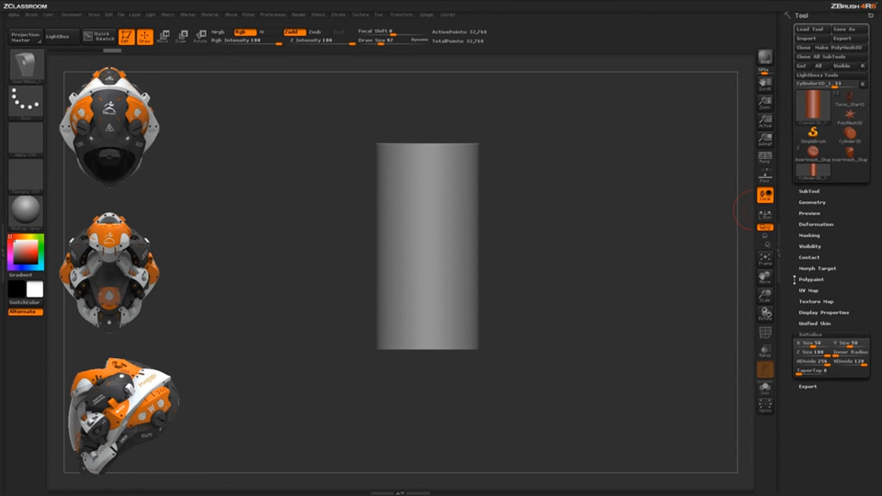
Step: Convert the slim cylinder primitive into a PolyMesh3D and check its polyframe
left_click(841, 47)
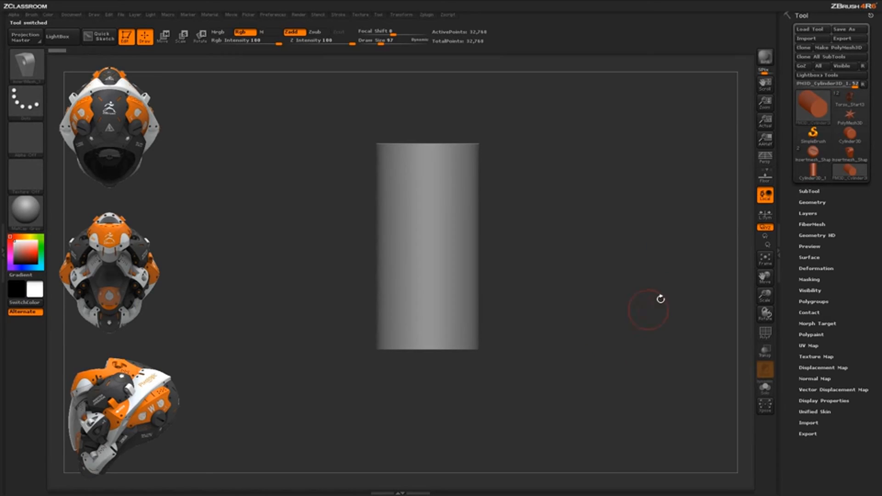
left_click(765, 332)
left_click(765, 332)
mouse_move(612, 316)
left_mouse_down()
mouse_move(588, 289)
mouse_move(586, 309)
mouse_move(600, 315)
mouse_move(596, 309)
left_mouse_up()
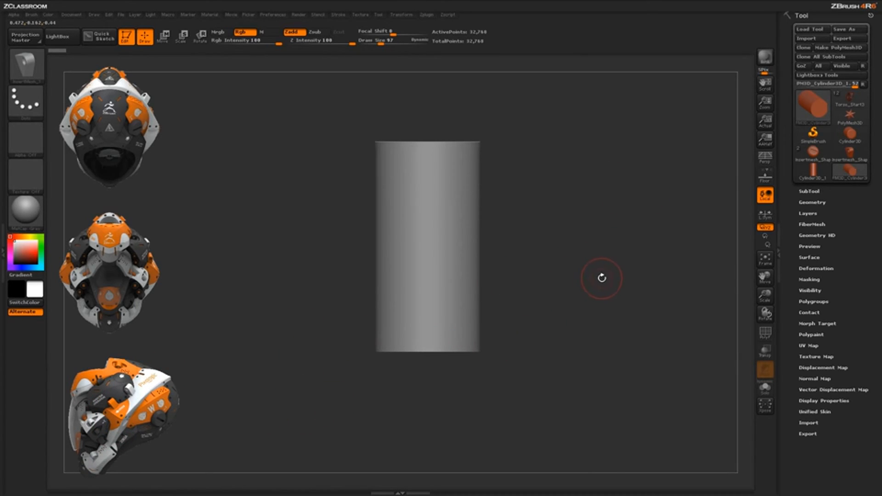
left_click_drag(556, 167, 538, 211)
Step: Activate radial symmetry around the cylinder's Z axis, with X symmetry turned off
left_click(401, 15)
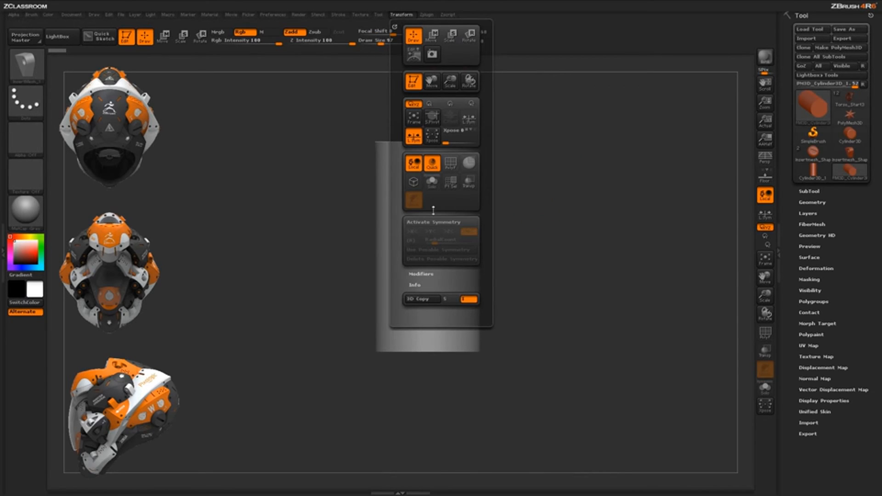
left_click(441, 223)
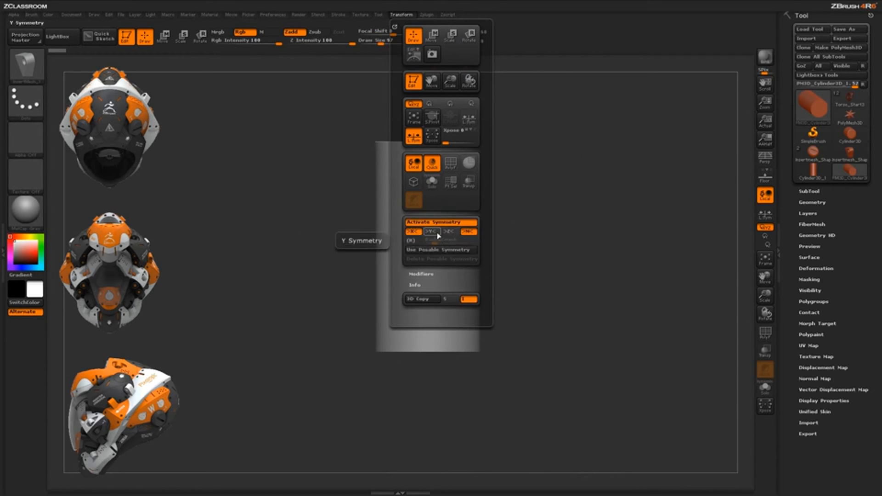
left_click(416, 240)
left_click(449, 231)
left_click(413, 231)
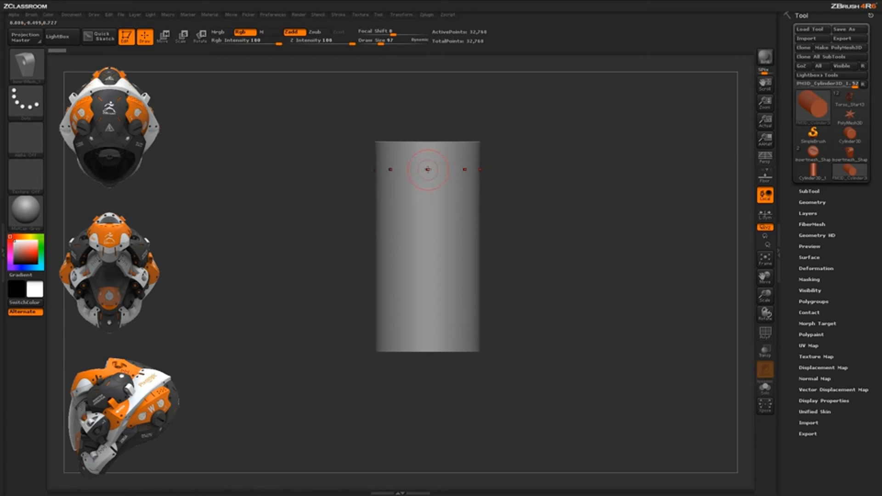
Step: Set up the Standard brush with the DragRect stroke and a round white-dot alpha
key("b")
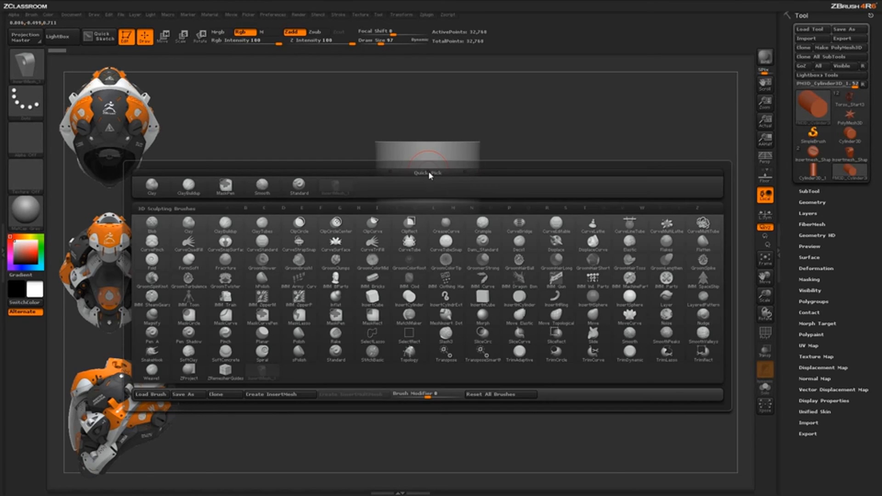
left_click(299, 190)
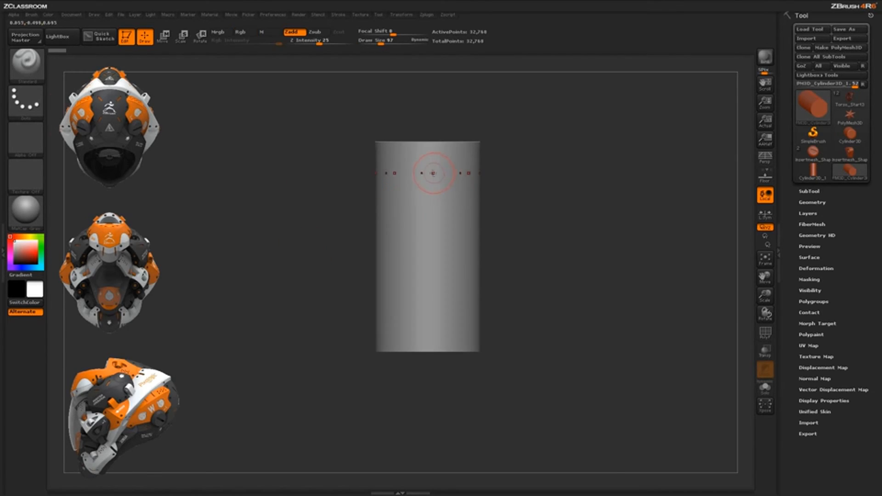
left_click(27, 101)
left_click(115, 116)
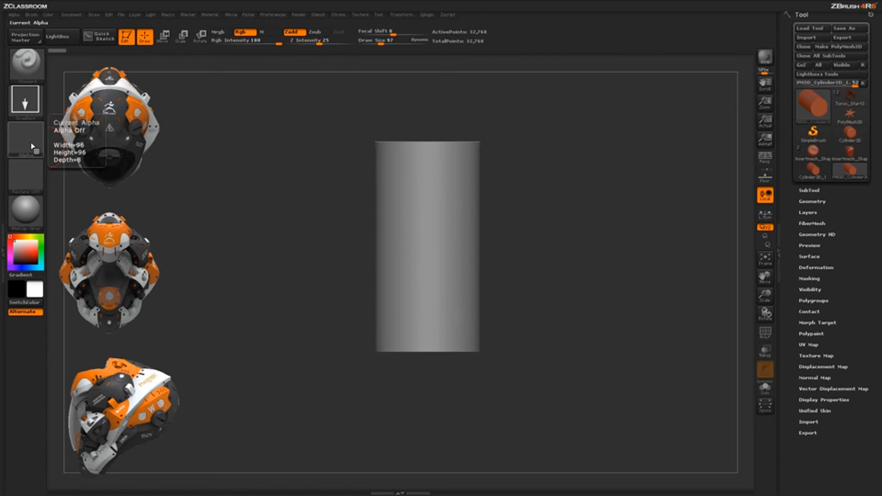
left_click(32, 146)
left_click(156, 218)
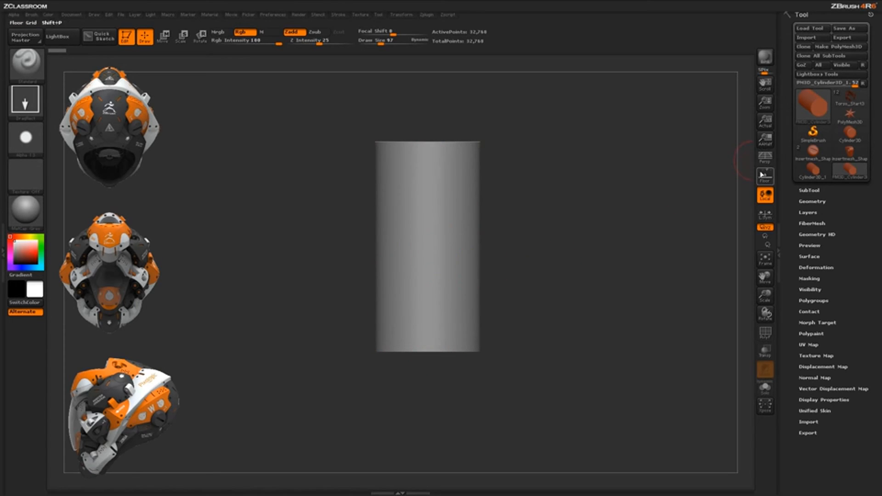
Step: With Z Intensity 35, stamp three staggered rings of recessed dimples from the cylinder's middle upwards, using the floor grid to centre the first
left_click(764, 177)
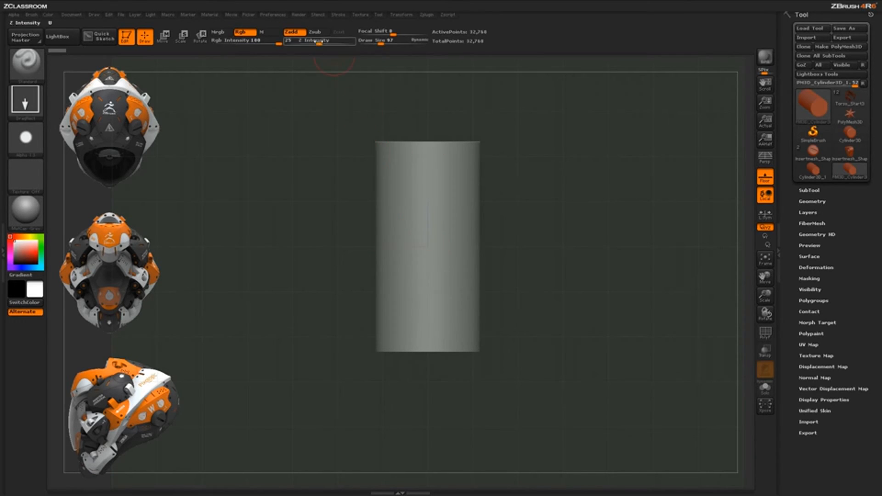
left_click(327, 41)
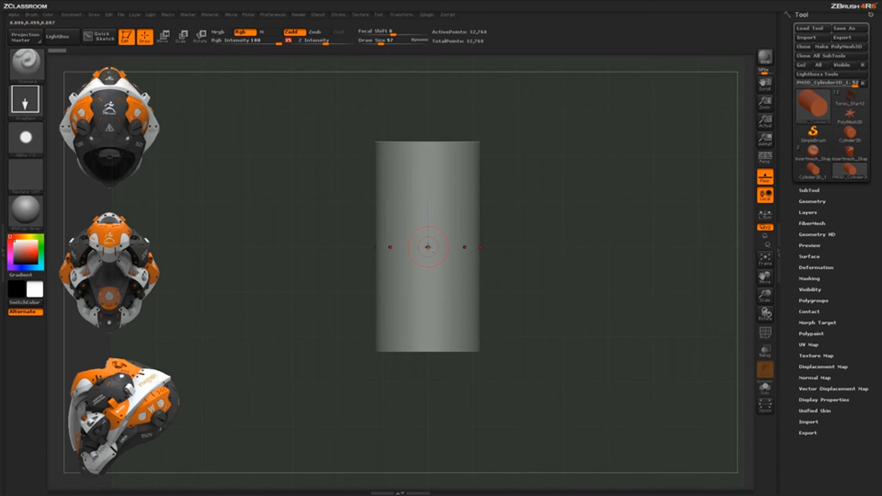
left_click_drag(427, 247, 450, 204)
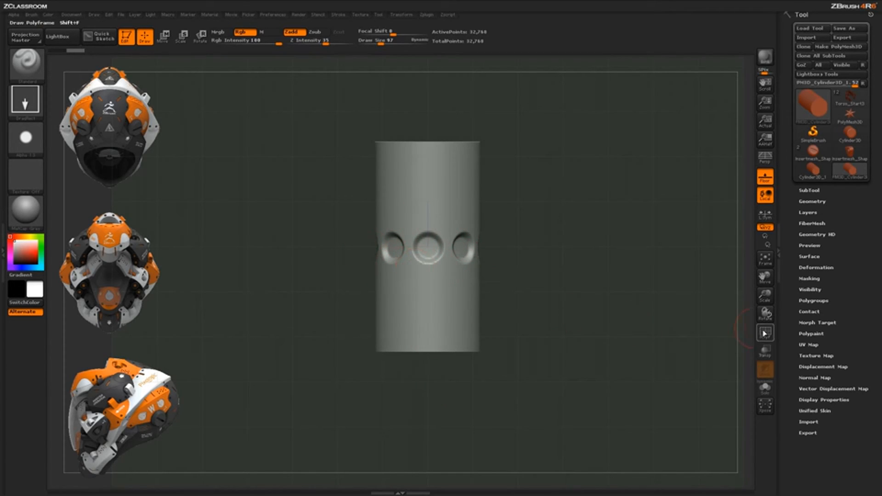
left_click(765, 177)
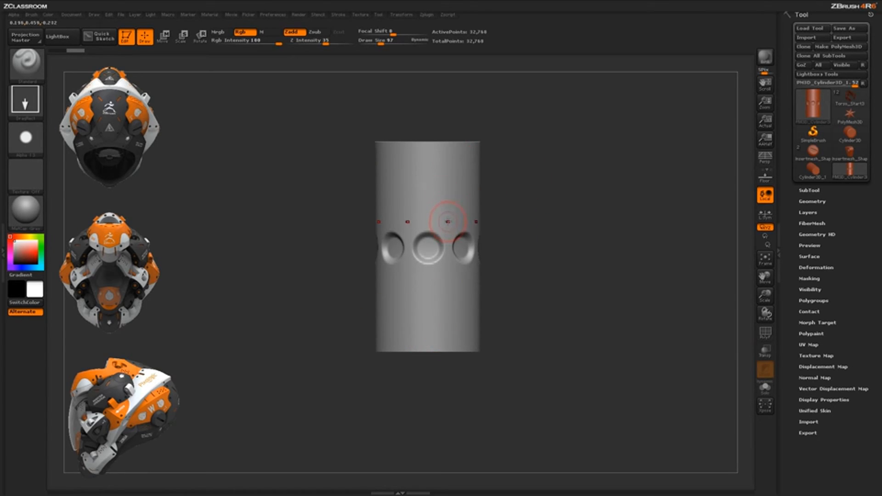
left_click_drag(449, 217, 458, 232, "alt")
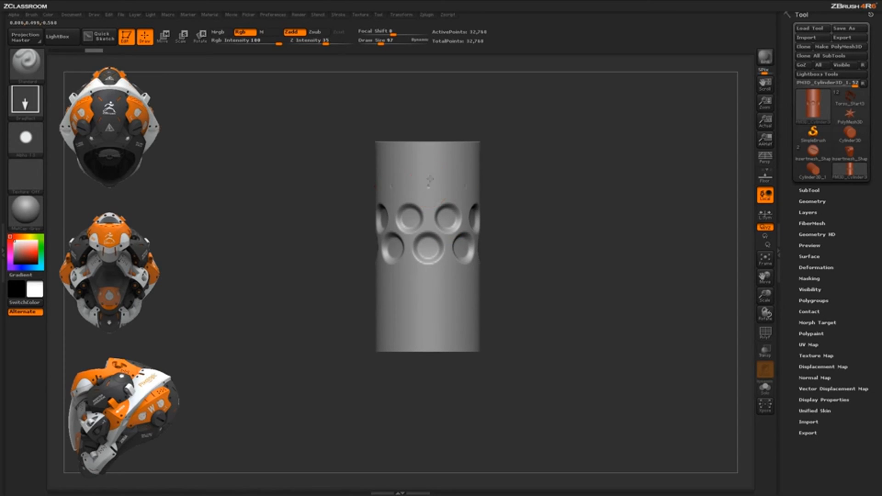
left_click_drag(429, 181, 442, 199, "alt")
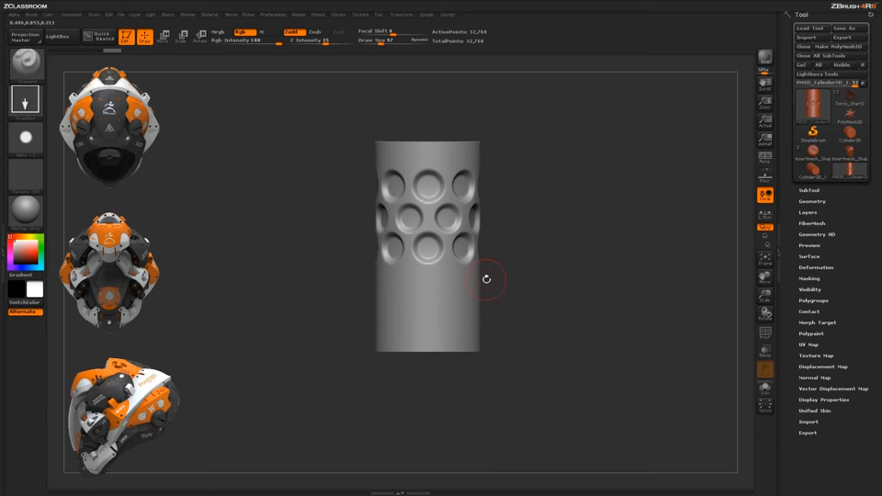
Step: Slice the cylinder horizontally through the second ring of dimples with the SliceCurve brush
key("b")
key("s")
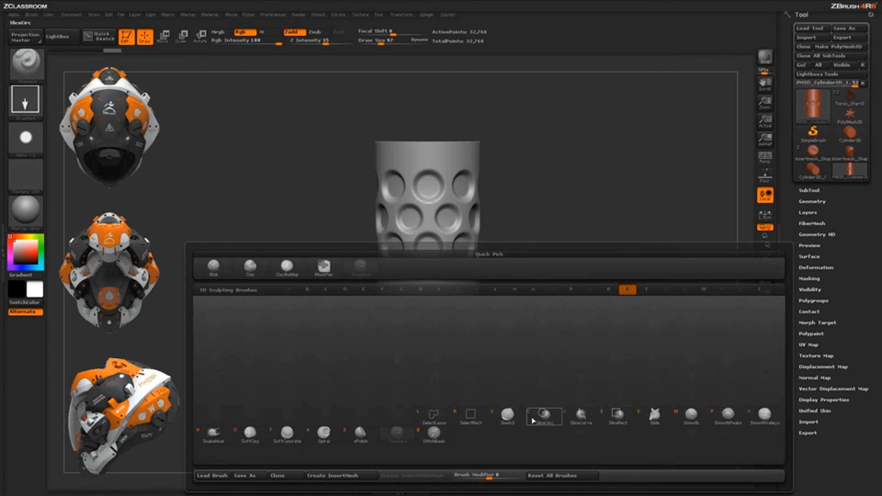
left_click(589, 419)
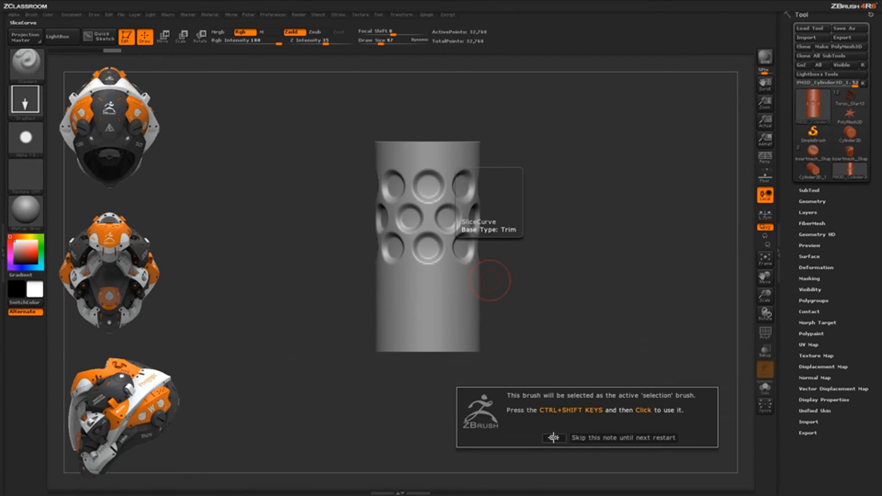
left_click(553, 438)
key("ctrl+shift")
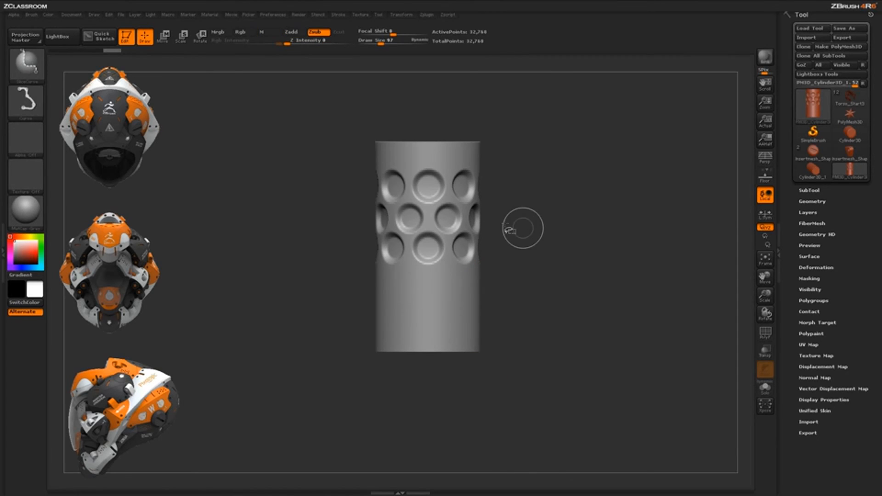
mouse_move(296, 222)
left_mouse_down("ctrl+shift")
mouse_move(491, 204)
mouse_move(551, 214)
left_mouse_up("ctrl+shift")
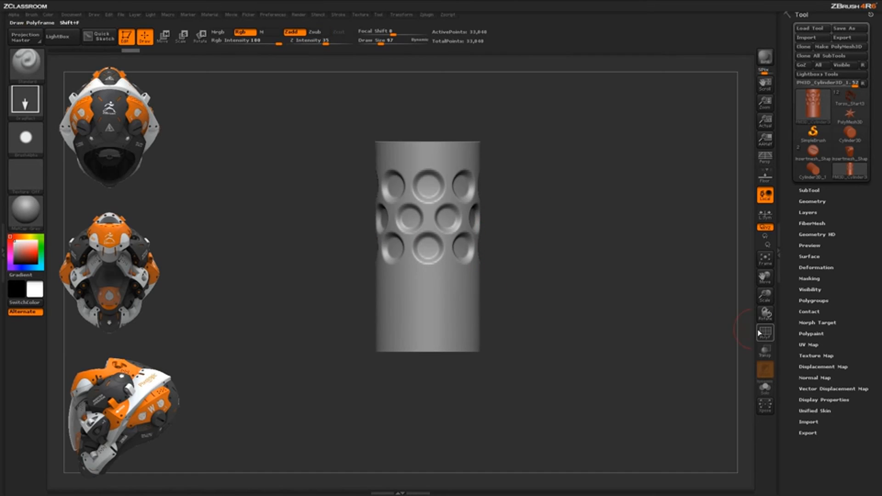
Step: Mirror and Weld the cylinder lengthwise so the upper dimple rings repeat on its lower half, checking the result with and without polyframe
key("shift+f")
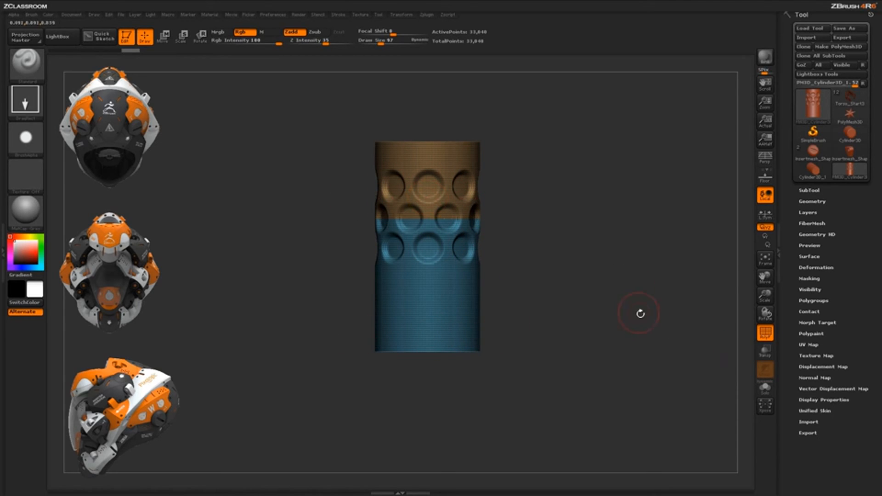
left_click(812, 201)
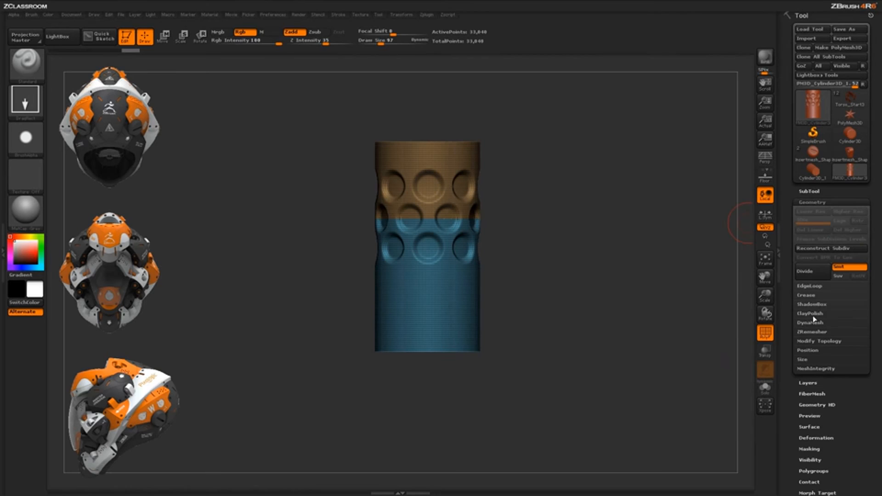
left_click(817, 342)
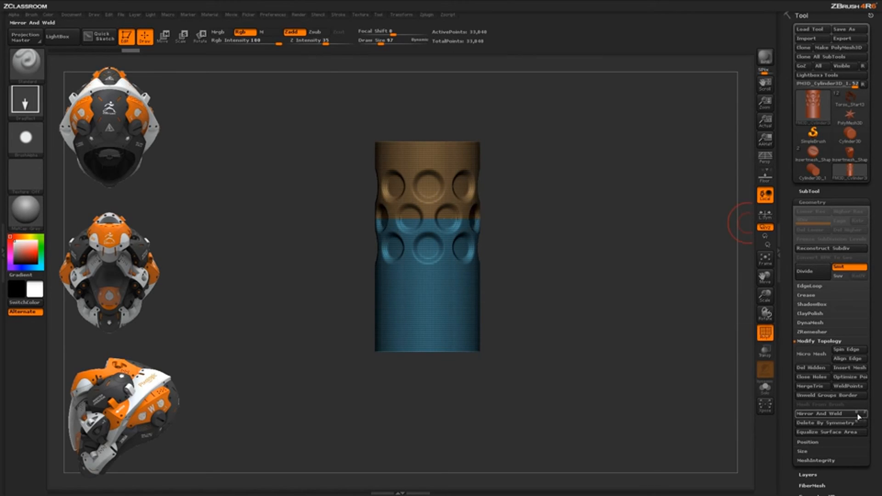
left_click(836, 414)
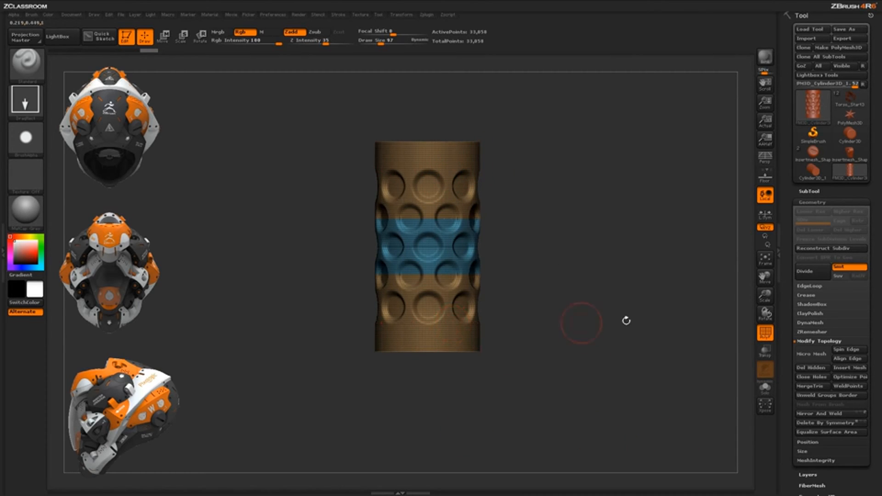
left_click(765, 332)
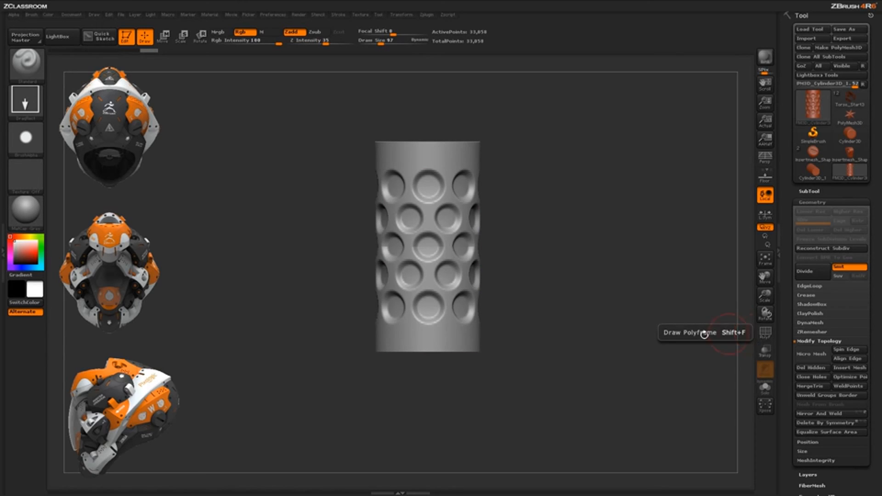
left_click_drag(610, 326, 568, 322)
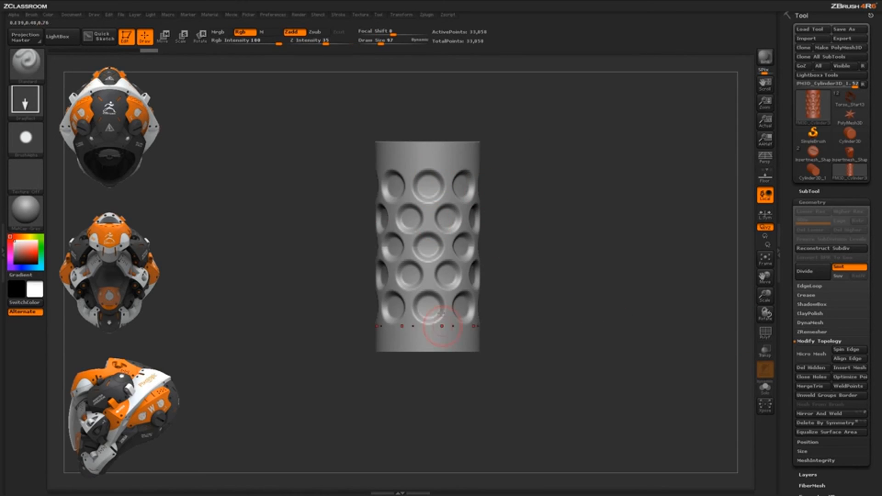
Step: Show the polyframe and hide the middle polygroup, leaving only the two end sections
left_click(765, 333)
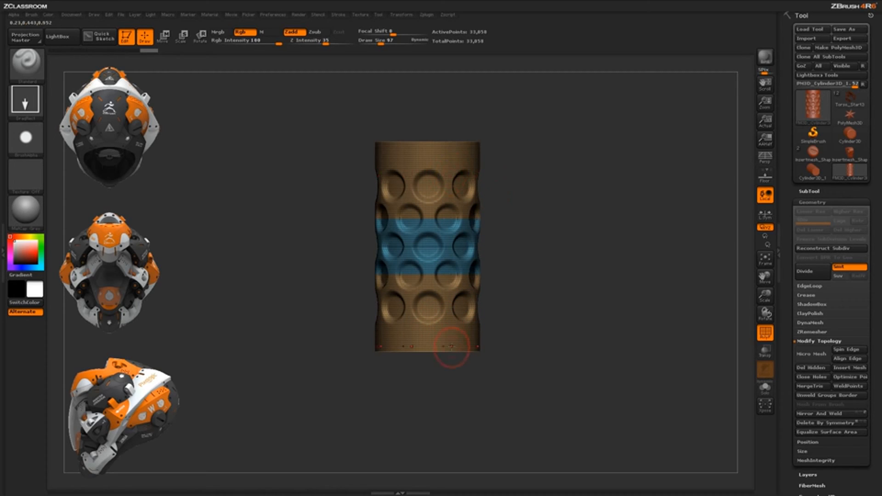
key("ctrl+shift")
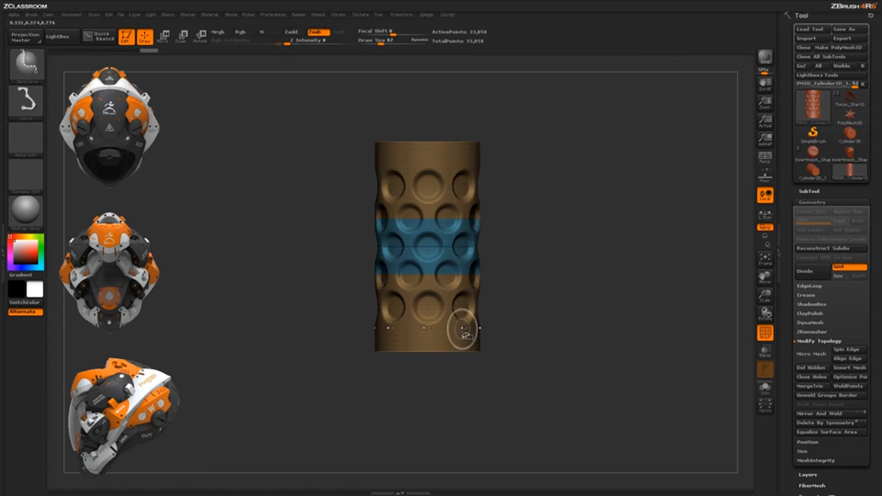
left_click(462, 328, "ctrl+shift")
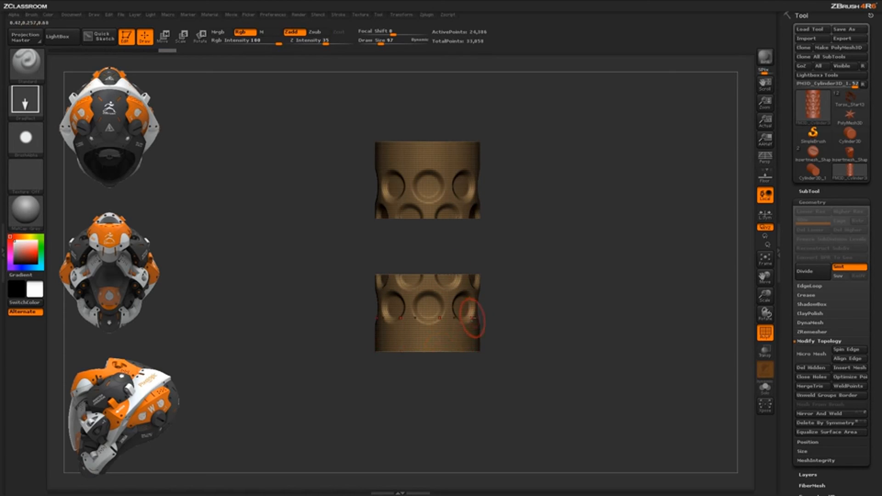
Step: Switch the selection brush to SelectRect and isolate the cylinder's lower end section
key("b")
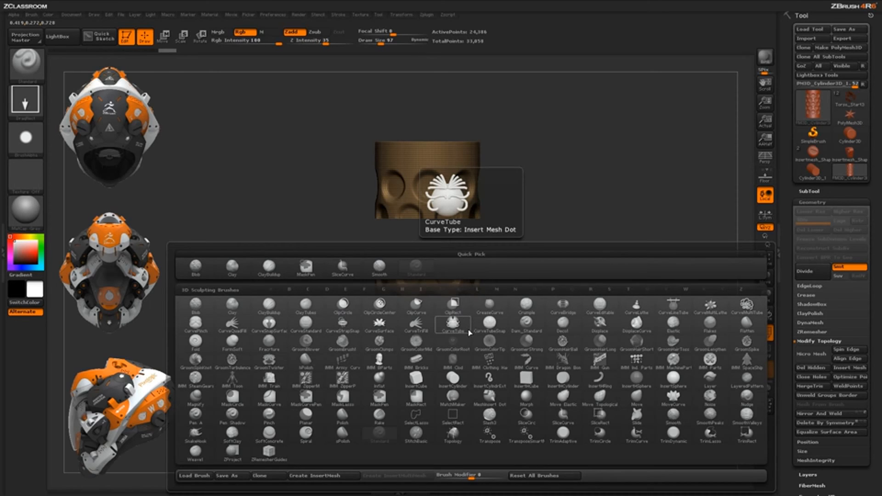
key("s")
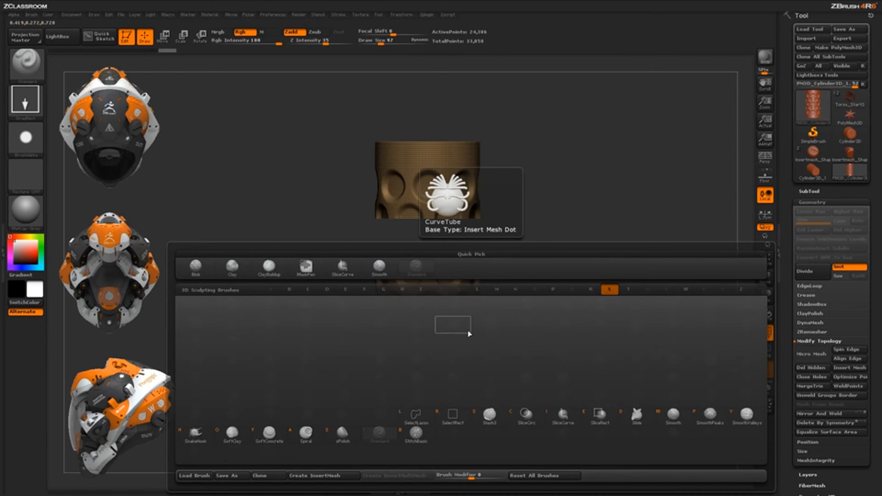
left_click(456, 419)
left_click(423, 437)
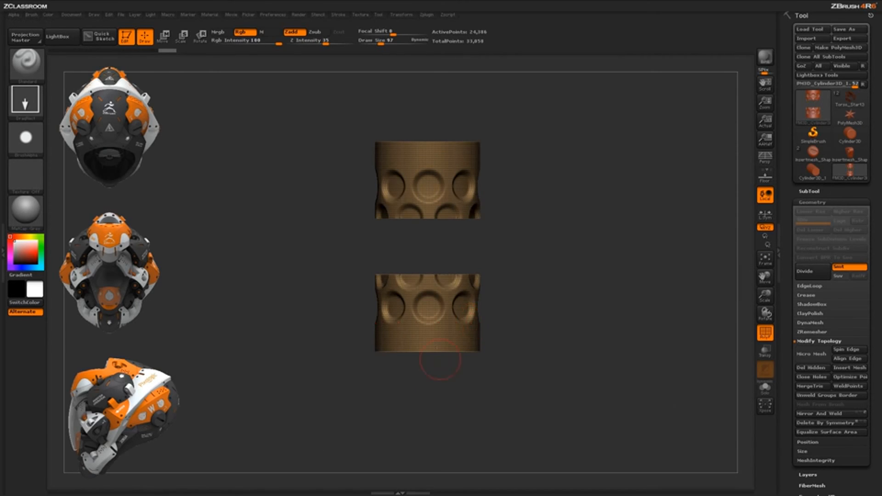
mouse_move(343, 265)
left_mouse_down("ctrl+shift")
mouse_move(376, 335)
mouse_move(509, 366)
left_mouse_up("ctrl+shift")
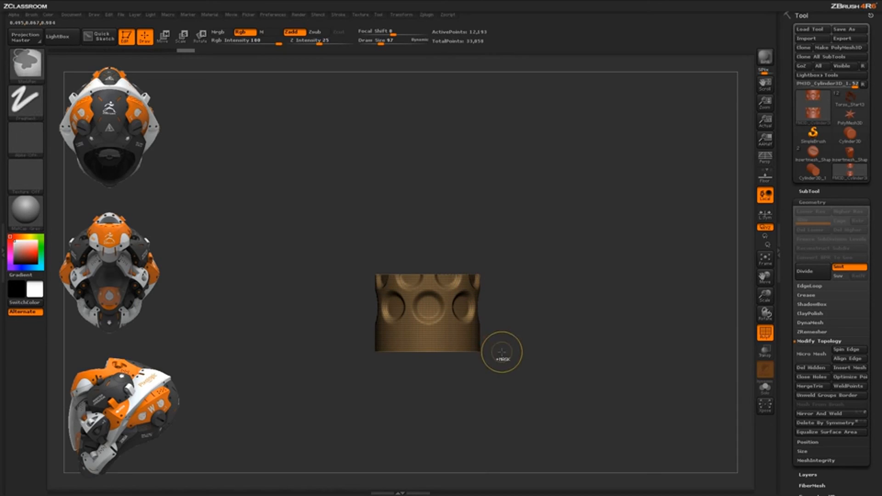
Step: Assign the isolated lower section its own polygroup and unhide the whole cylinder
key("ctrl+w")
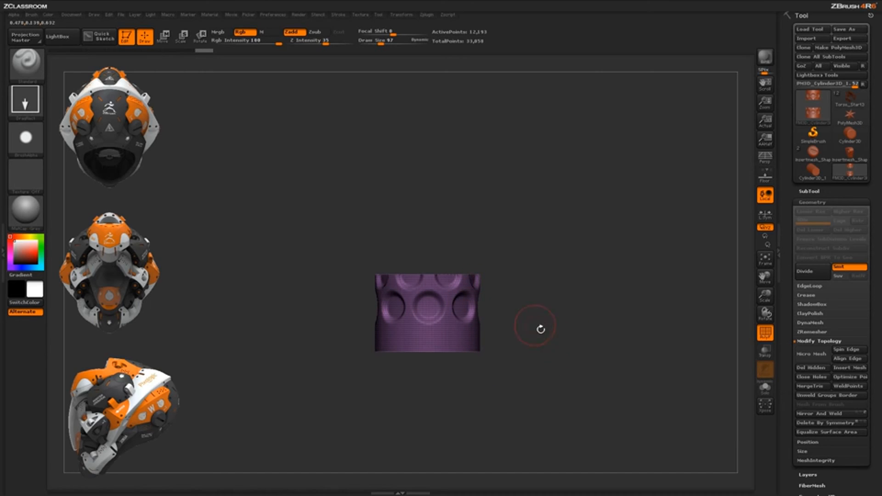
key("ctrl+shift")
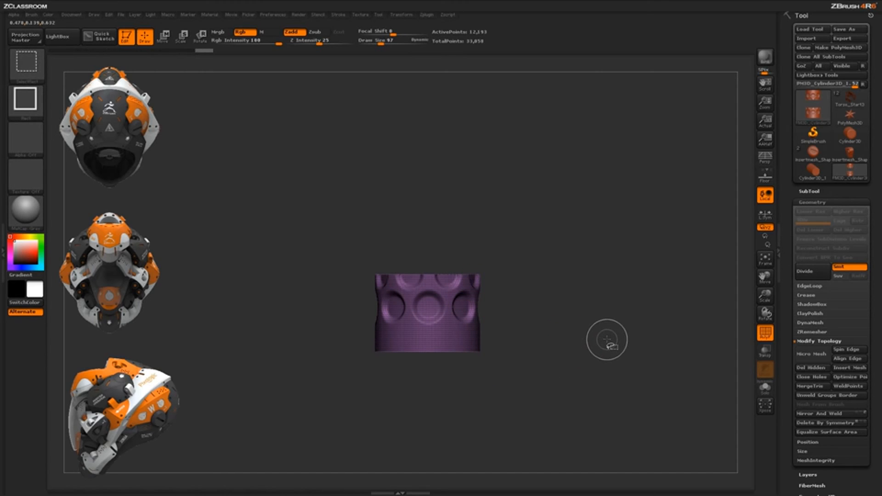
left_click(605, 346, "ctrl+shift")
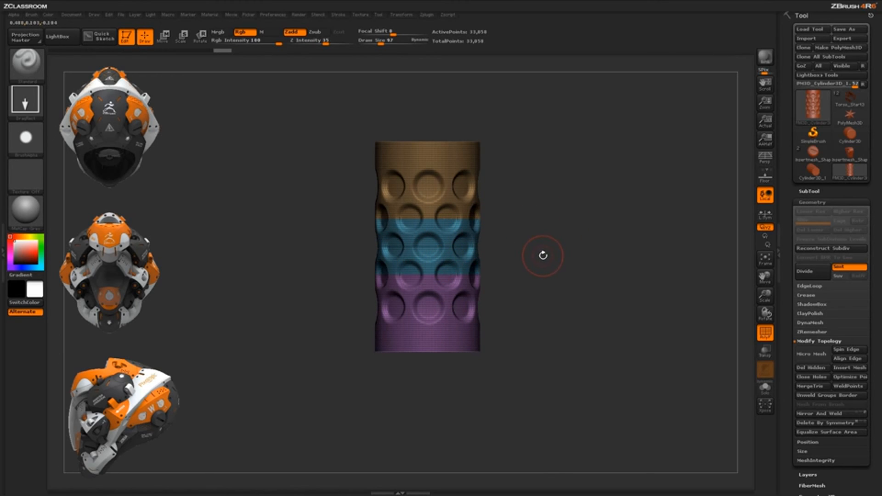
Step: Turn off the polyframe display and create a new InsertMesh brush from the dimpled cylinder
left_click(765, 331)
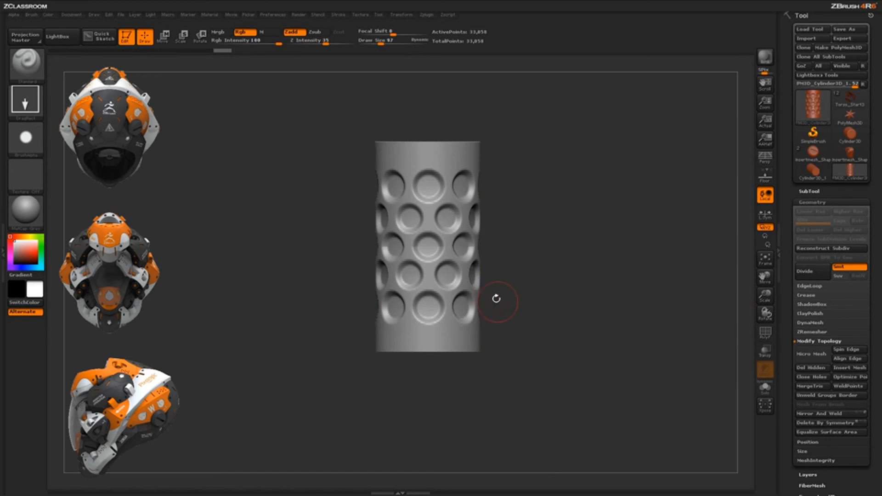
left_click(31, 14)
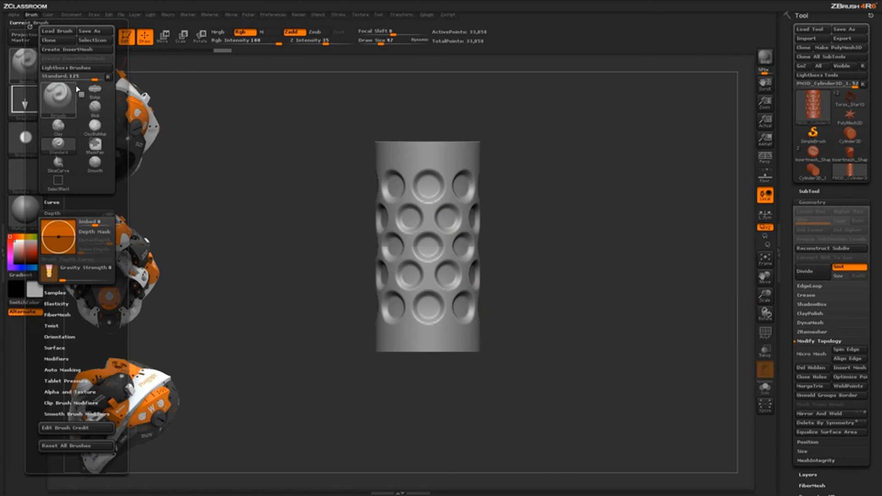
left_click(92, 49)
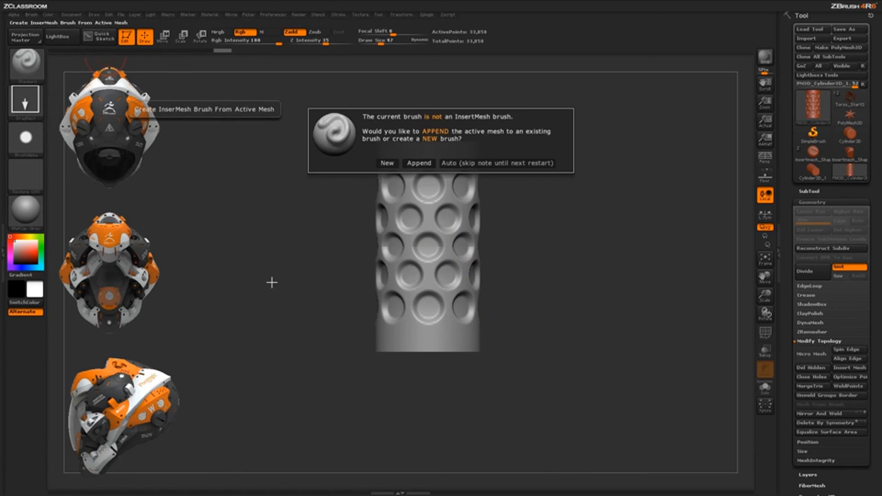
left_click(385, 164)
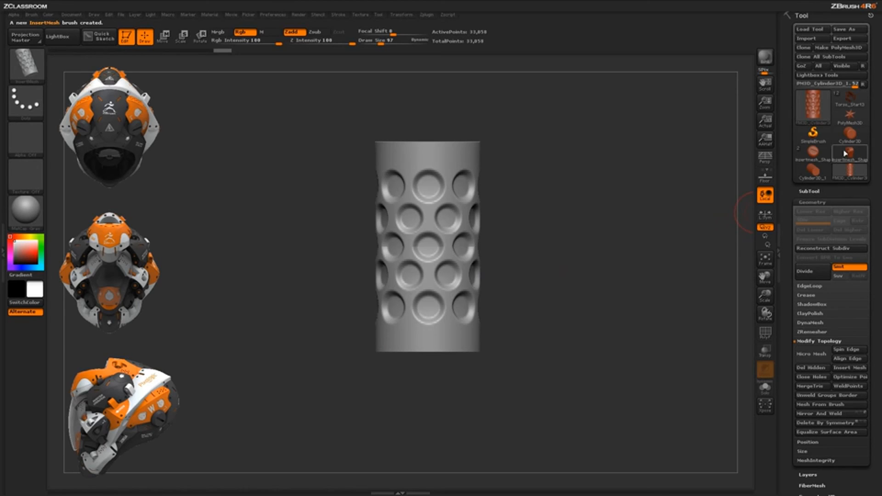
Step: Switch back to the helmet model and make its rounded rear shell the active subtool
mouse_move(844, 141)
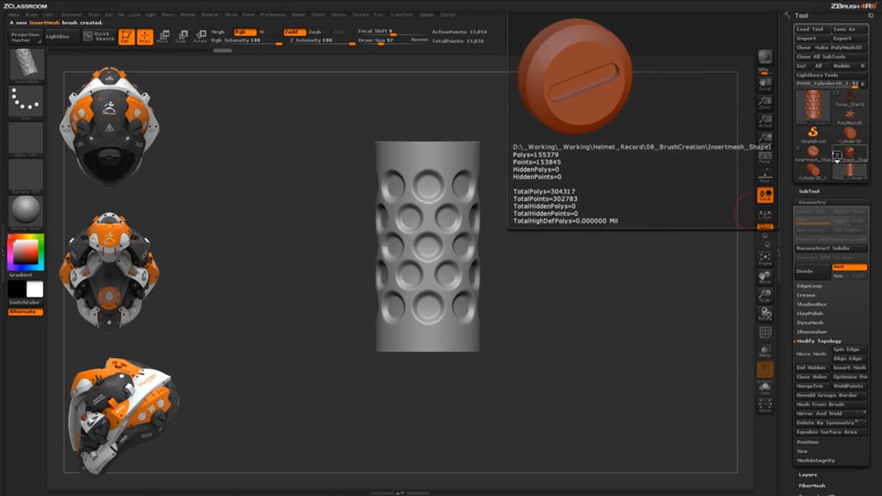
left_click(855, 102)
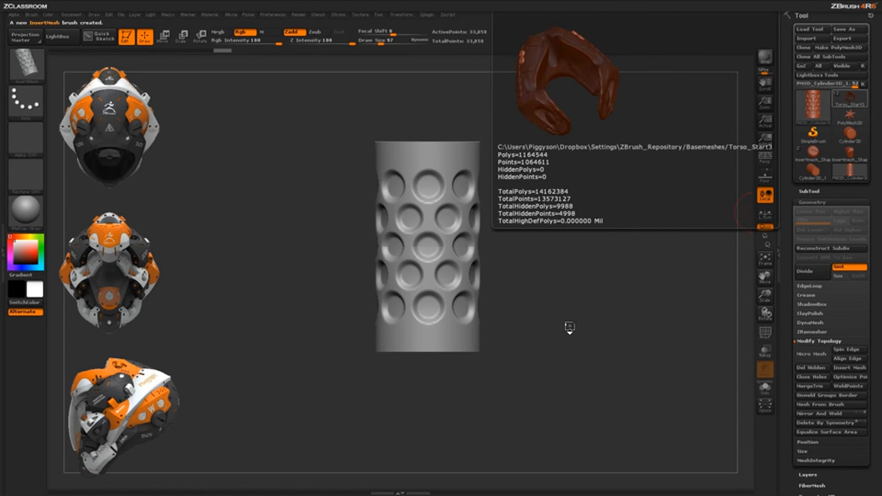
mouse_move(579, 306)
left_mouse_down()
mouse_move(571, 350)
mouse_move(583, 333)
mouse_move(556, 316)
mouse_move(602, 363)
left_mouse_up()
left_click(482, 266, "alt")
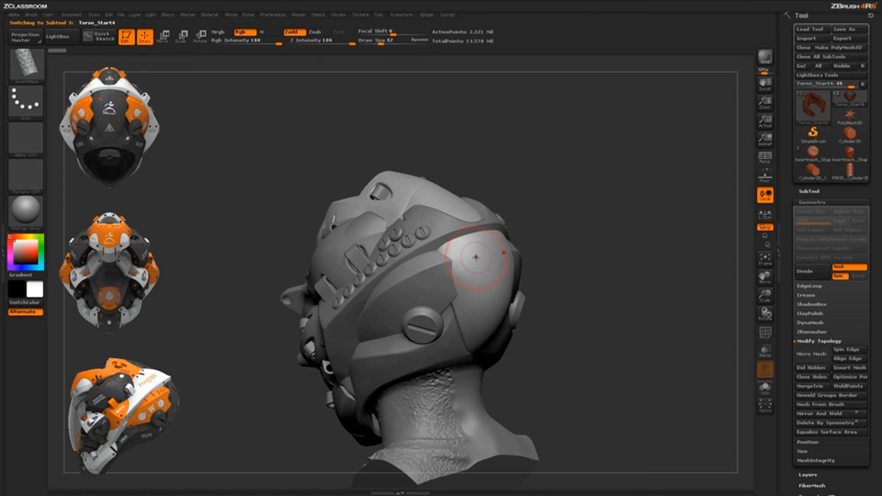
Step: Try inserting a single dimpled cylinder on the rear shell, check it from the side and undo the insertion
left_click_drag(480, 263, 518, 302)
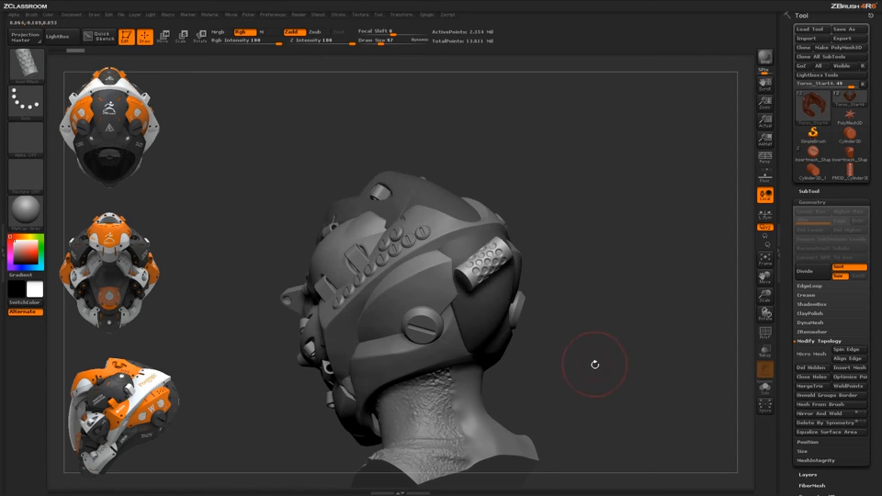
mouse_move(594, 365)
left_mouse_down()
mouse_move(575, 373)
mouse_move(564, 262)
mouse_move(597, 277)
left_mouse_up()
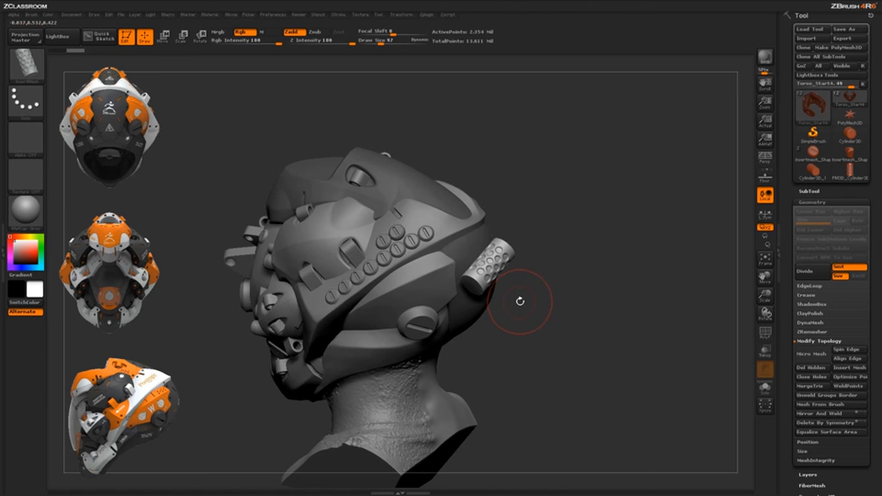
key("ctrl+z")
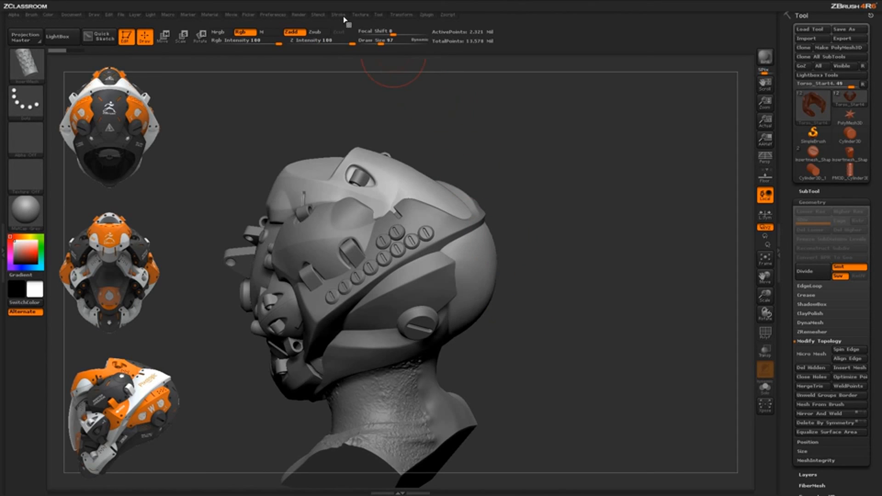
Step: Enable Curve Mode for the insert brush, set Draw Size to 55 and draw a row of cylinders down the rear shell
left_click(340, 15)
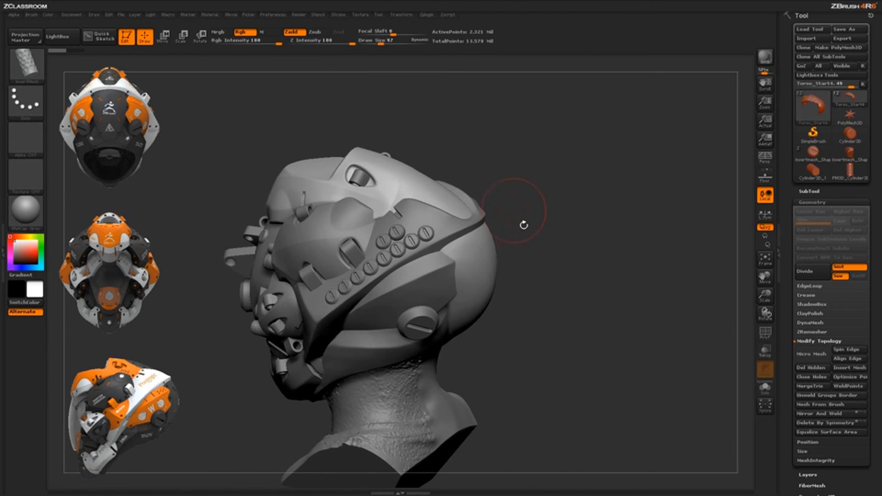
mouse_move(550, 251)
left_mouse_down()
mouse_move(528, 251)
mouse_move(558, 246)
mouse_move(544, 245)
left_mouse_up()
key("space")
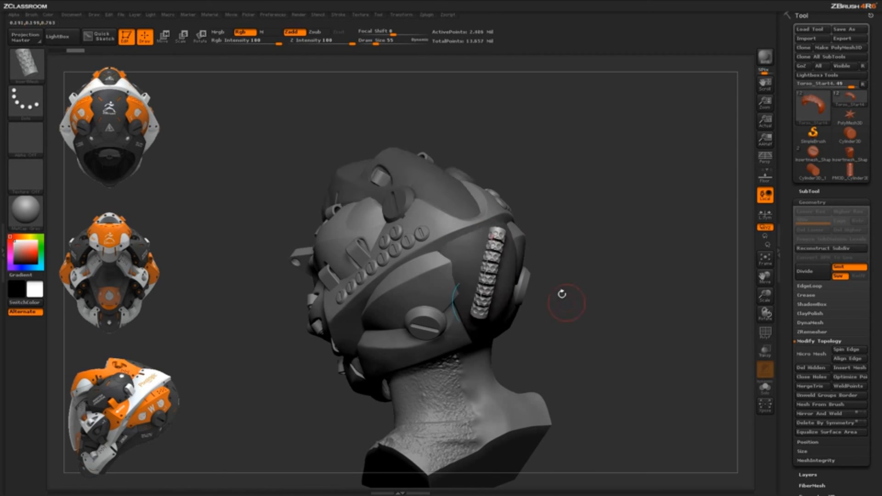
Step: Inspect the cylinder row from the side and from behind, and pull its curve into a bent shape
mouse_move(573, 246)
left_mouse_down()
mouse_move(565, 241)
mouse_move(582, 226)
mouse_move(568, 244)
mouse_move(572, 278)
mouse_move(583, 265)
mouse_move(577, 252)
mouse_move(578, 274)
left_mouse_up()
left_click_drag(563, 228, 551, 235)
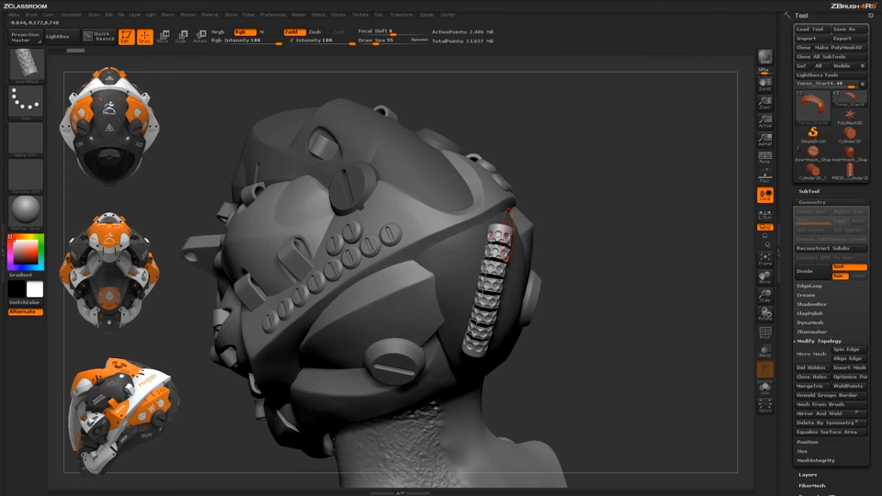
left_click_drag(591, 292, 589, 382)
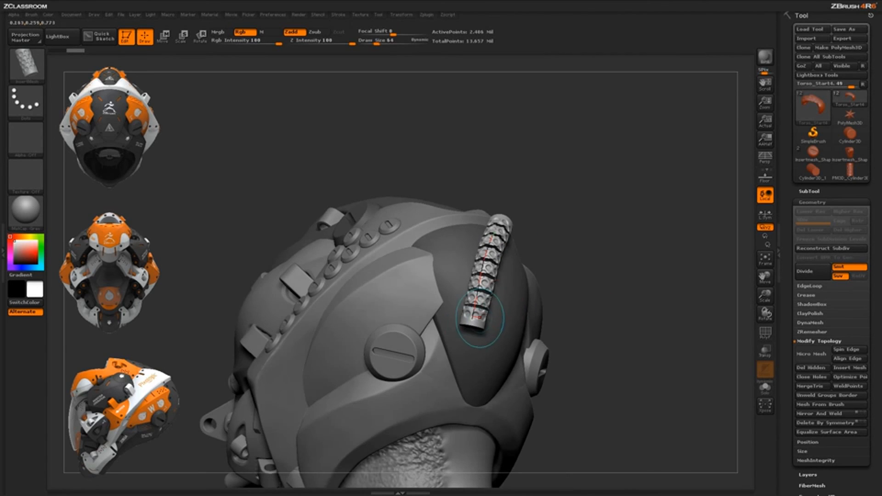
left_click_drag(588, 280, 455, 285)
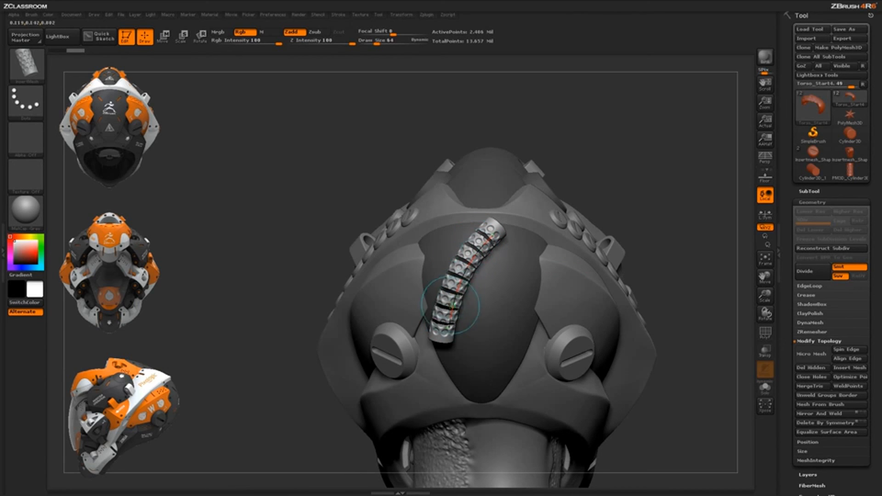
key("bracketleft")
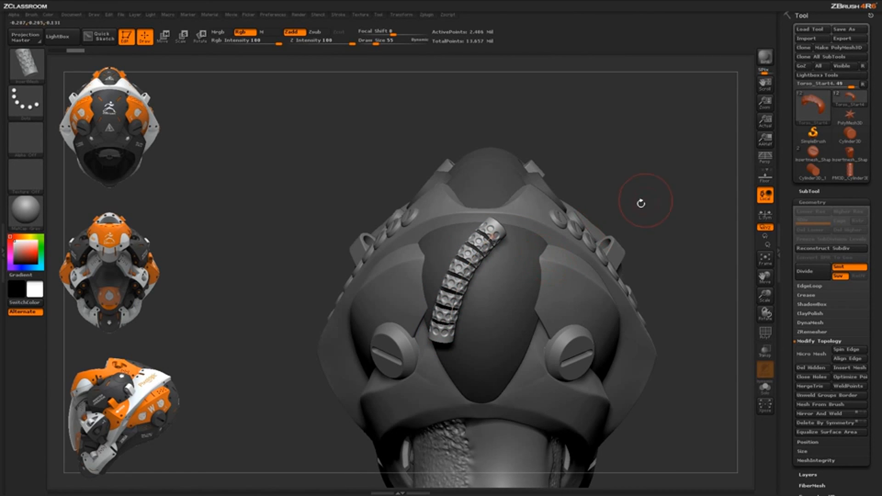
left_click_drag(592, 225, 514, 237)
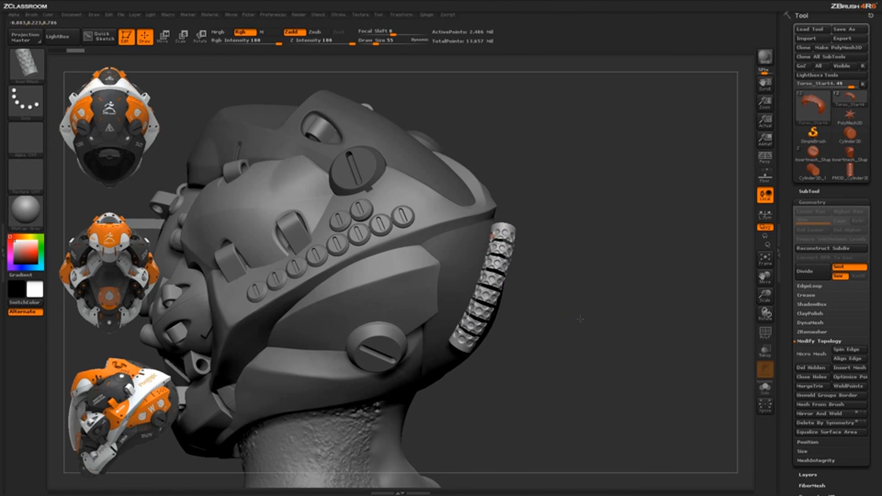
left_click_drag(580, 318, 618, 314)
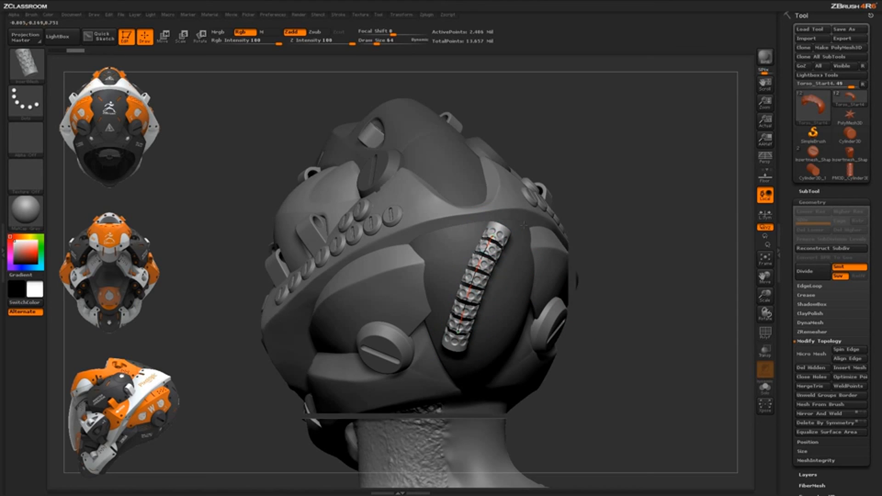
mouse_move(491, 236)
left_mouse_down()
mouse_move(533, 228)
mouse_move(514, 267)
mouse_move(516, 342)
mouse_move(454, 253)
mouse_move(546, 234)
mouse_move(441, 322)
mouse_move(464, 294)
mouse_move(494, 319)
mouse_move(439, 237)
mouse_move(526, 202)
mouse_move(475, 259)
mouse_move(469, 253)
mouse_move(459, 276)
mouse_move(512, 244)
mouse_move(474, 353)
mouse_move(474, 347)
left_mouse_up()
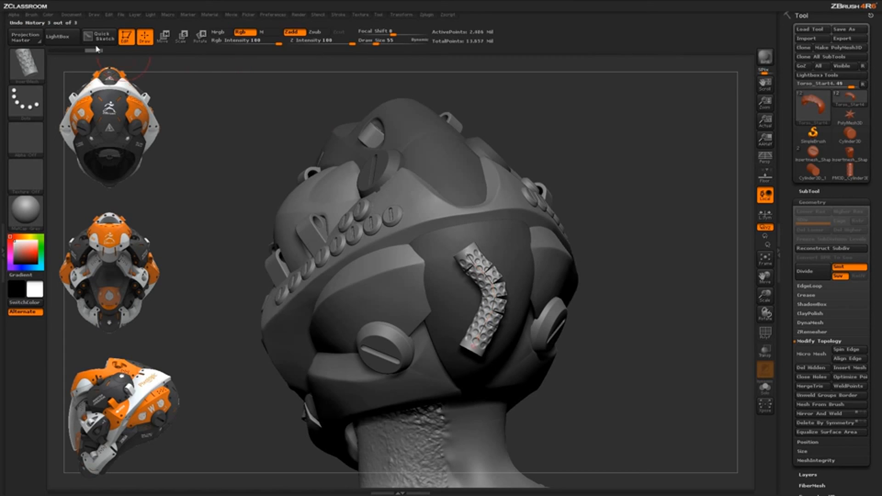
Step: Turn on Weld Points in the brush modifiers and update the curve so the cylinder segments join into one continuous tube
left_click(32, 15)
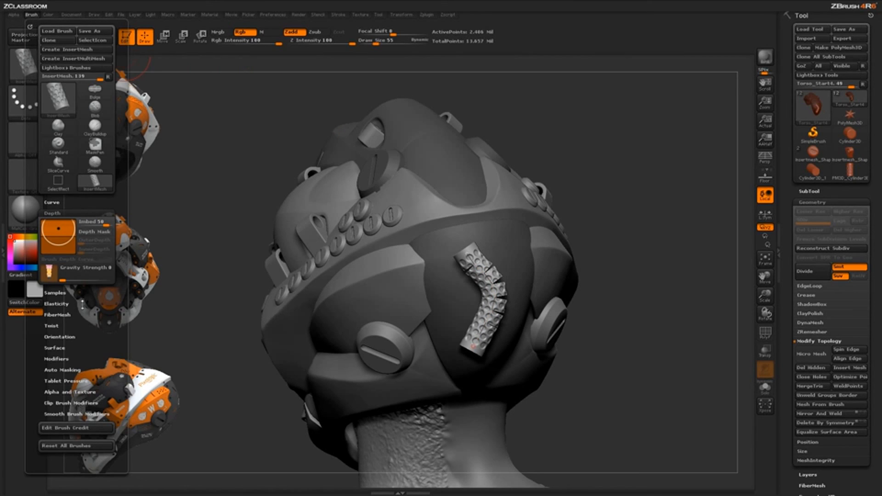
left_click(87, 360)
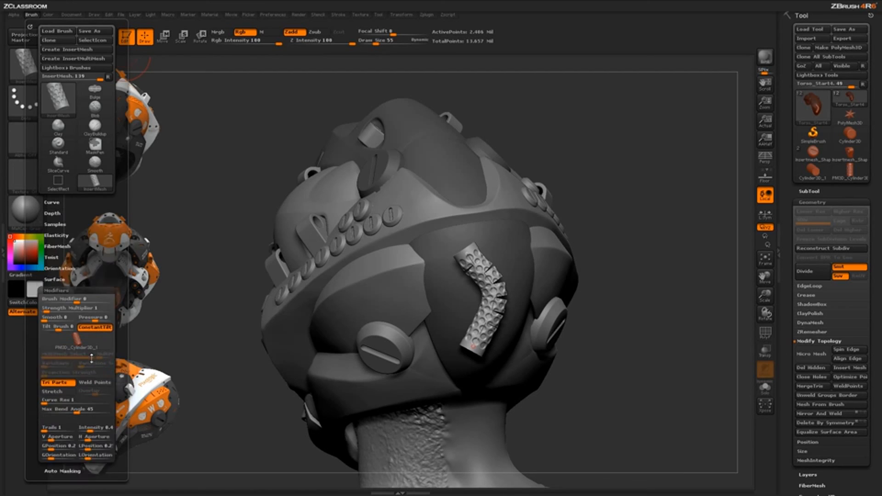
left_click(71, 305)
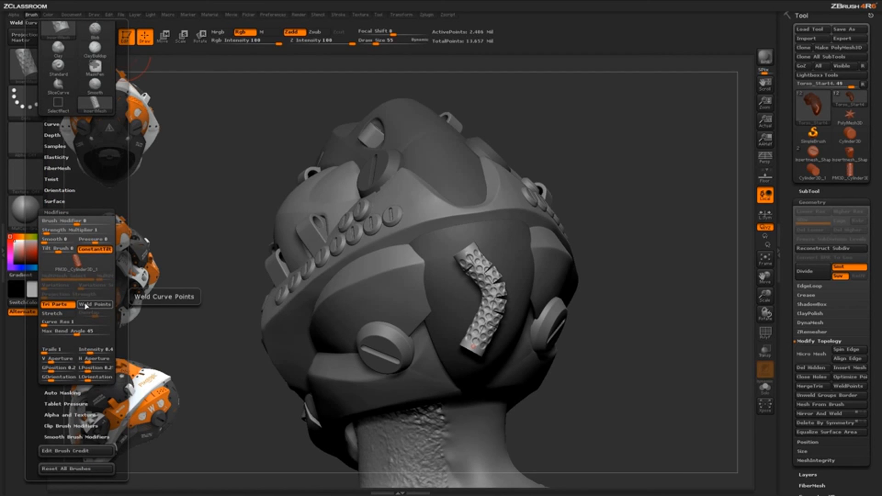
left_click(86, 305)
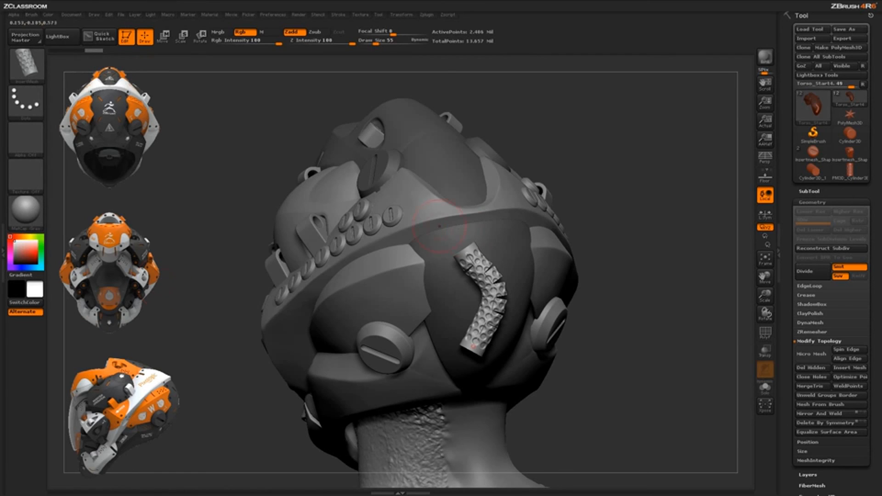
left_click(468, 252)
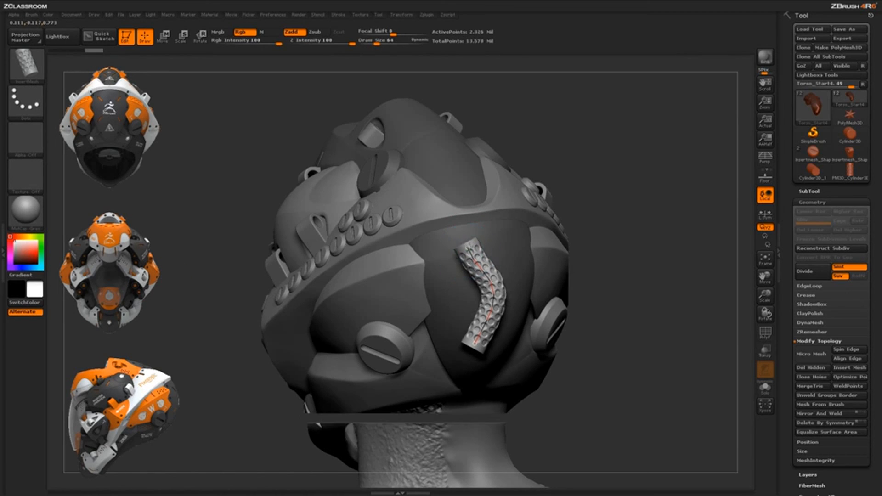
Step: Reshape the welded tube into an arch on the rear shell, and undo back to the bare shell
mouse_move(470, 243)
left_mouse_down()
mouse_move(508, 221)
mouse_move(521, 297)
mouse_move(406, 366)
mouse_move(476, 355)
mouse_move(427, 275)
mouse_move(434, 228)
mouse_move(464, 220)
mouse_move(524, 238)
mouse_move(556, 123)
mouse_move(459, 169)
mouse_move(469, 181)
left_mouse_up()
mouse_move(472, 268)
left_mouse_down()
mouse_move(371, 246)
mouse_move(449, 265)
mouse_move(481, 338)
left_mouse_up()
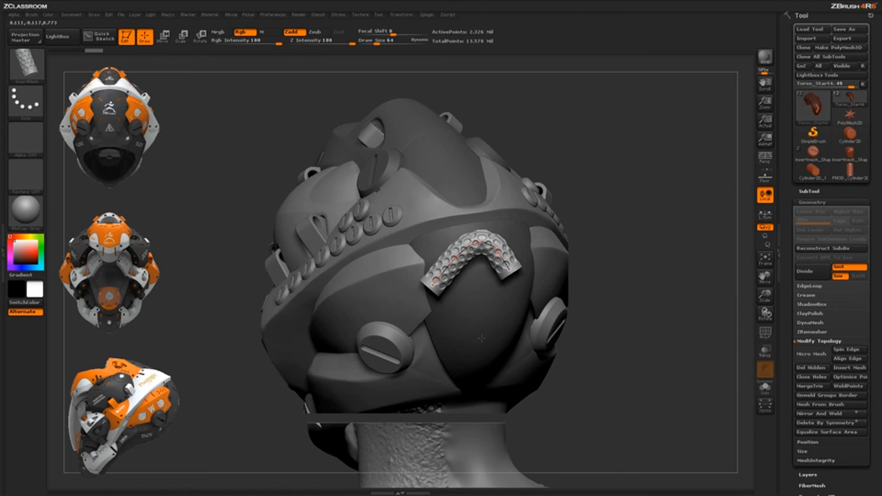
left_click_drag(517, 406, 518, 405)
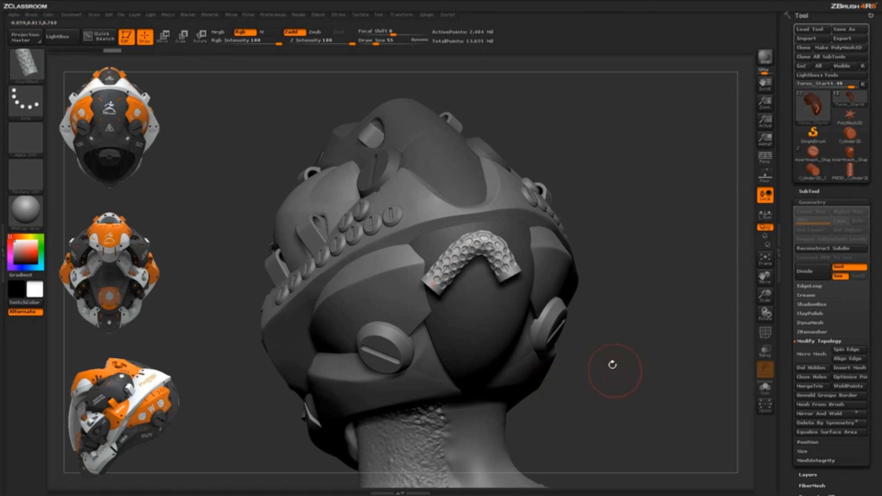
key("ctrl+z")
key("ctrl+z")
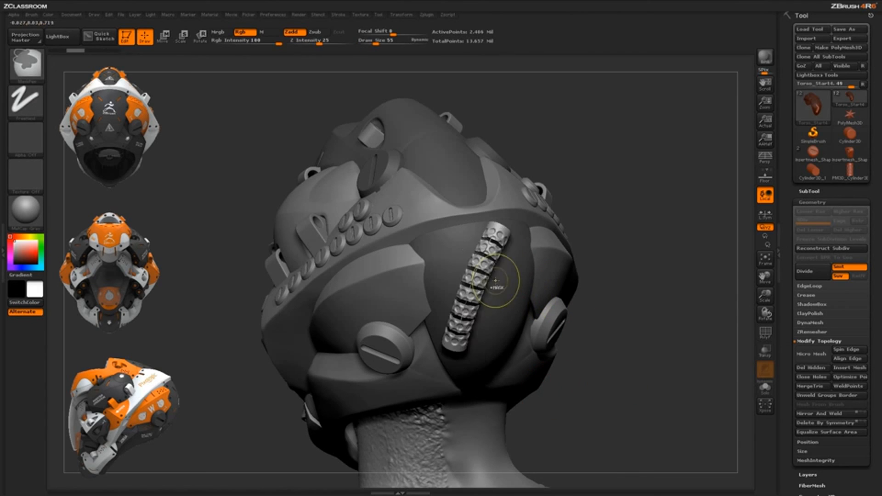
key("ctrl+z")
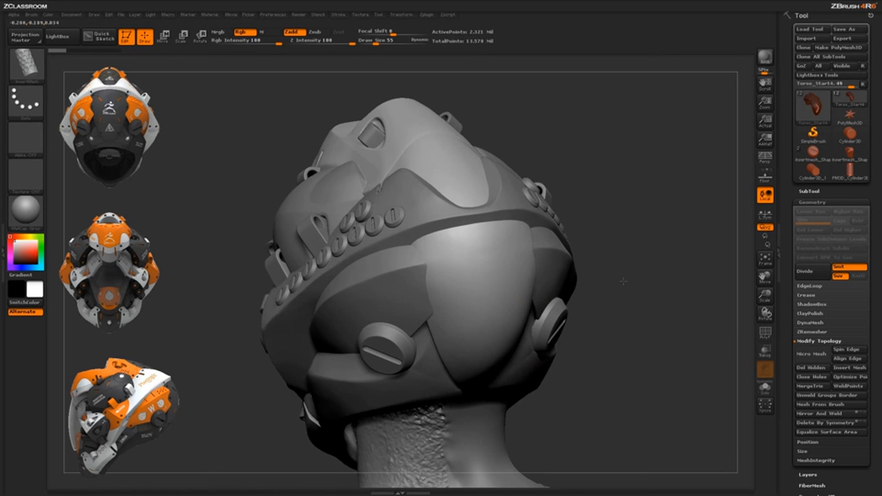
Step: Set Draw Size to 23 and draw a thin dimpled cable down the front edge of the rear shell
left_click_drag(623, 281, 602, 262)
key("space")
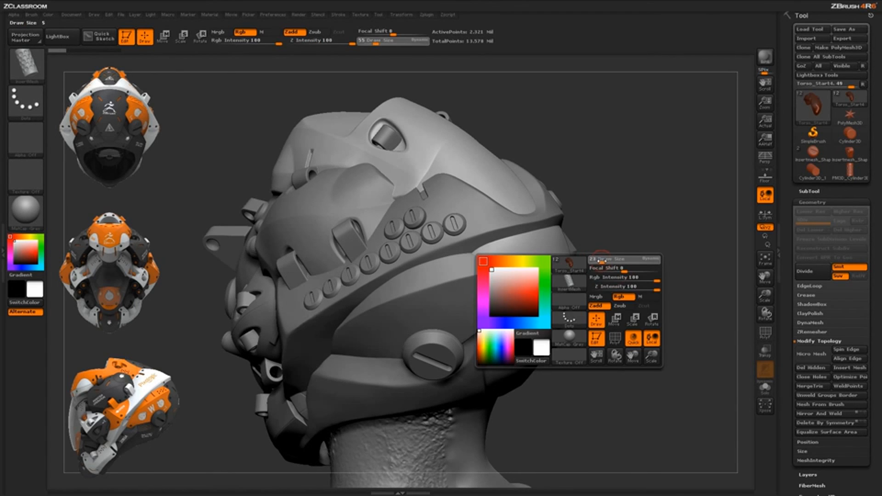
left_click_drag(485, 253, 494, 268)
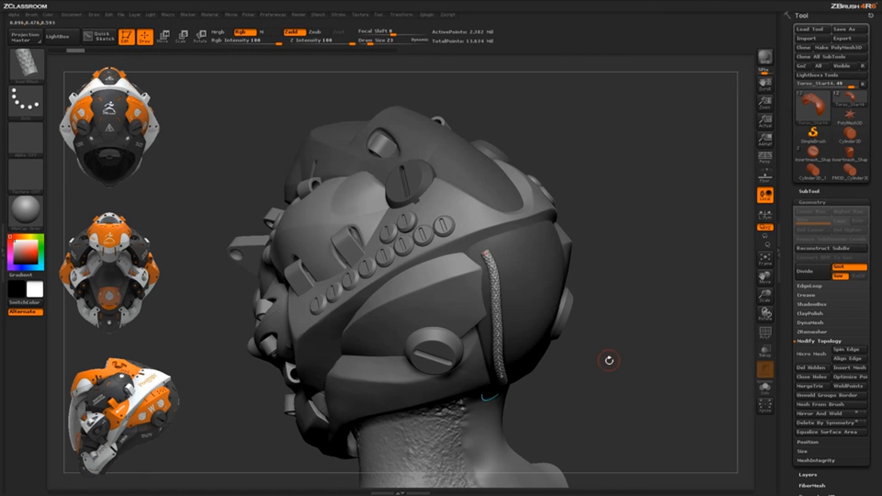
left_click_drag(610, 364, 632, 342)
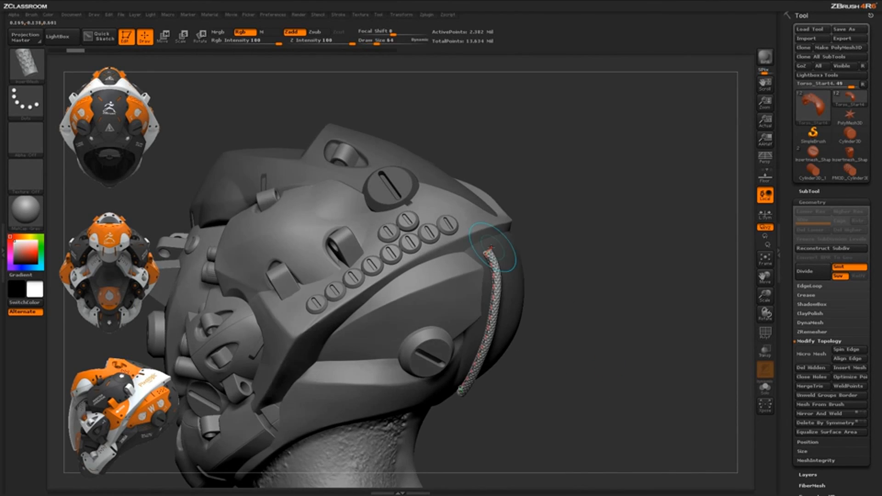
Step: Reroute the cable's curve over the helmet's side, running it past the large screw and through the loop bracket above the screw row
mouse_move(491, 248)
left_mouse_down()
mouse_move(522, 181)
mouse_move(478, 248)
mouse_move(350, 233)
left_mouse_up()
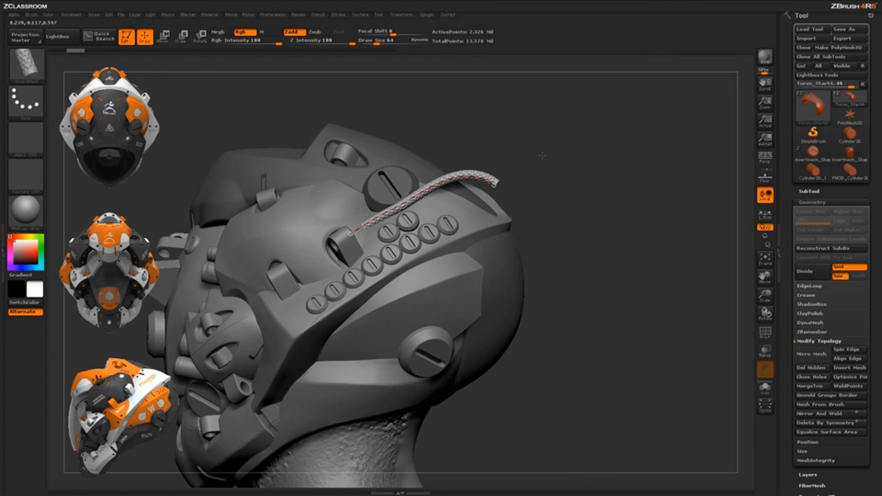
left_click_drag(543, 166, 544, 278)
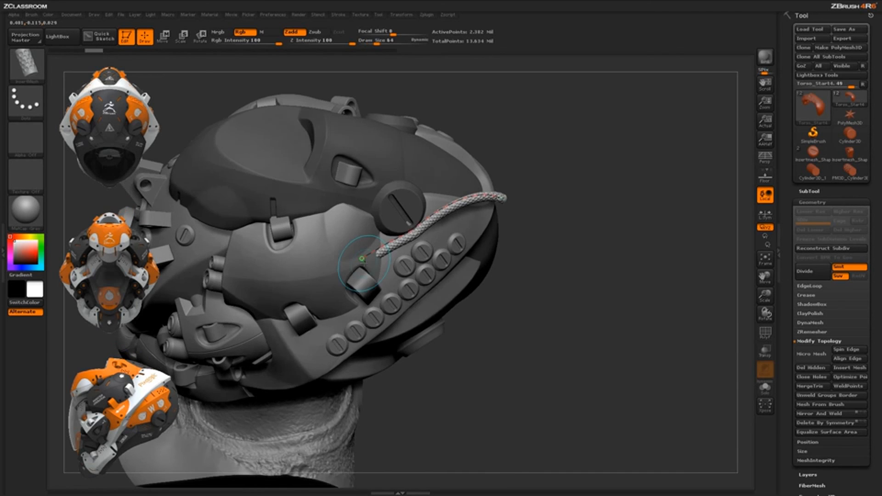
left_click_drag(362, 258, 343, 313)
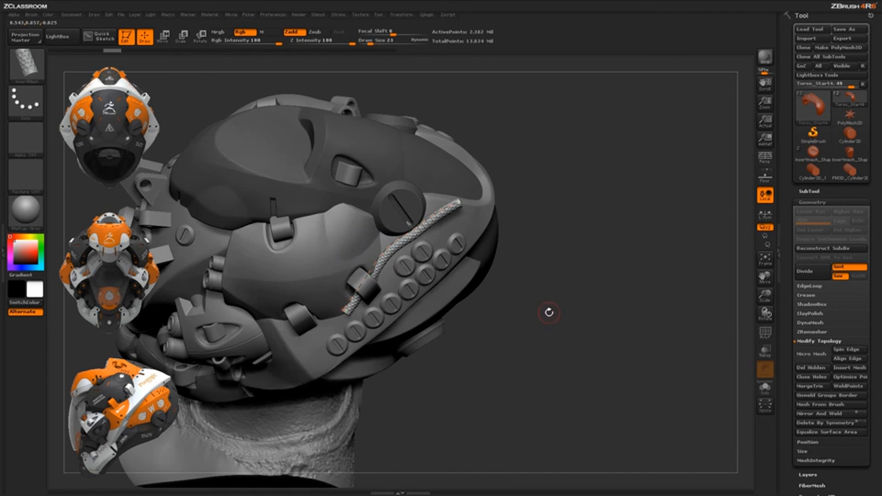
left_click_drag(538, 289, 535, 191)
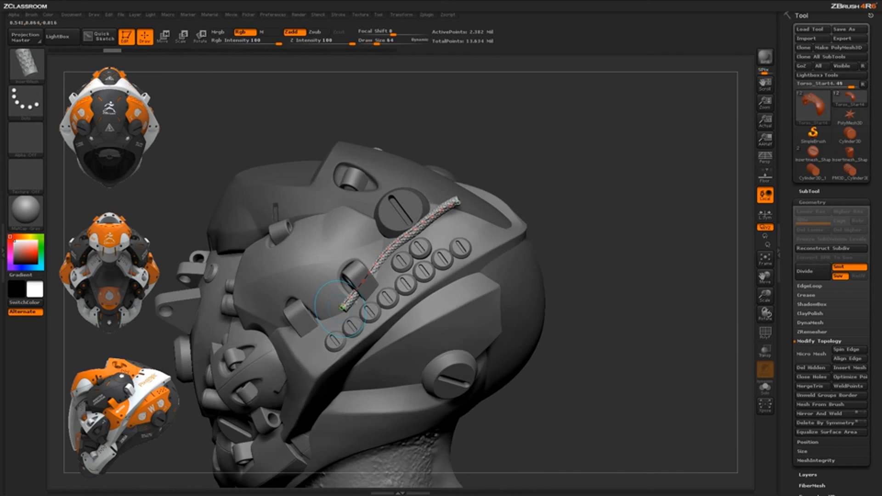
Step: Pull the cable's lower end through the front loop bracket and bend its middle so it follows the helmet surface between both brackets
mouse_move(350, 304)
left_mouse_down()
mouse_move(329, 303)
mouse_move(281, 330)
left_mouse_up()
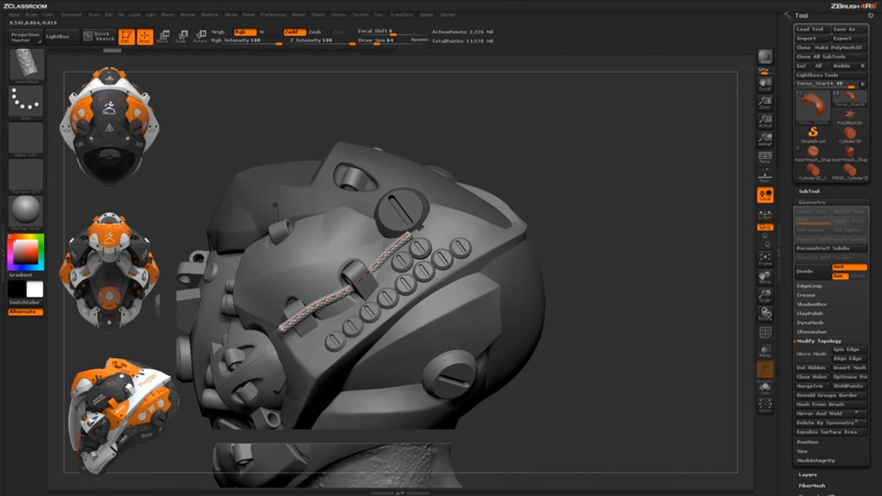
left_click_drag(532, 170, 577, 168)
mouse_move(314, 328)
left_mouse_down()
mouse_move(295, 322)
mouse_move(315, 313)
left_mouse_up()
left_click_drag(341, 278, 350, 277)
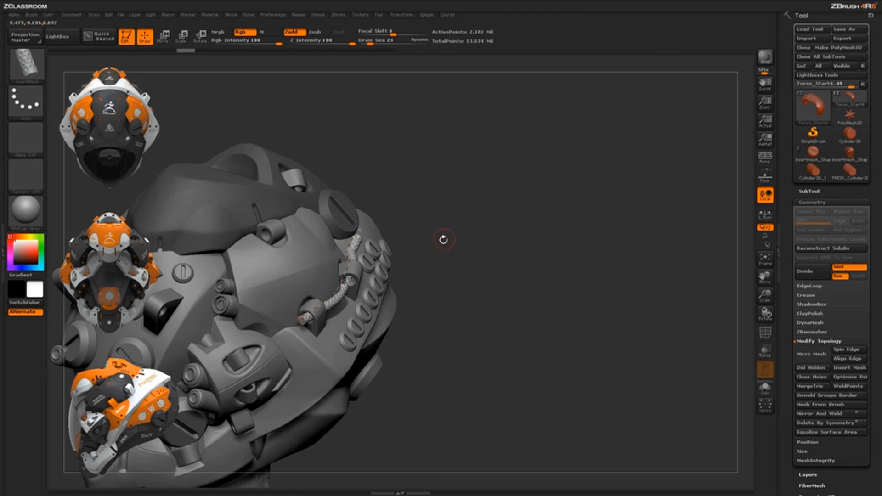
Step: Fine-tune the cable's curve so its front end extends past the front bracket, its rear end meets the large screw, and its middle threads the rear bracket
mouse_move(442, 240)
left_mouse_down()
mouse_move(347, 281)
mouse_move(352, 271)
left_mouse_up()
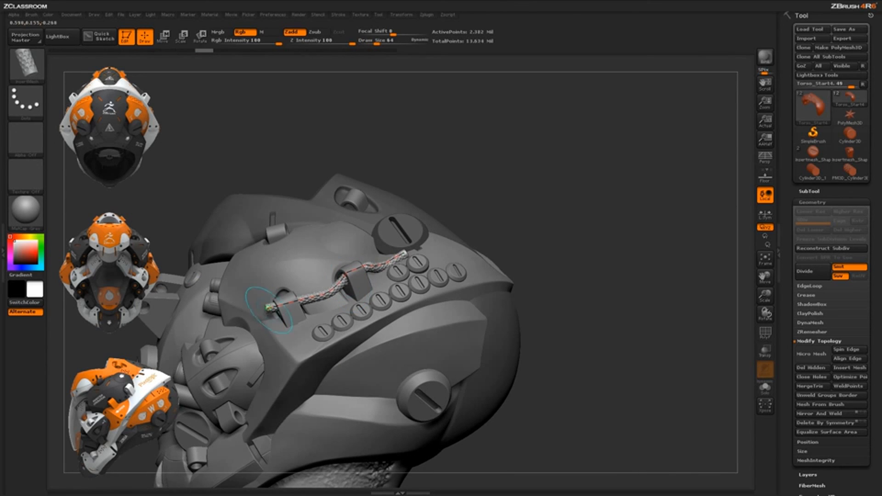
left_click_drag(266, 306, 259, 320)
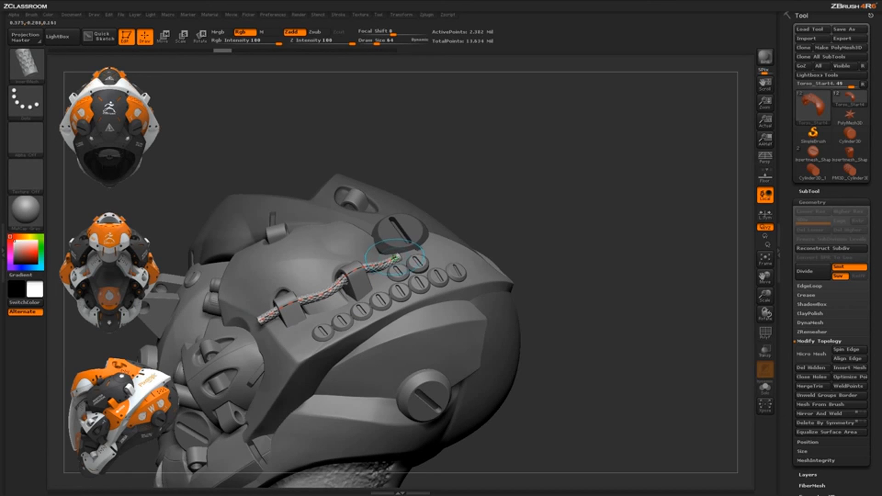
left_click_drag(398, 257, 402, 255)
left_click_drag(356, 271, 351, 274)
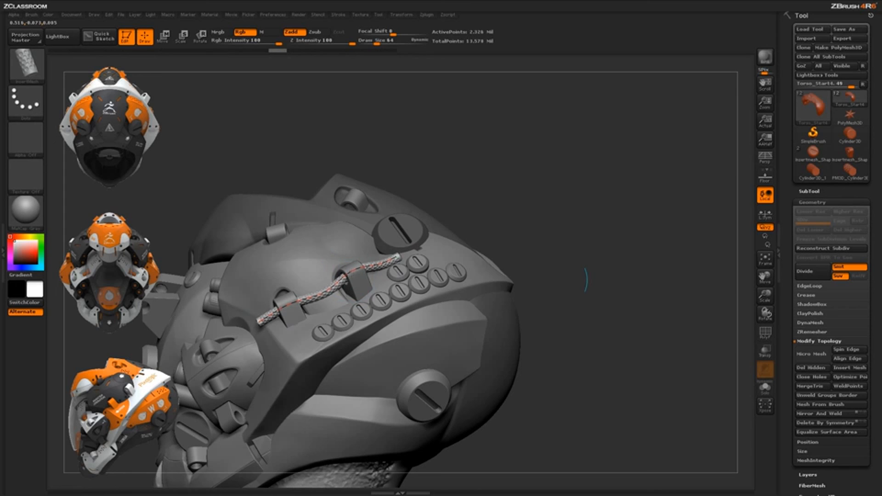
left_click_drag(260, 320, 257, 323)
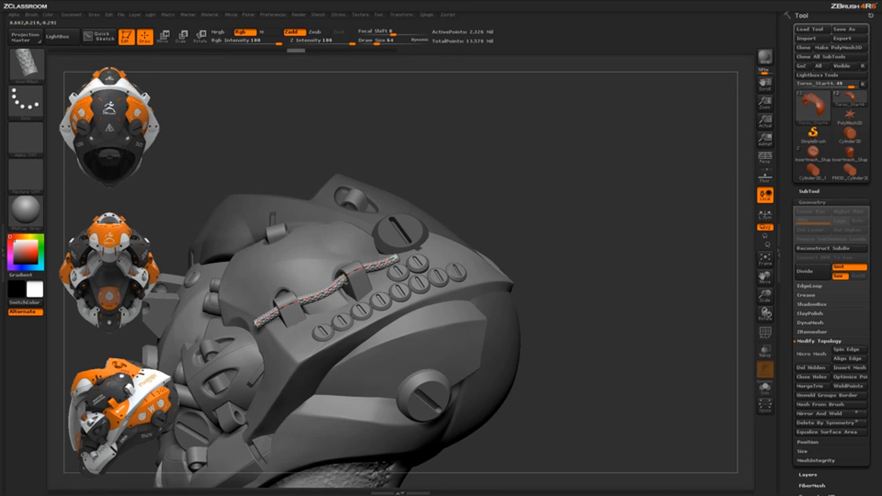
left_click_drag(560, 299, 550, 325)
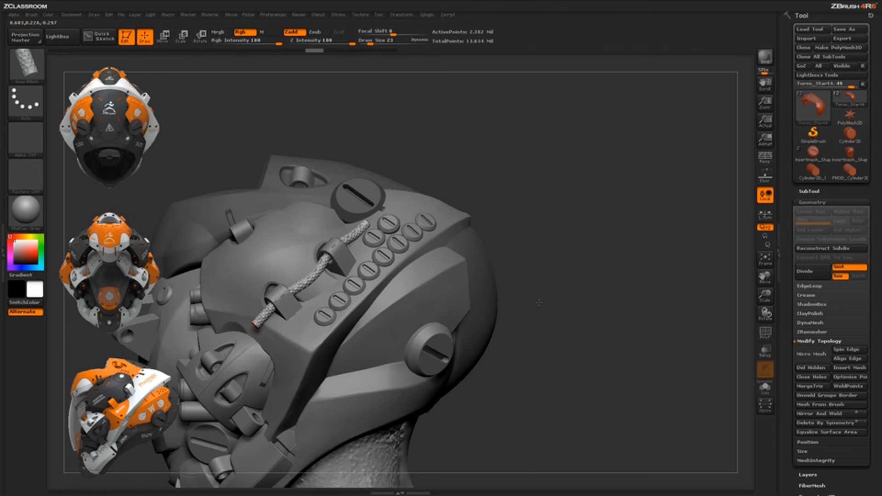
mouse_move(534, 284)
left_mouse_down("alt")
mouse_move(506, 326)
mouse_move(585, 304)
mouse_move(560, 317)
mouse_move(565, 323)
mouse_move(553, 302)
left_mouse_up("alt")
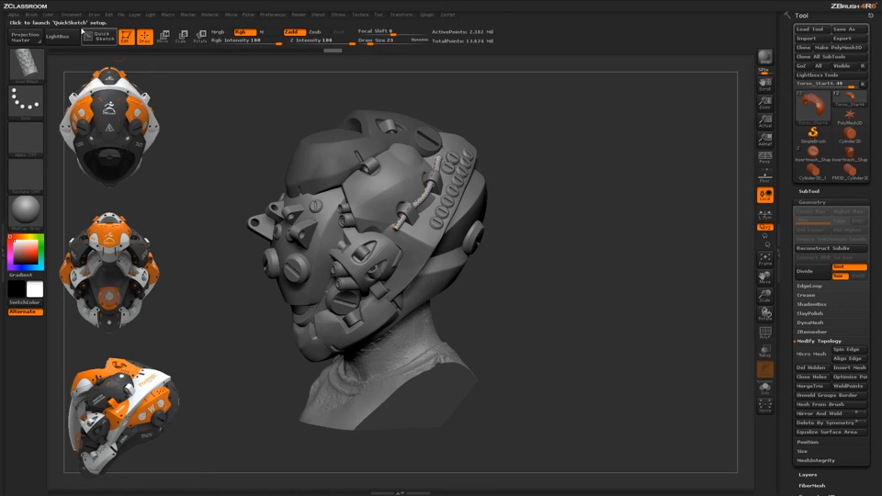
left_click(31, 14)
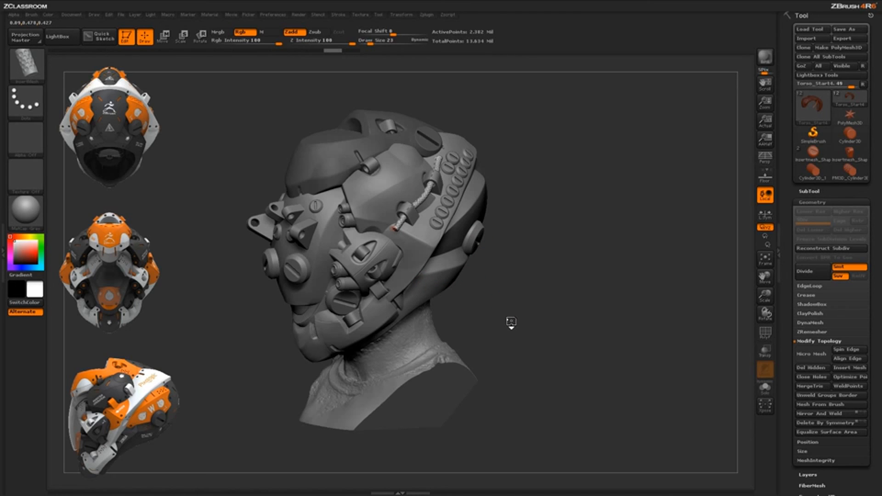
left_click_drag(512, 322, 511, 336)
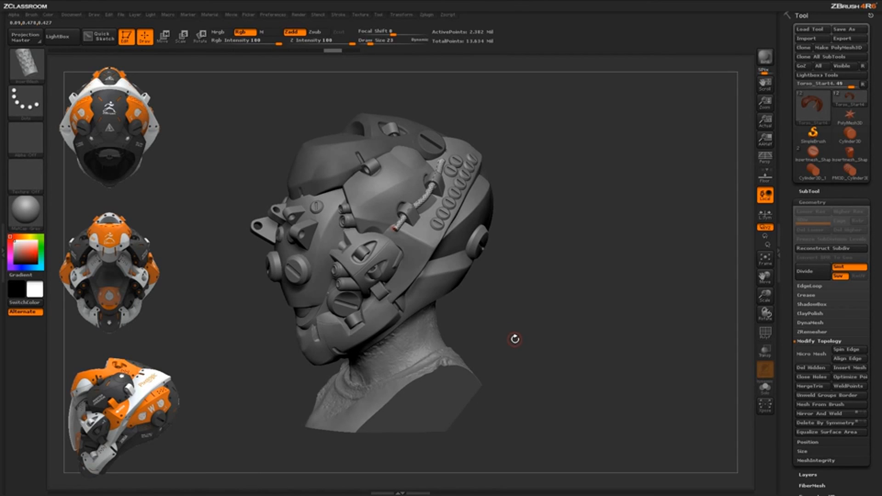